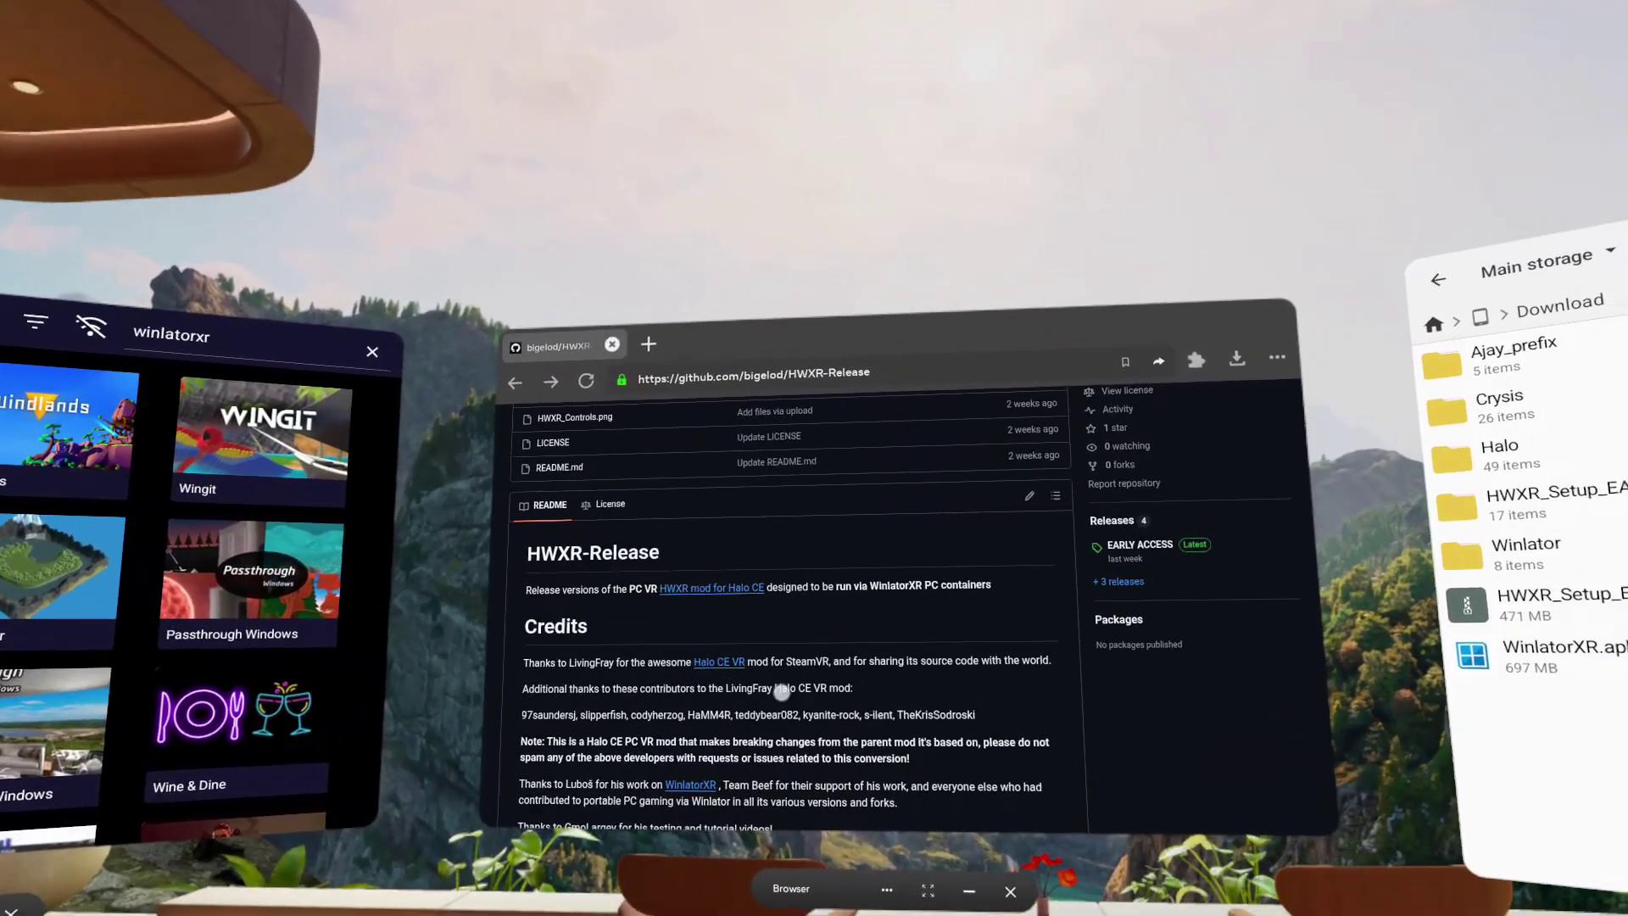
# Open the latest EARLY ACCESS release of the HWXR-Release repository and view its assets.
pyautogui.scroll(1, 726, 711)
pyautogui.scroll(3, 747, 589)
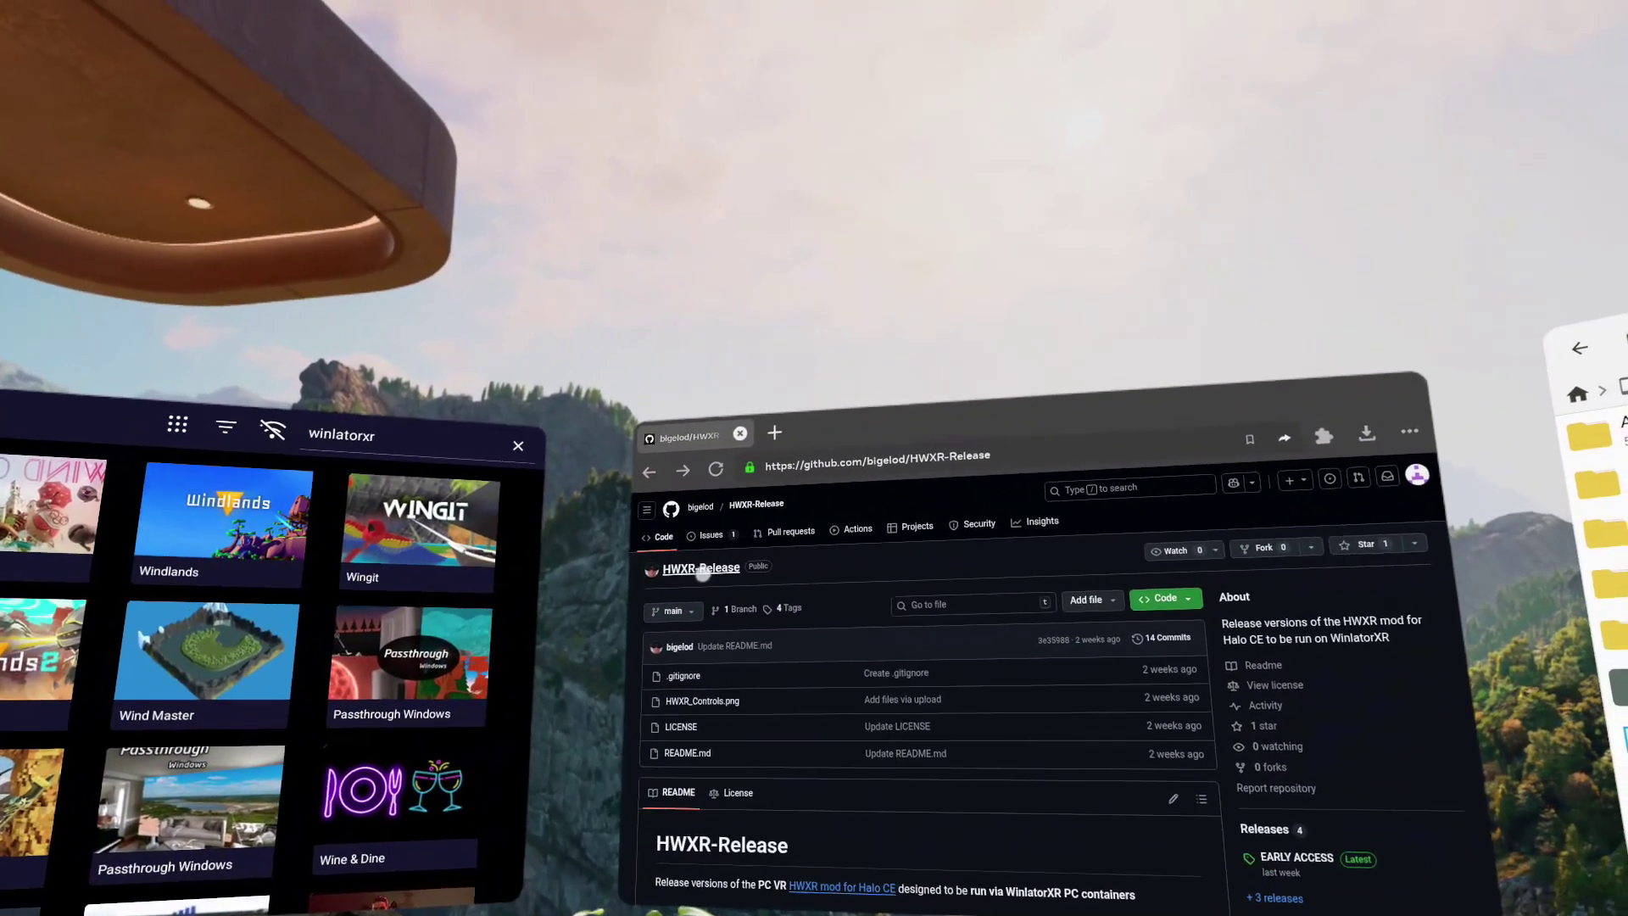
pyautogui.scroll(-5, 932, 678)
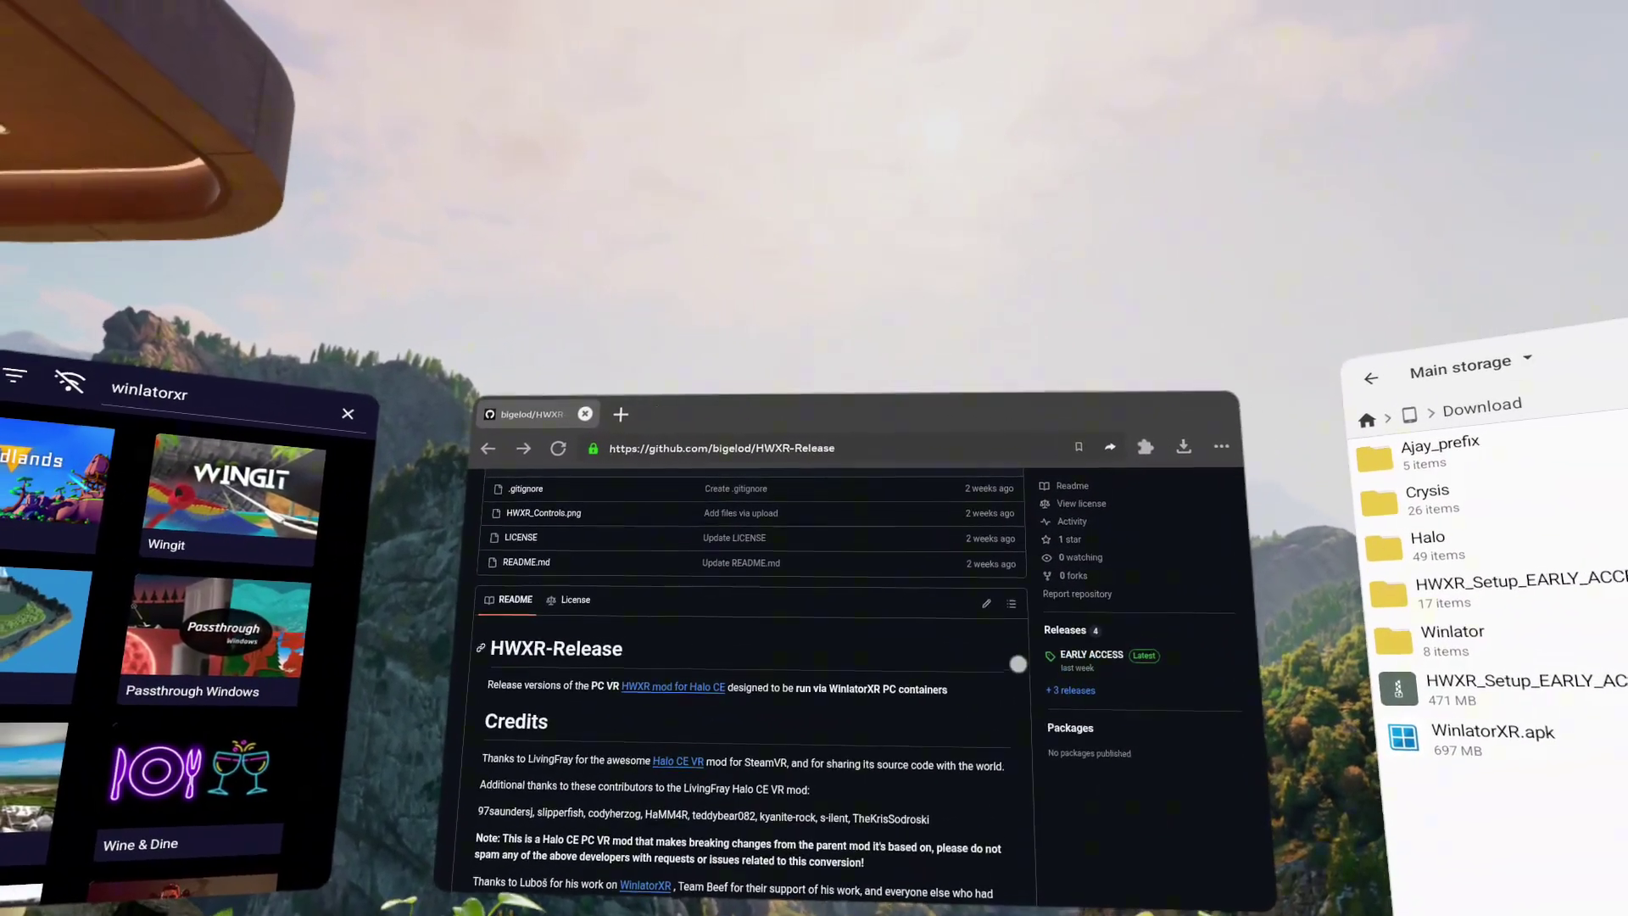
pyautogui.click(1073, 654)
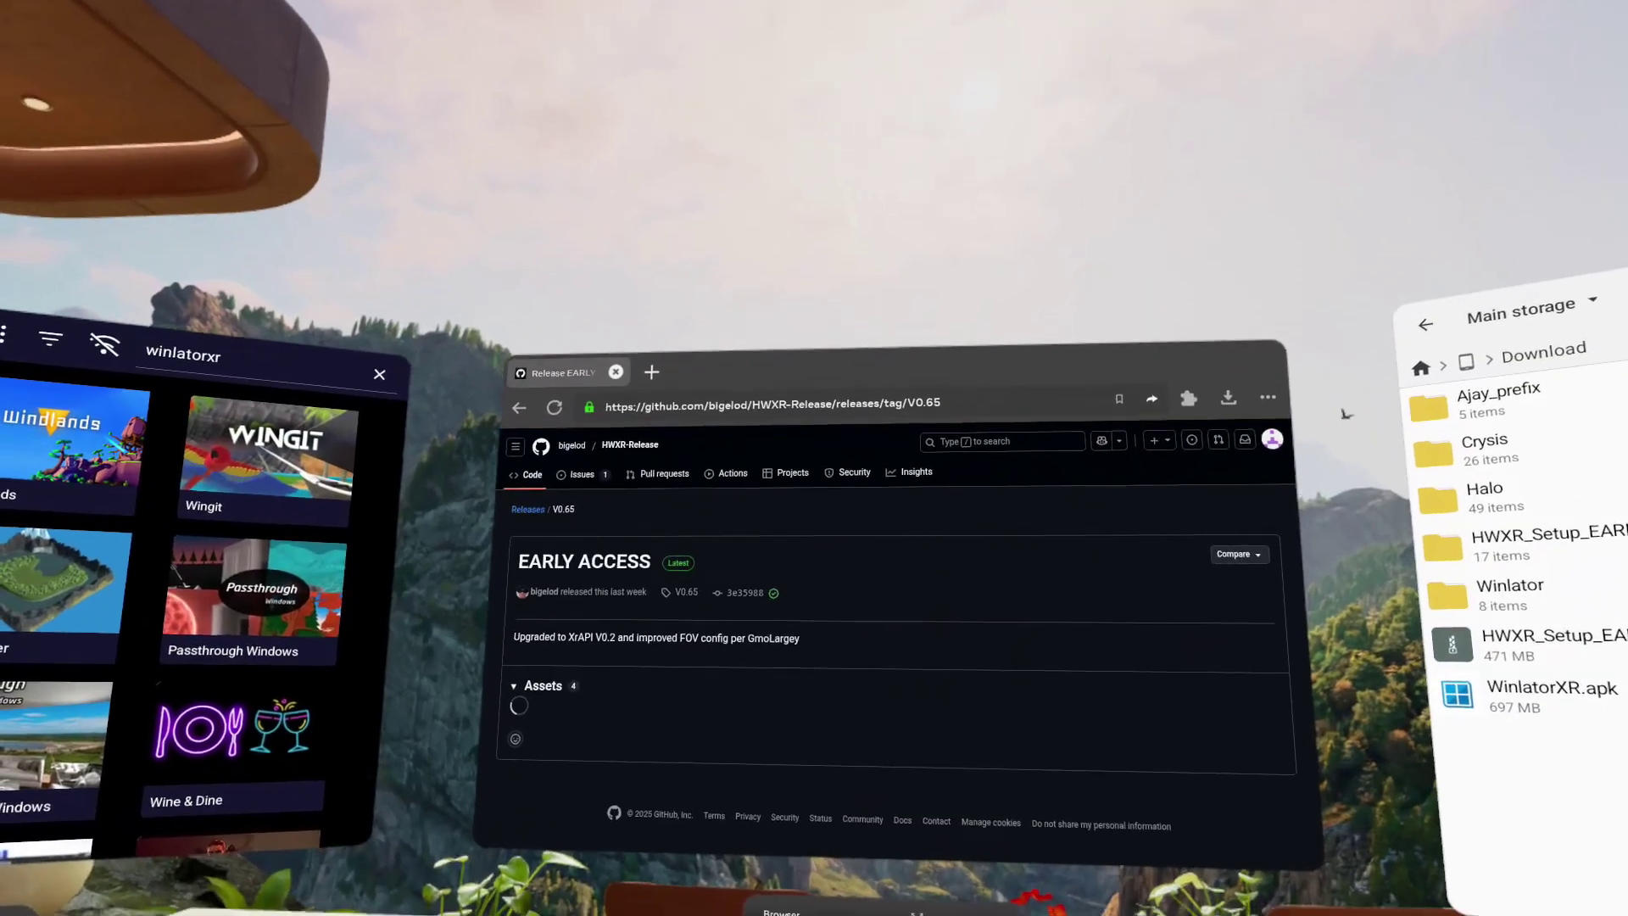
pyautogui.scroll(-2, 1031, 690)
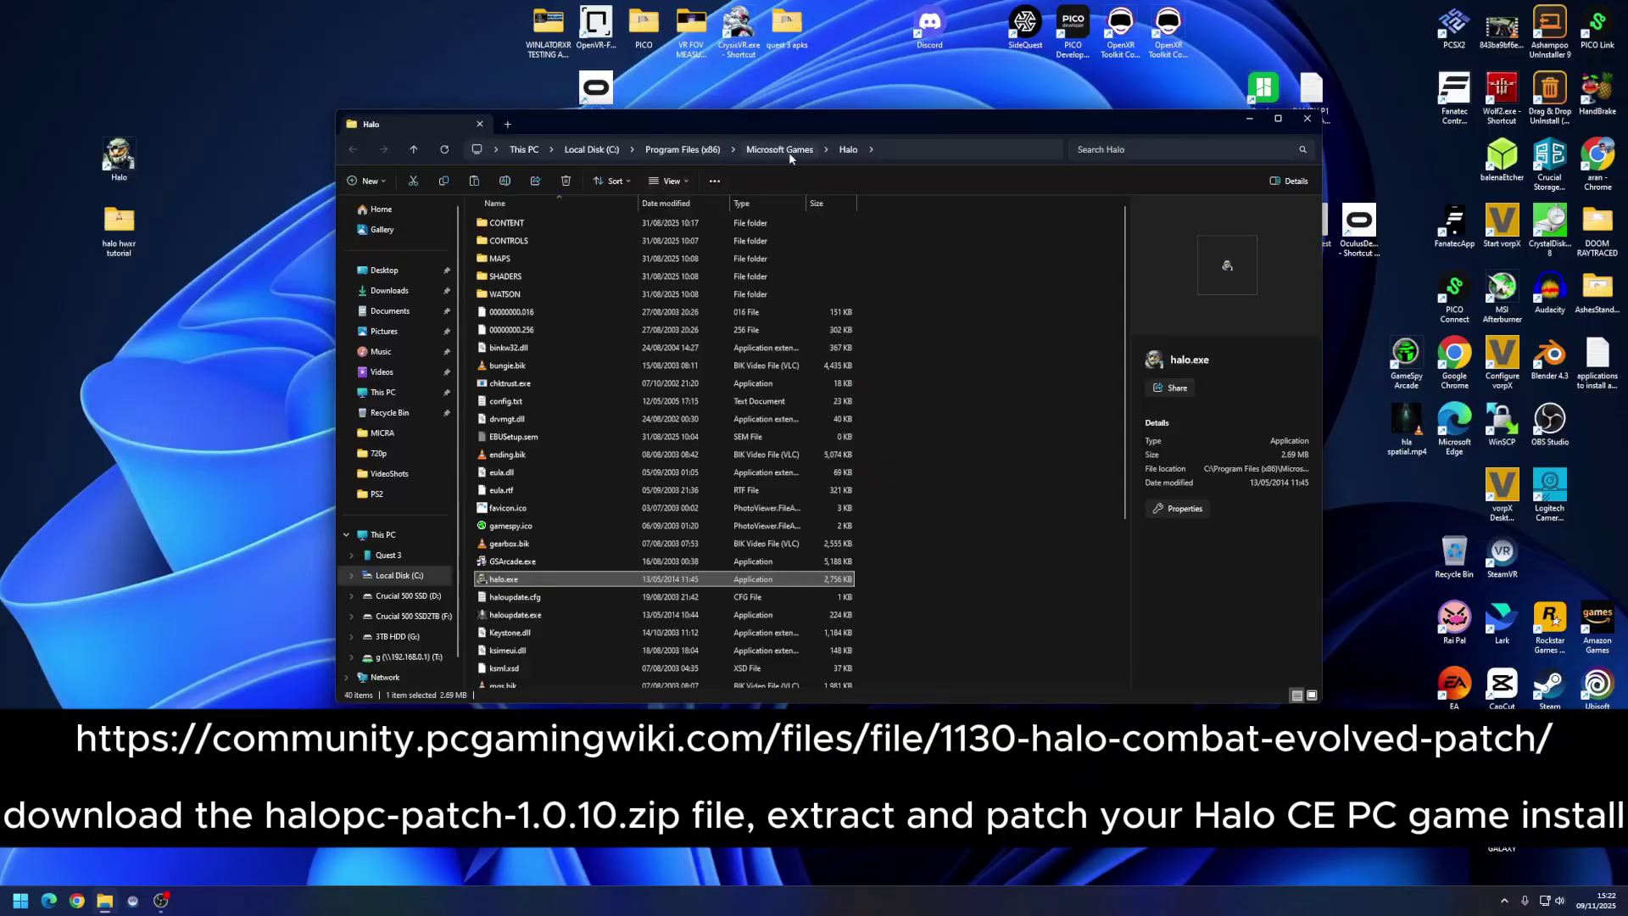
# Copy the Halo folder from Microsoft Games into the Download folder on the Quest 3's internal shared storage.
pyautogui.click(789, 151)
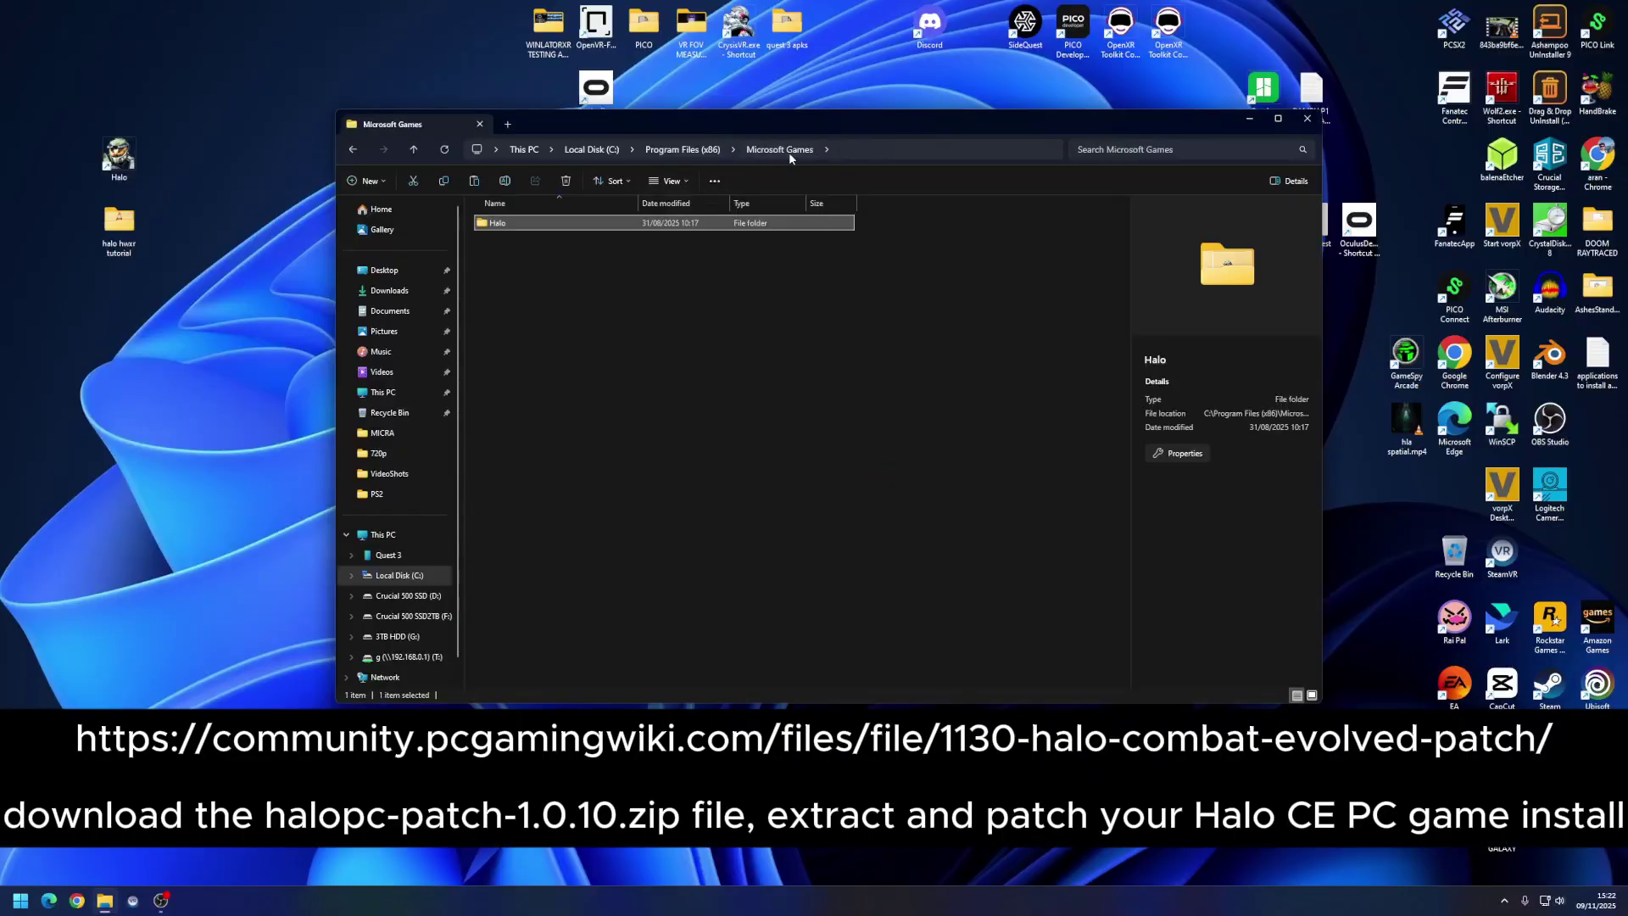
pyautogui.rightClick(507, 229)
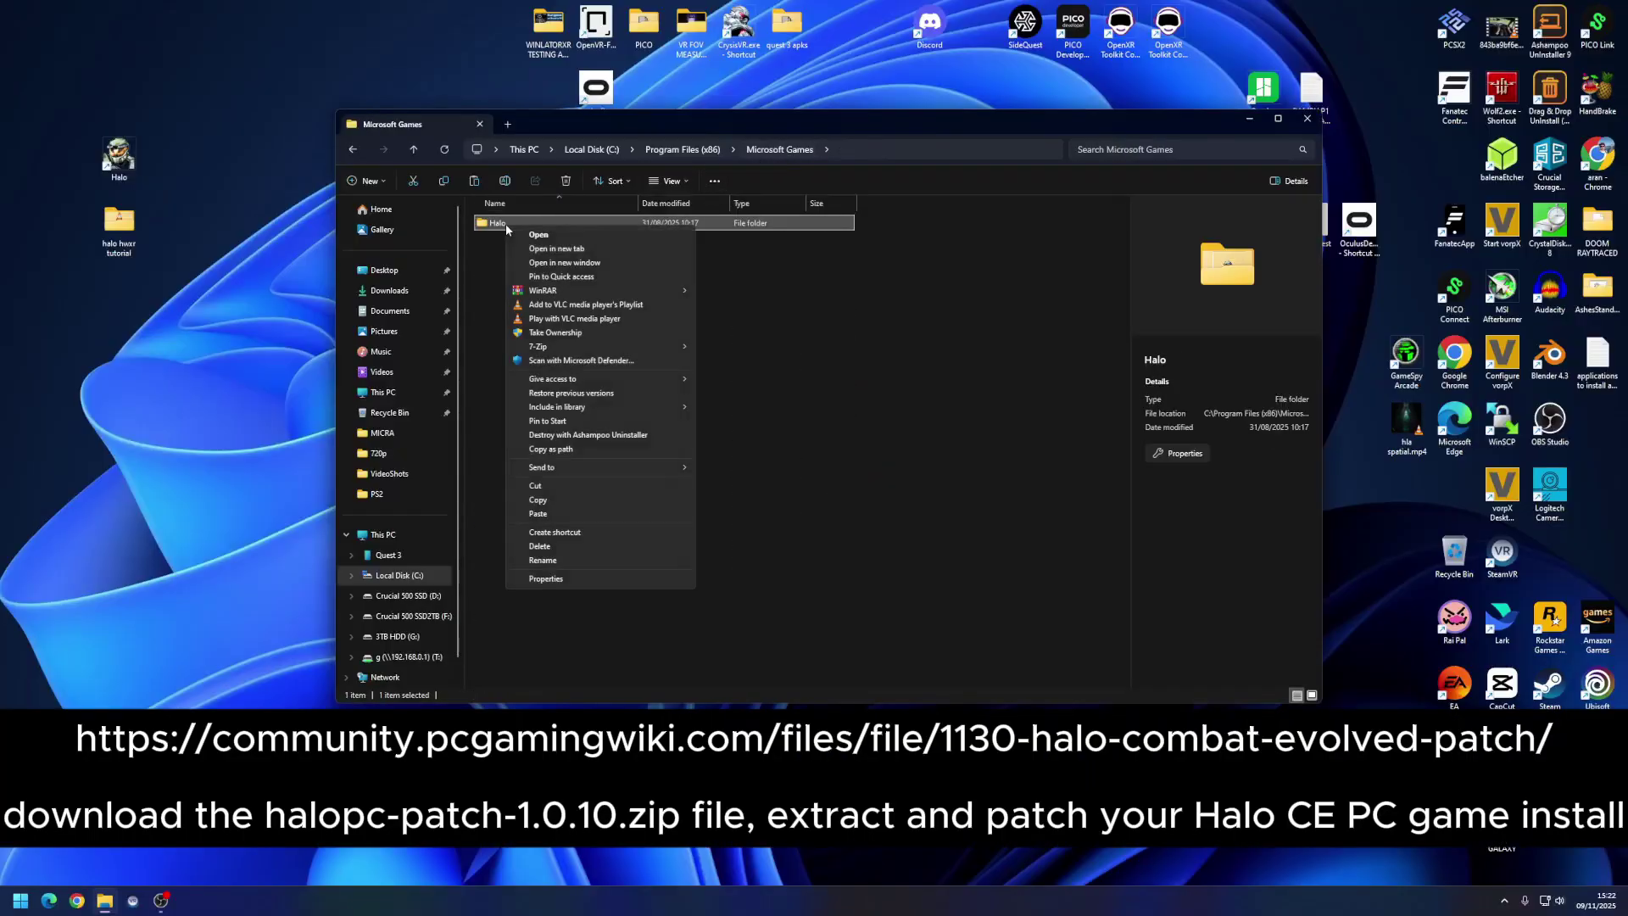
pyautogui.click(539, 500)
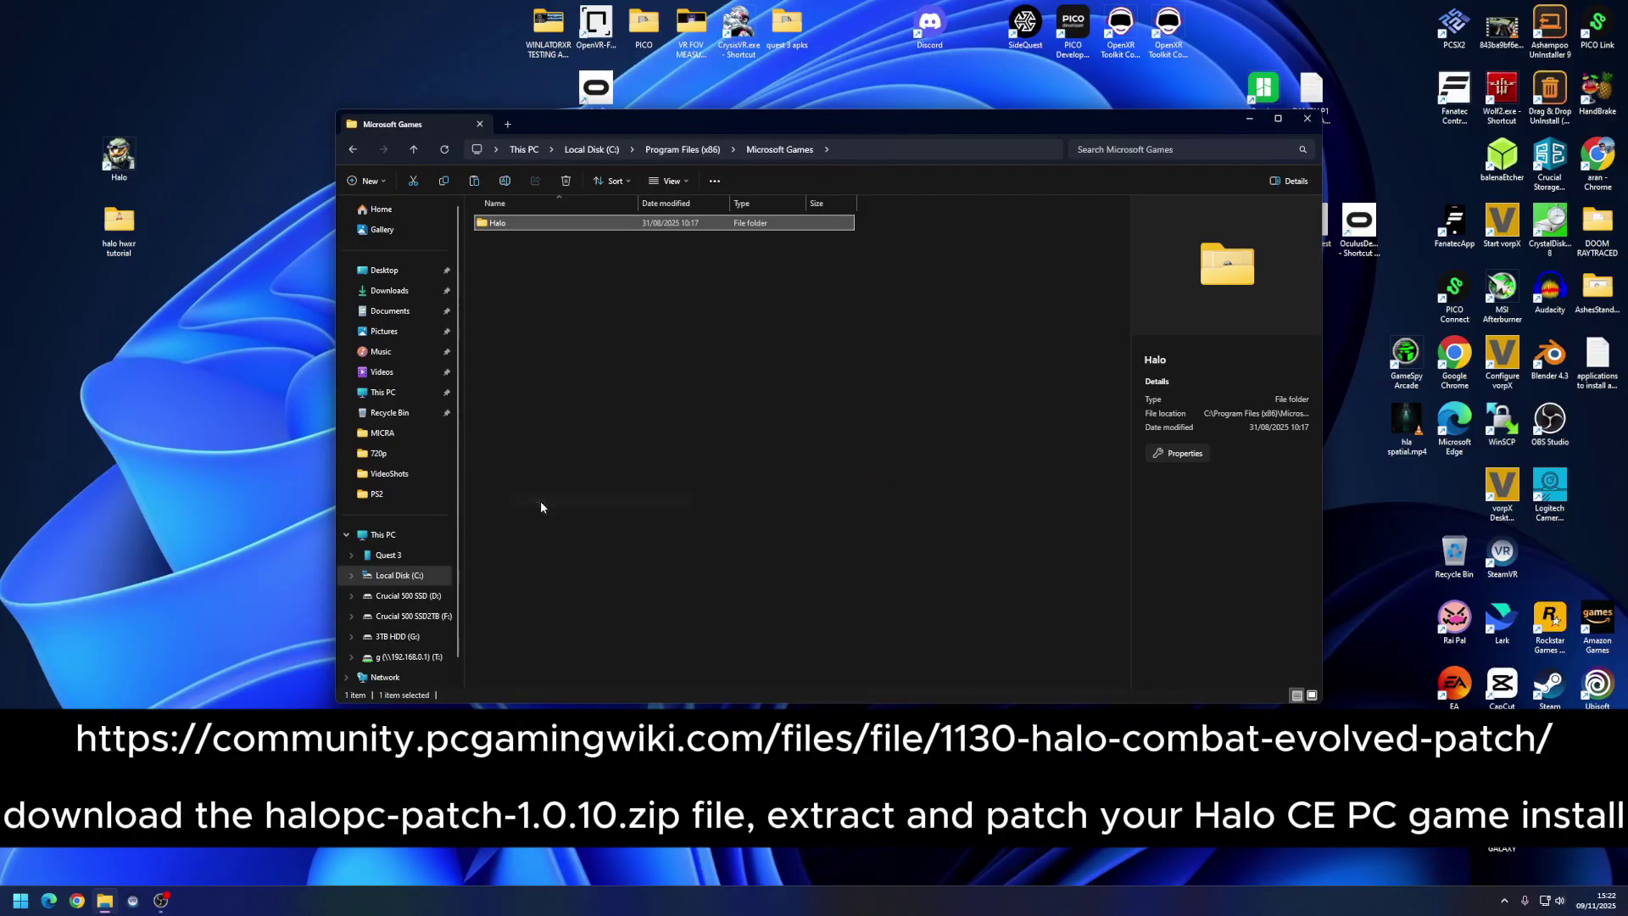
pyautogui.click(397, 559)
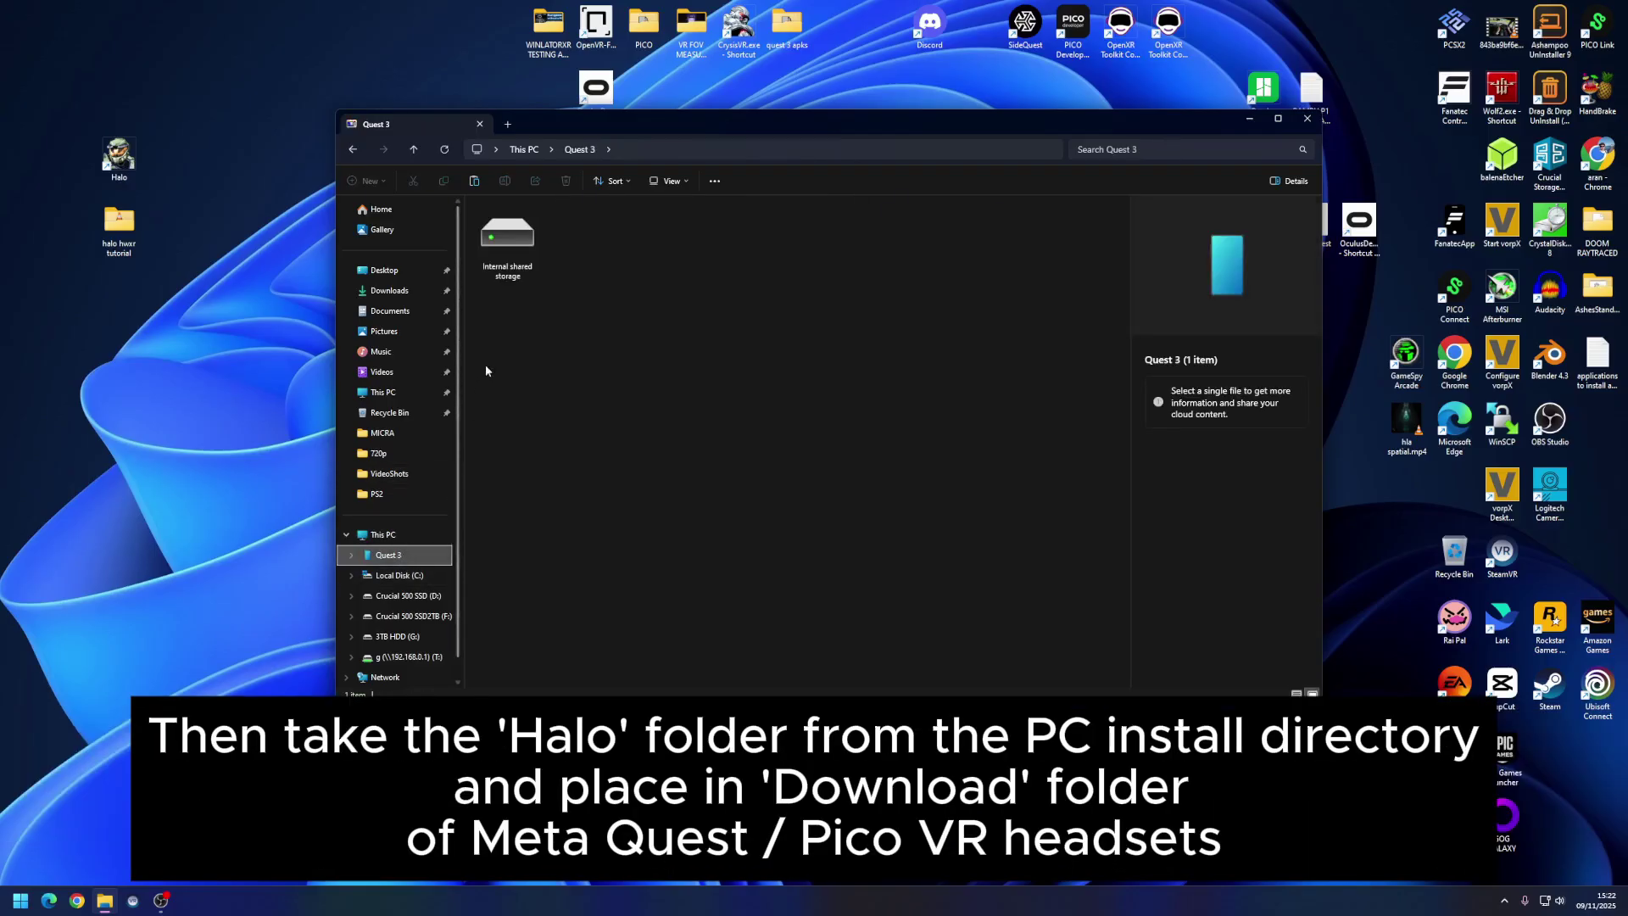
pyautogui.doubleClick(513, 268)
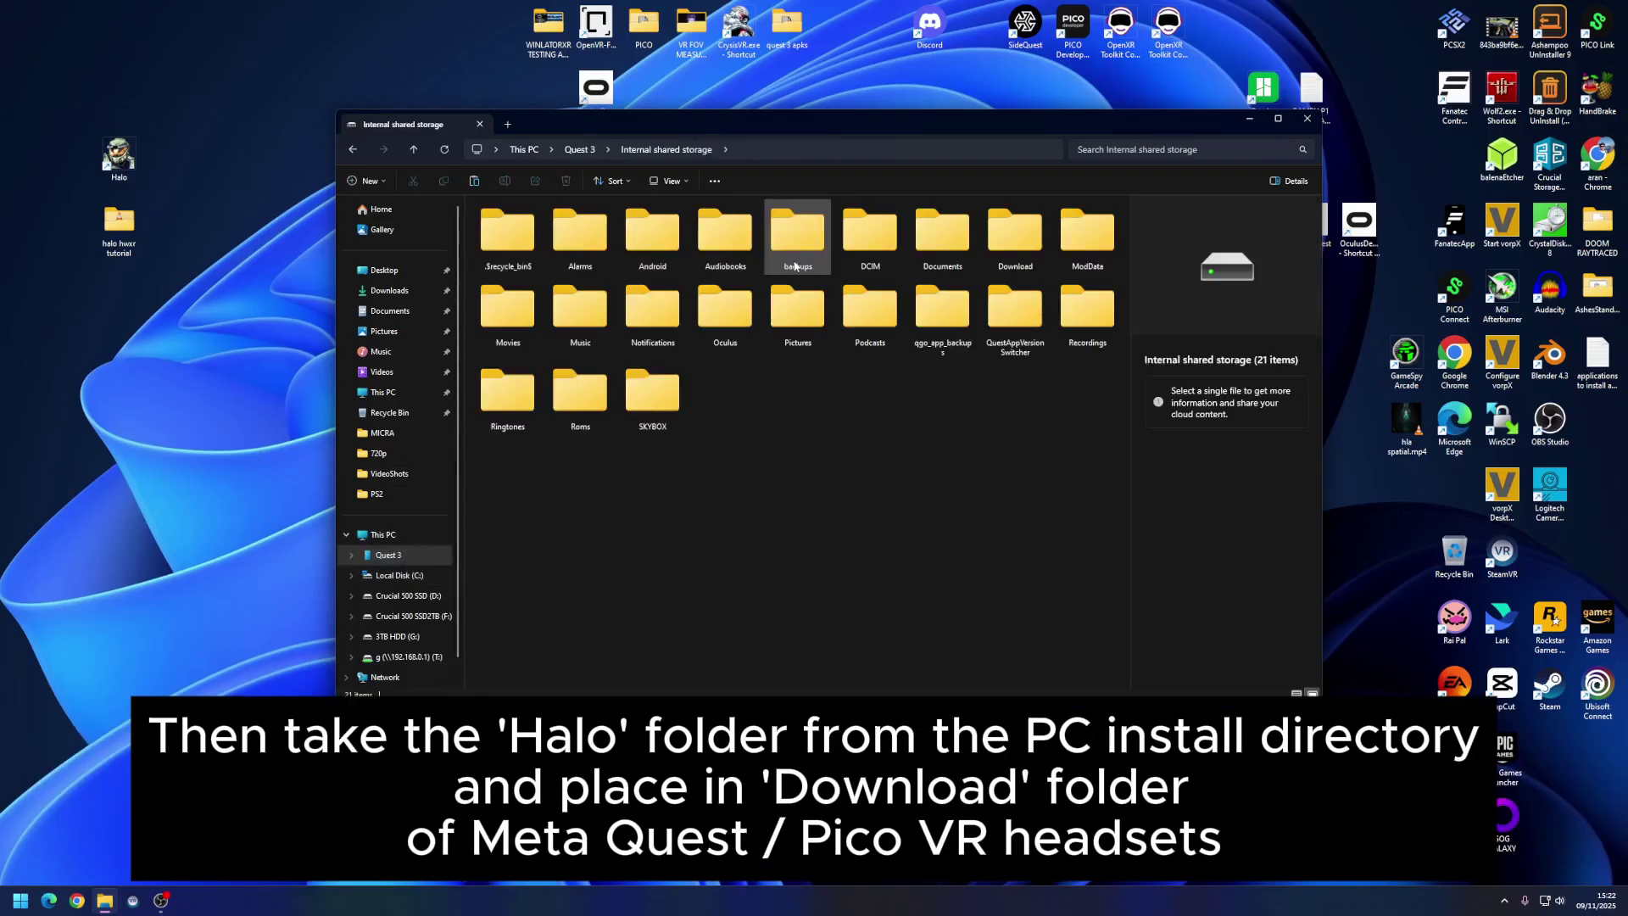
pyautogui.doubleClick(1023, 235)
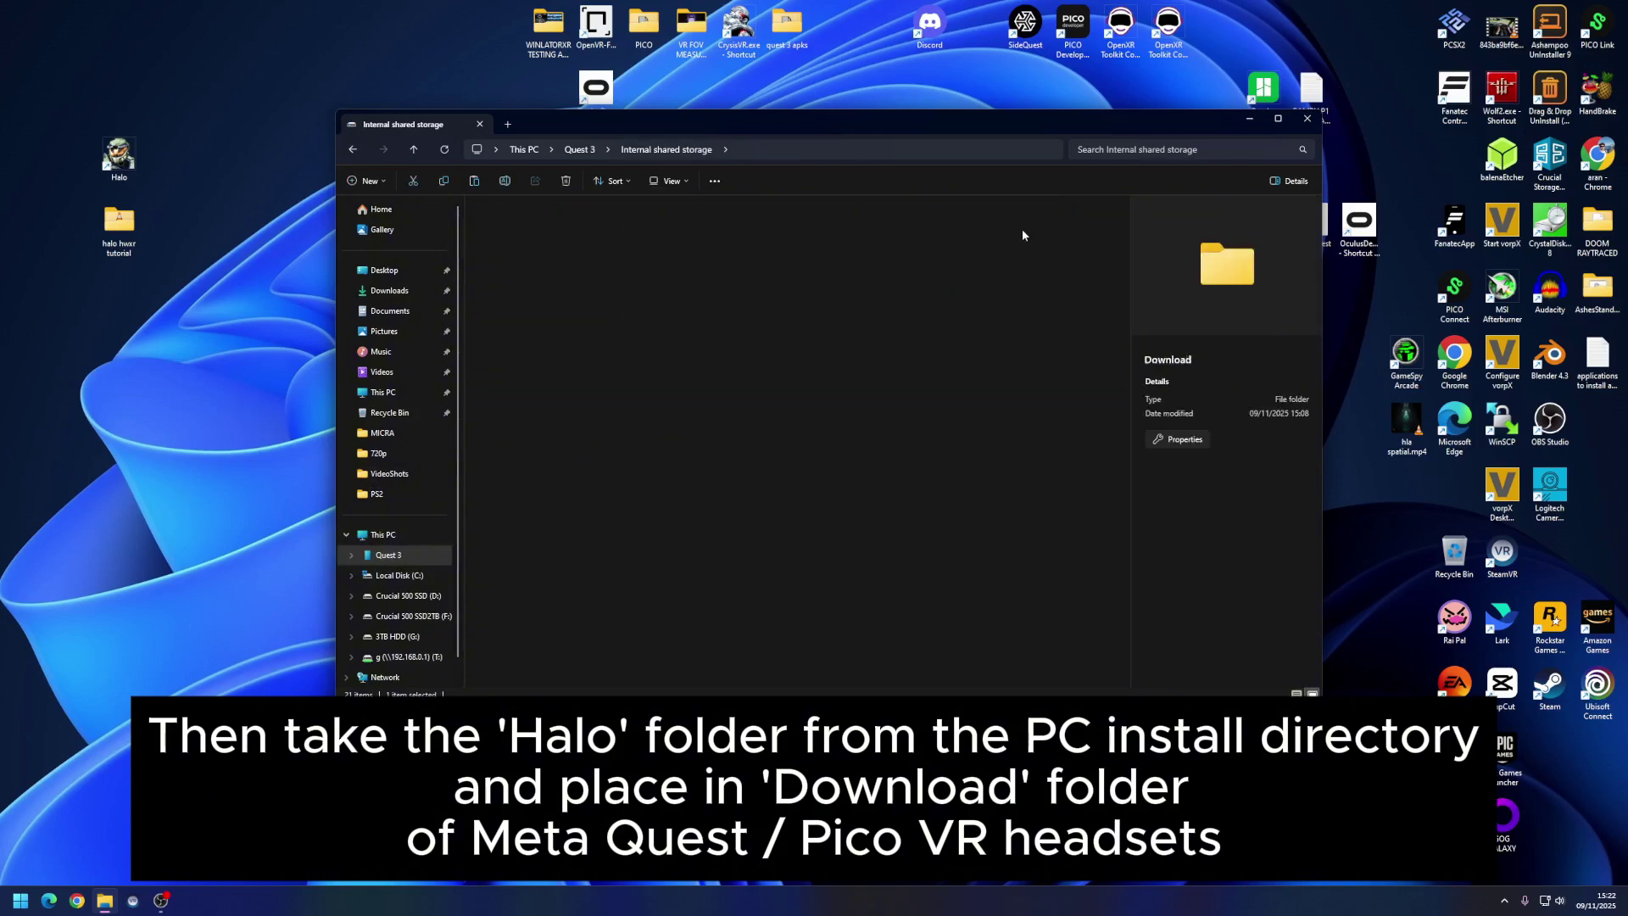
pyautogui.rightClick(868, 305)
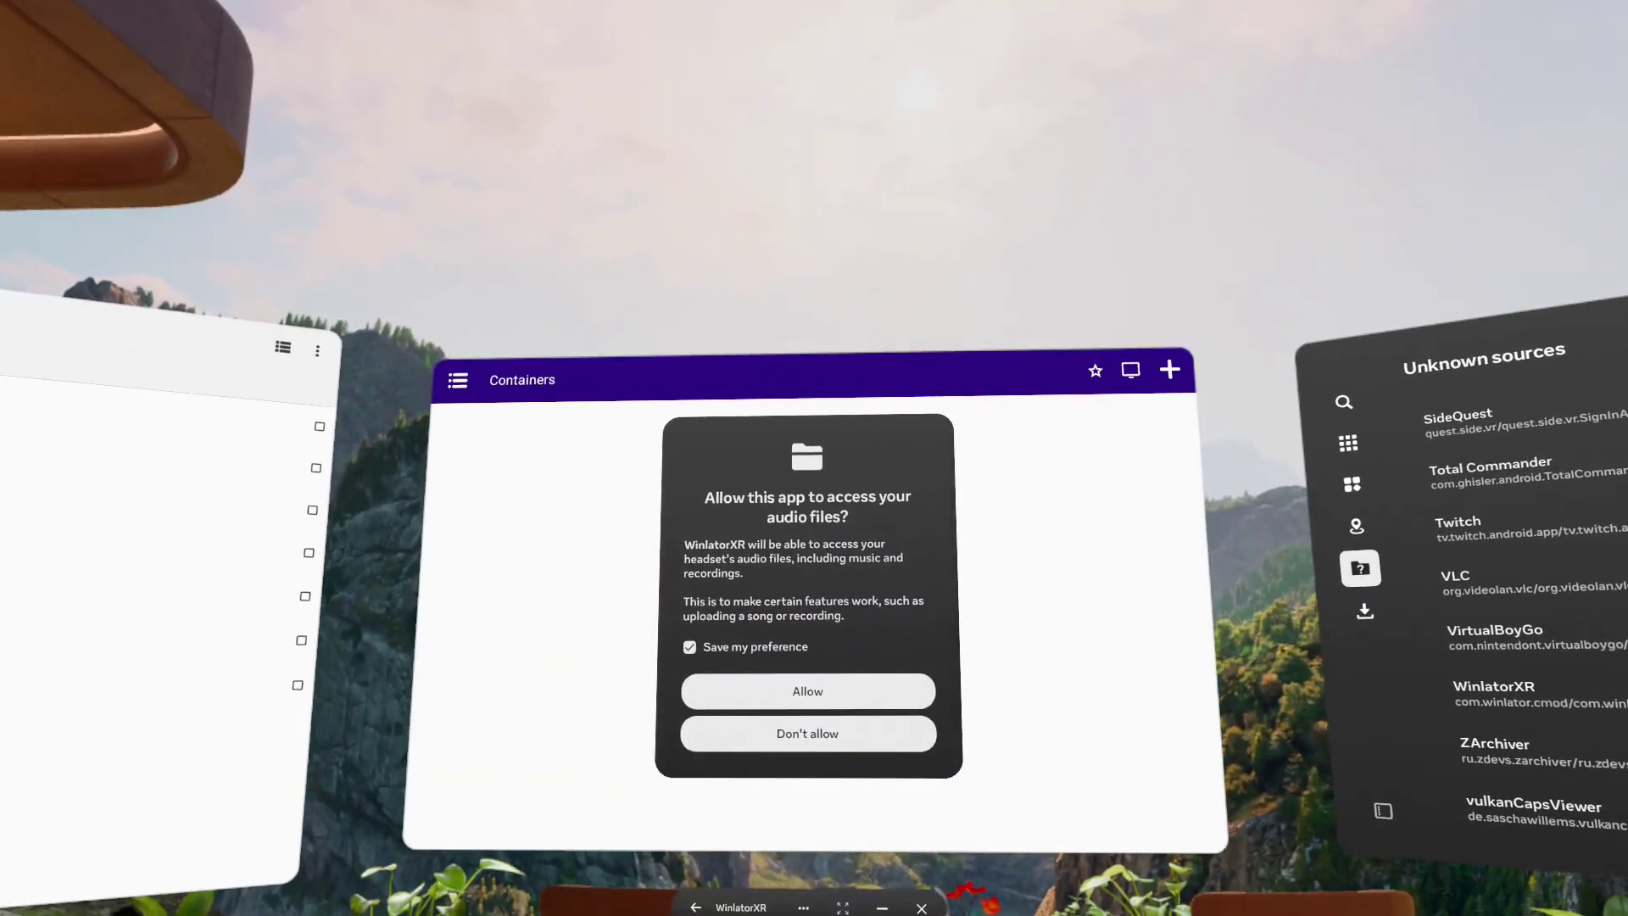
# Grant WinlatorXR access to audio files and permission to manage all files on the headset.
pyautogui.click(832, 694)
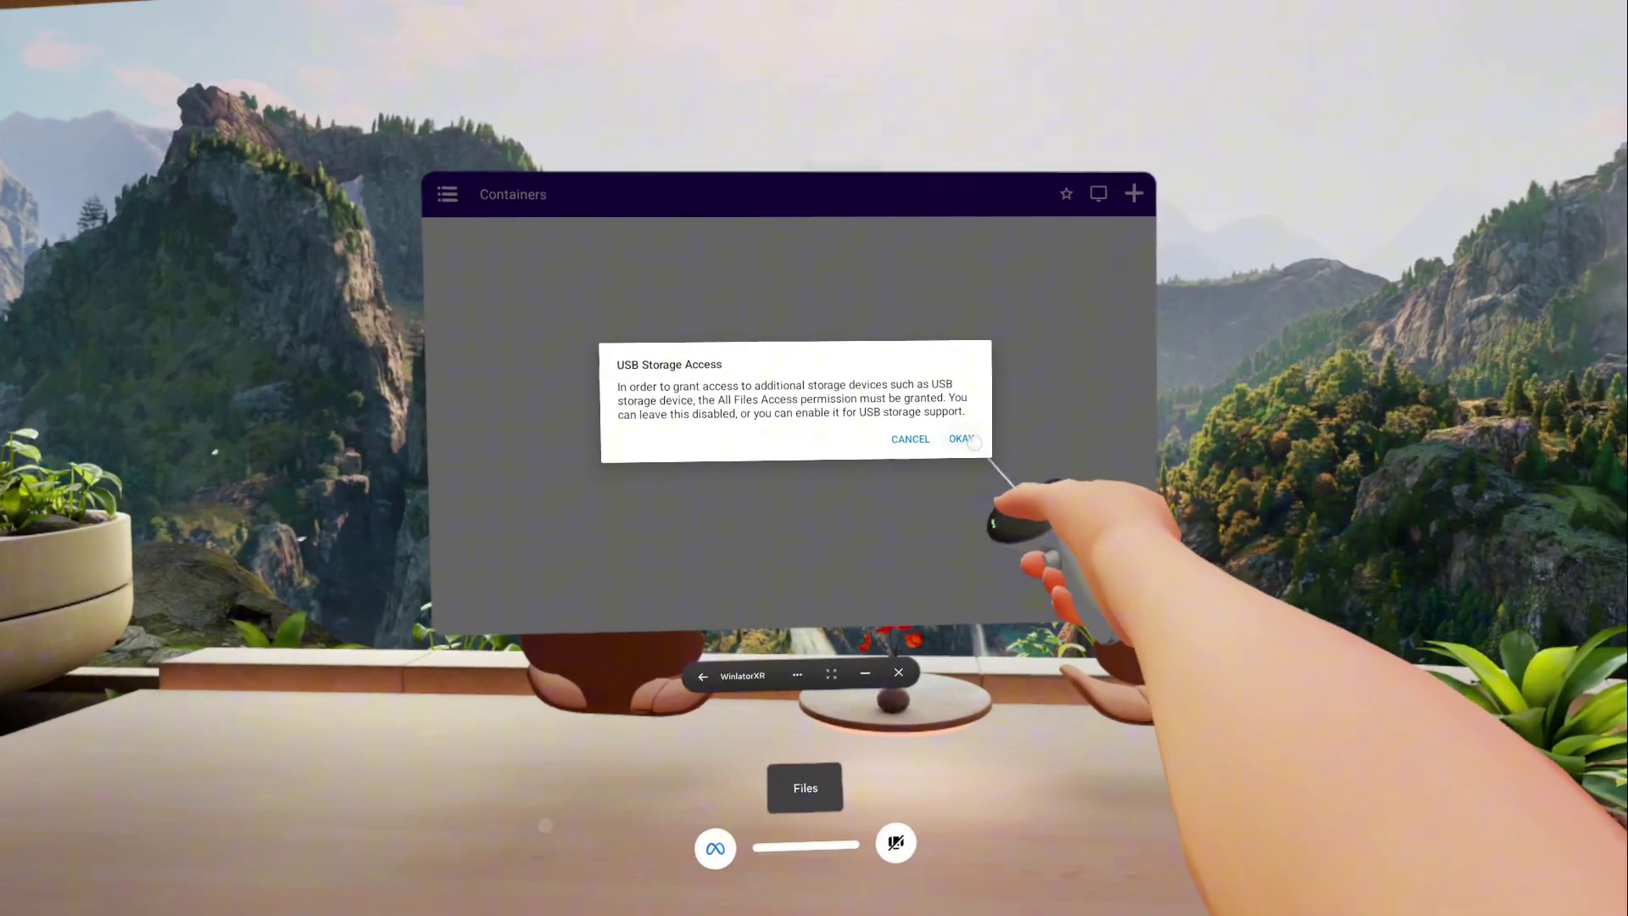
pyautogui.click(954, 536)
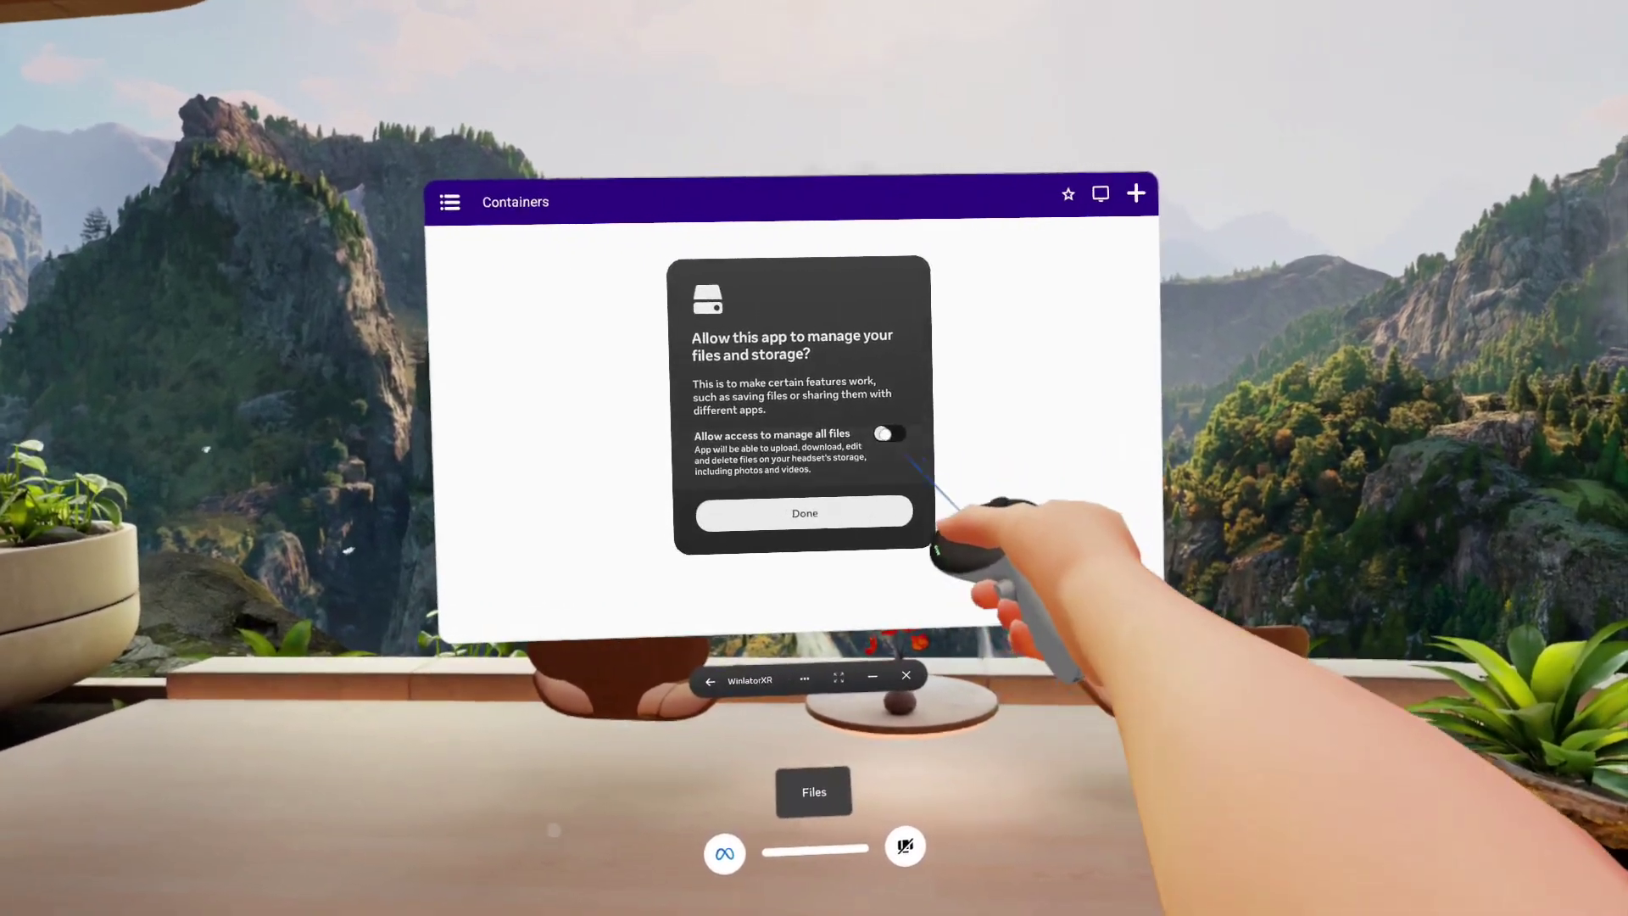
pyautogui.click(887, 432)
pyautogui.click(814, 509)
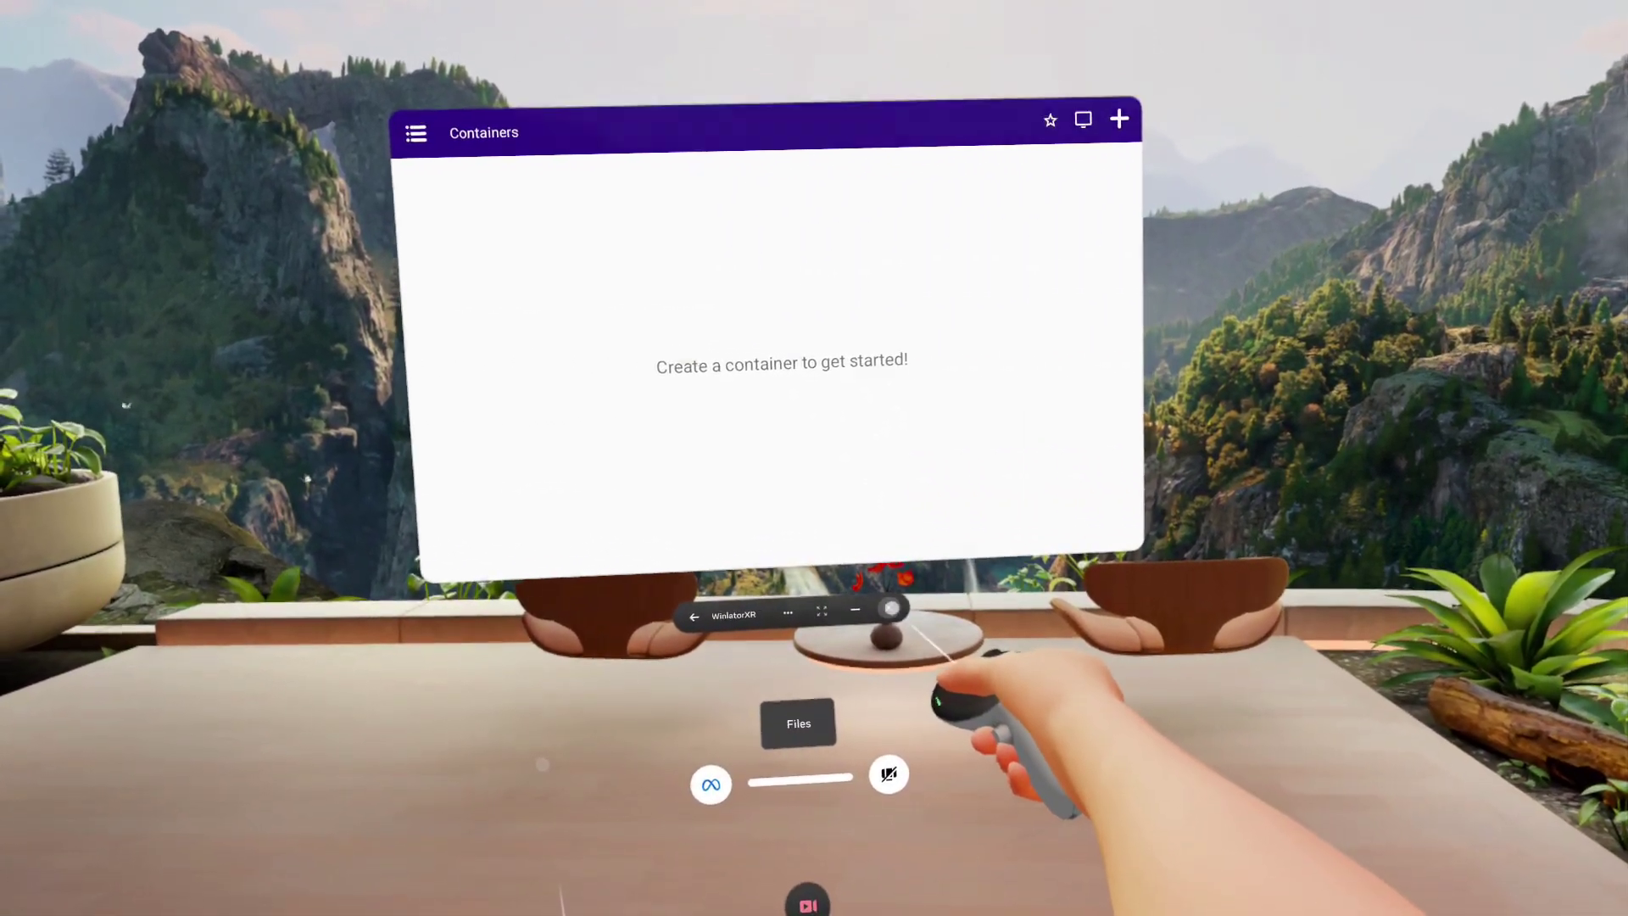
# Close WinlatorXR and relaunch it from the headset library's unknown sources.
pyautogui.click(886, 619)
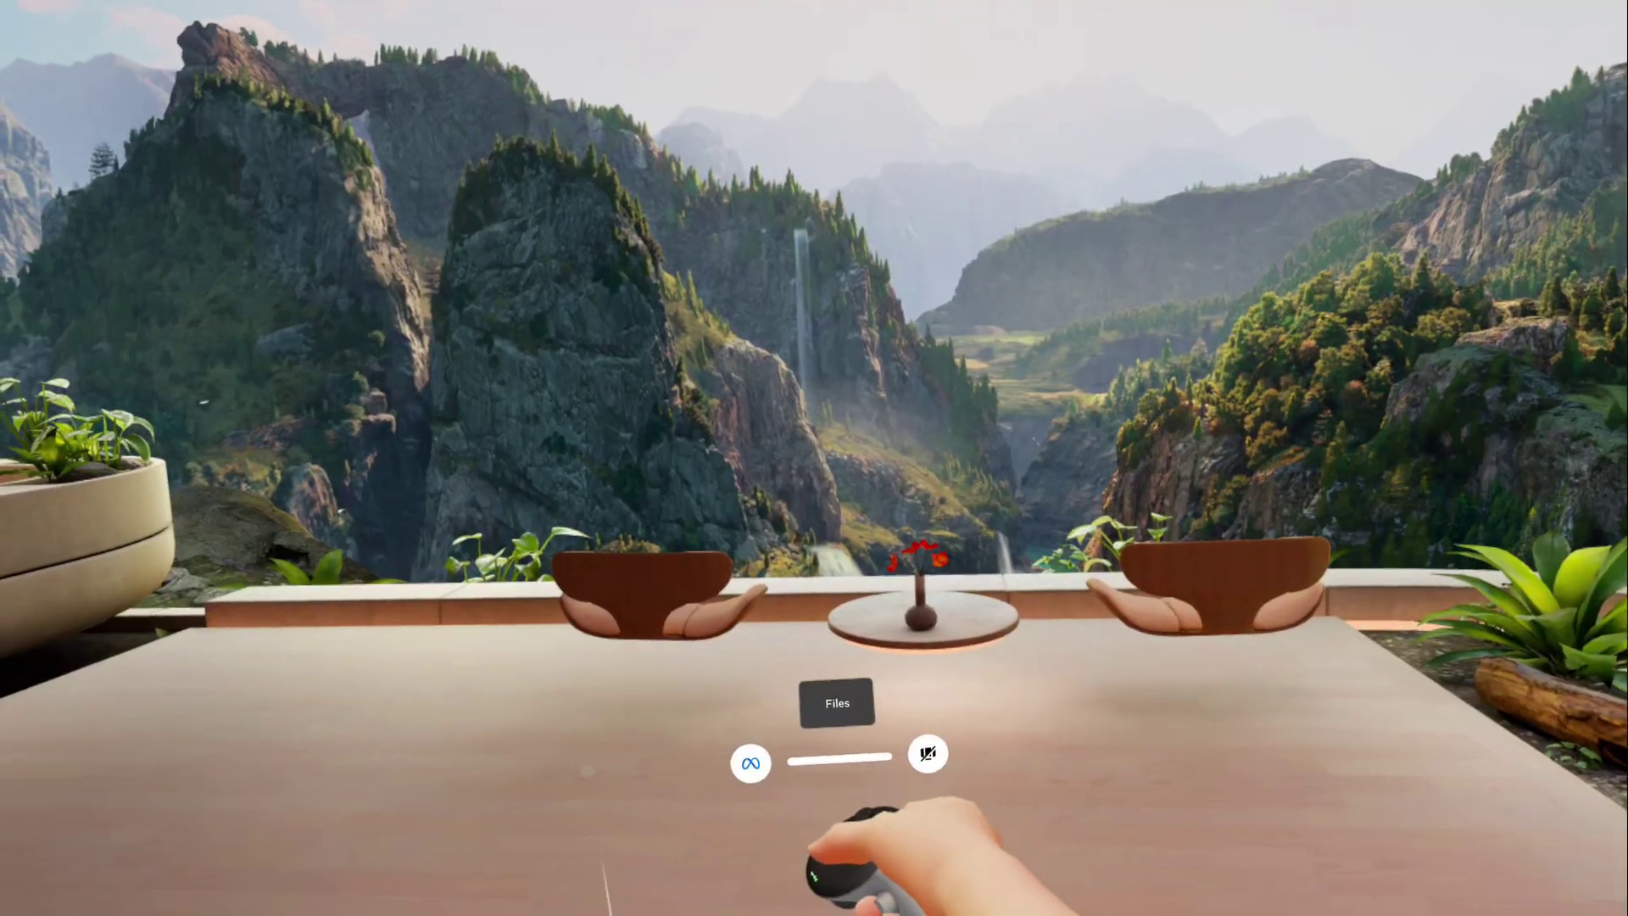
pyautogui.click(730, 770)
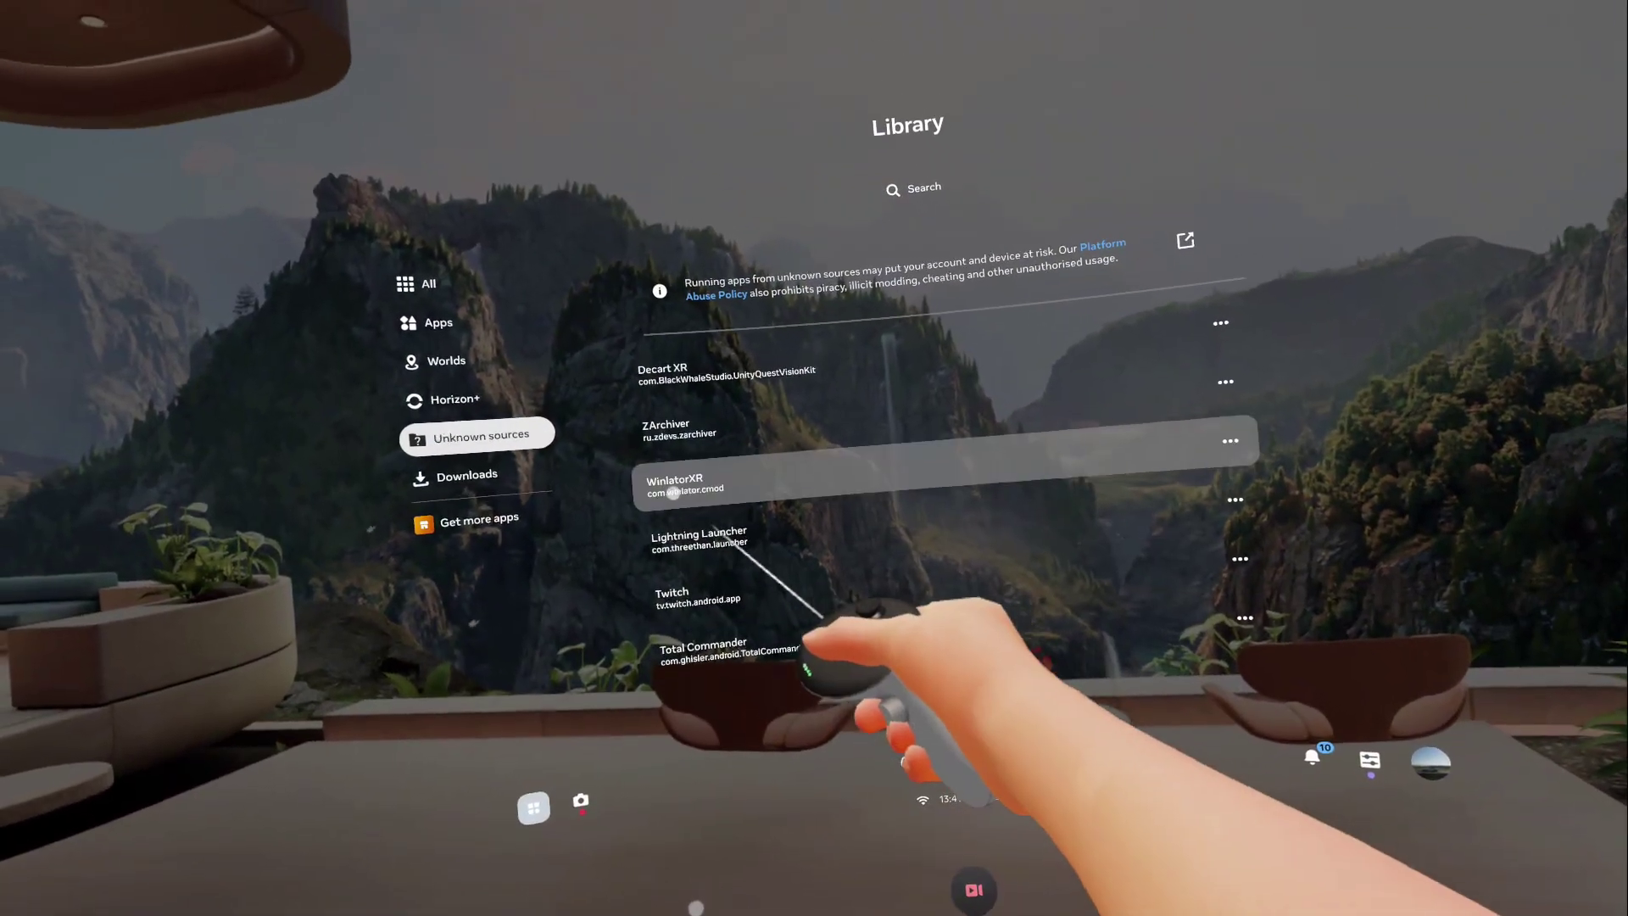
pyautogui.click(673, 492)
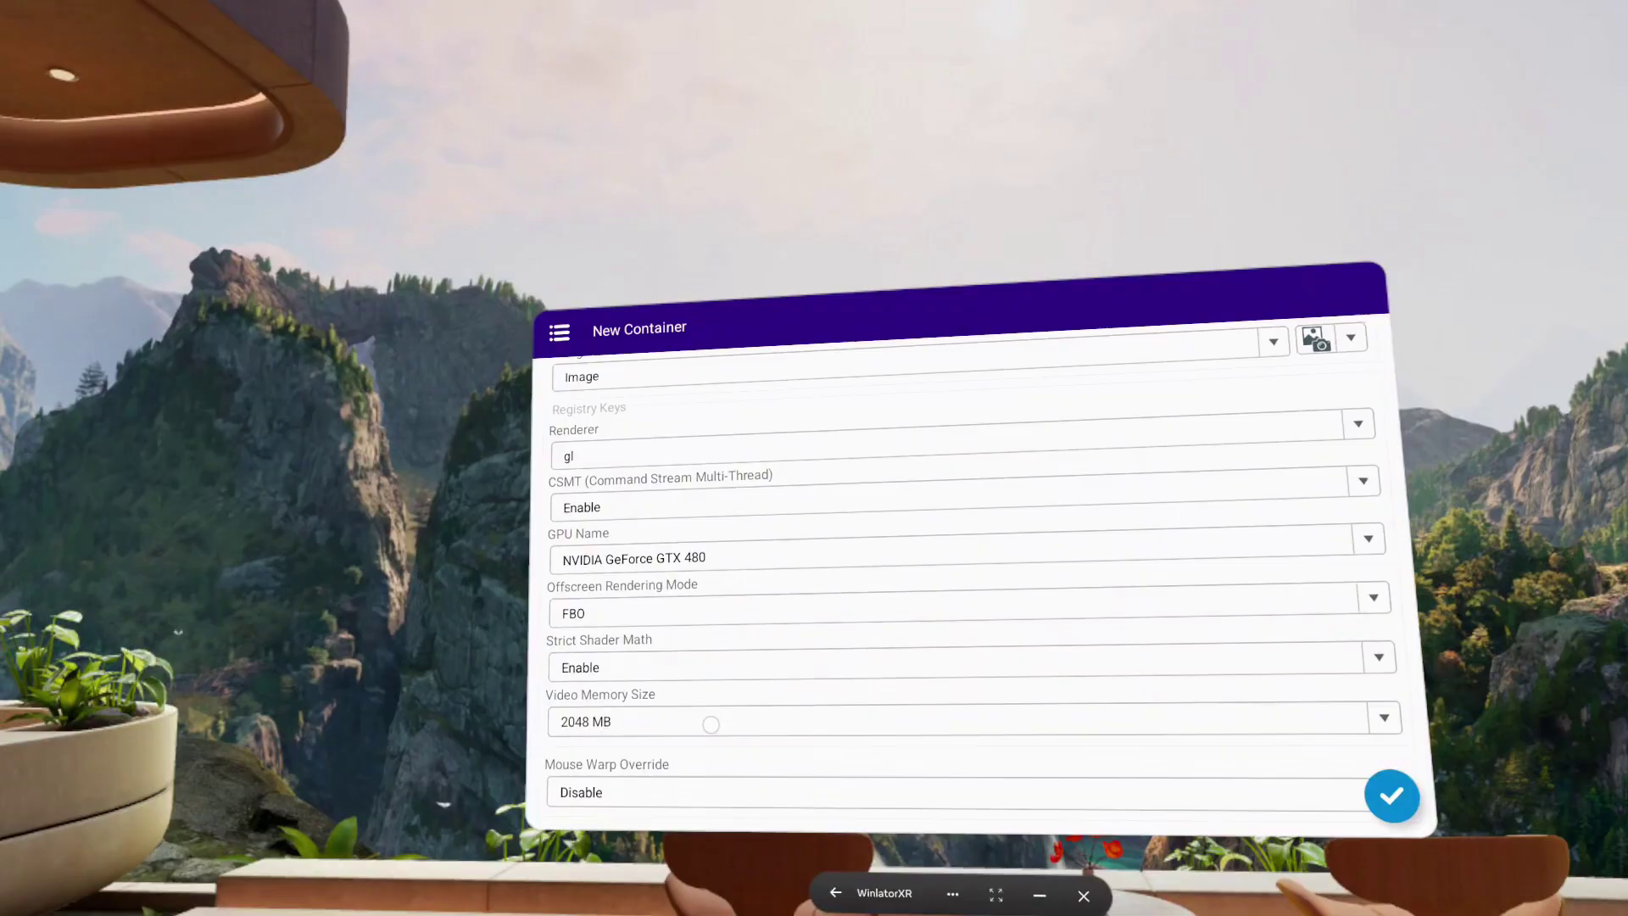
# Choose the video memory size for the new container and return to the start of its settings.
pyautogui.click(710, 724)
pyautogui.click(662, 621)
pyautogui.scroll(10, 741, 676)
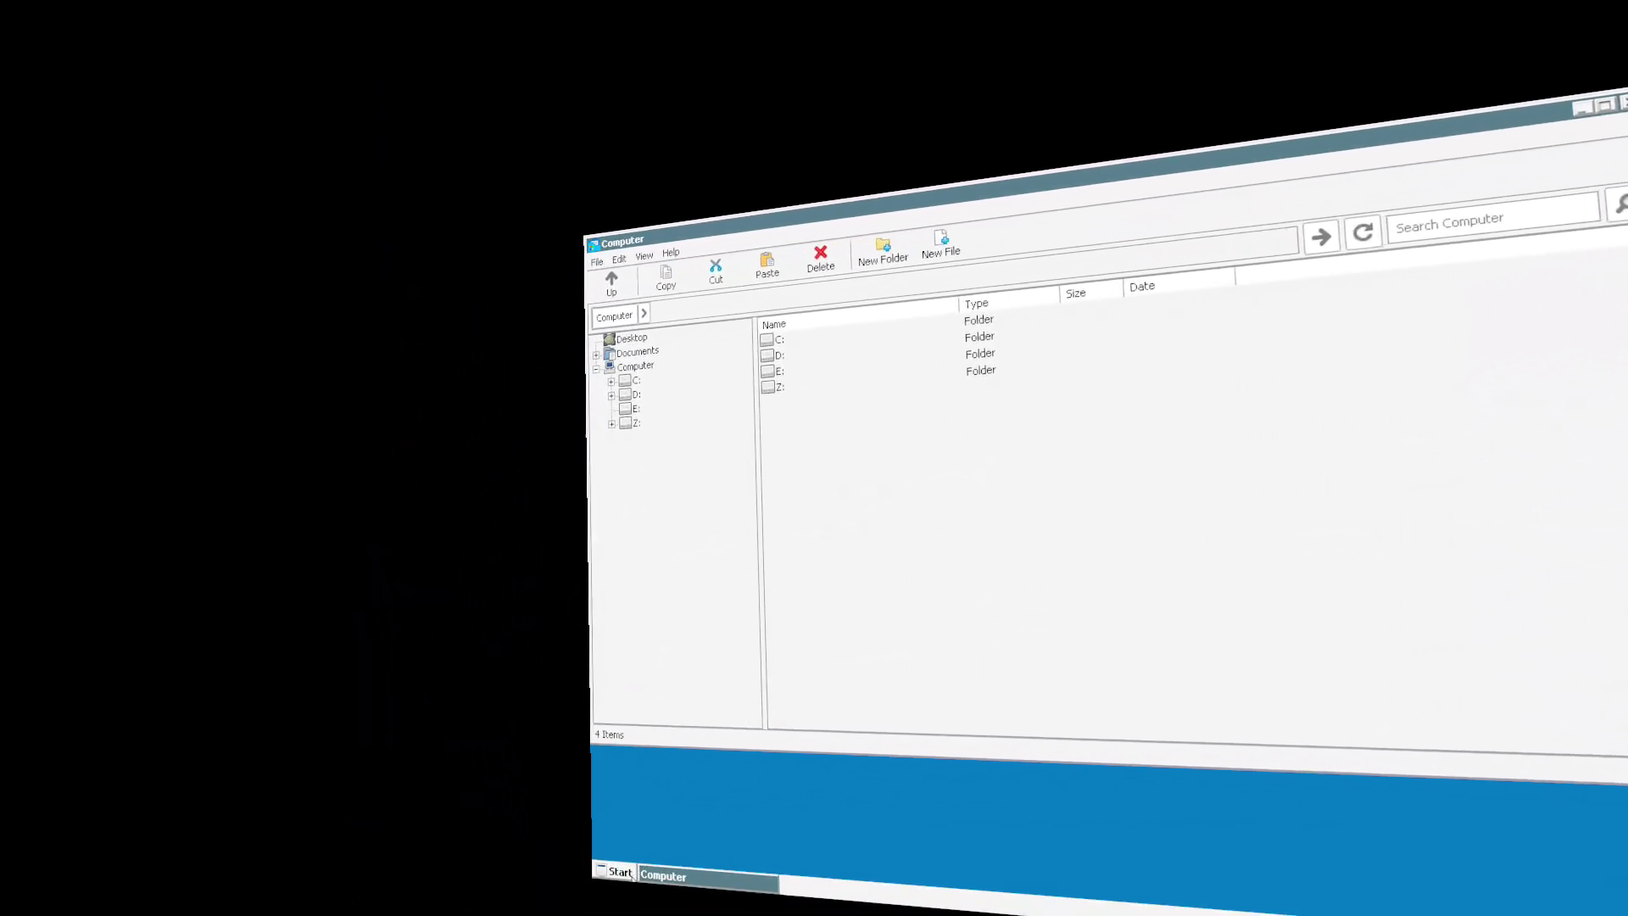
# Run the Wine Mono Installer inside the container and install the wine-mono package.
pyautogui.click(720, 746)
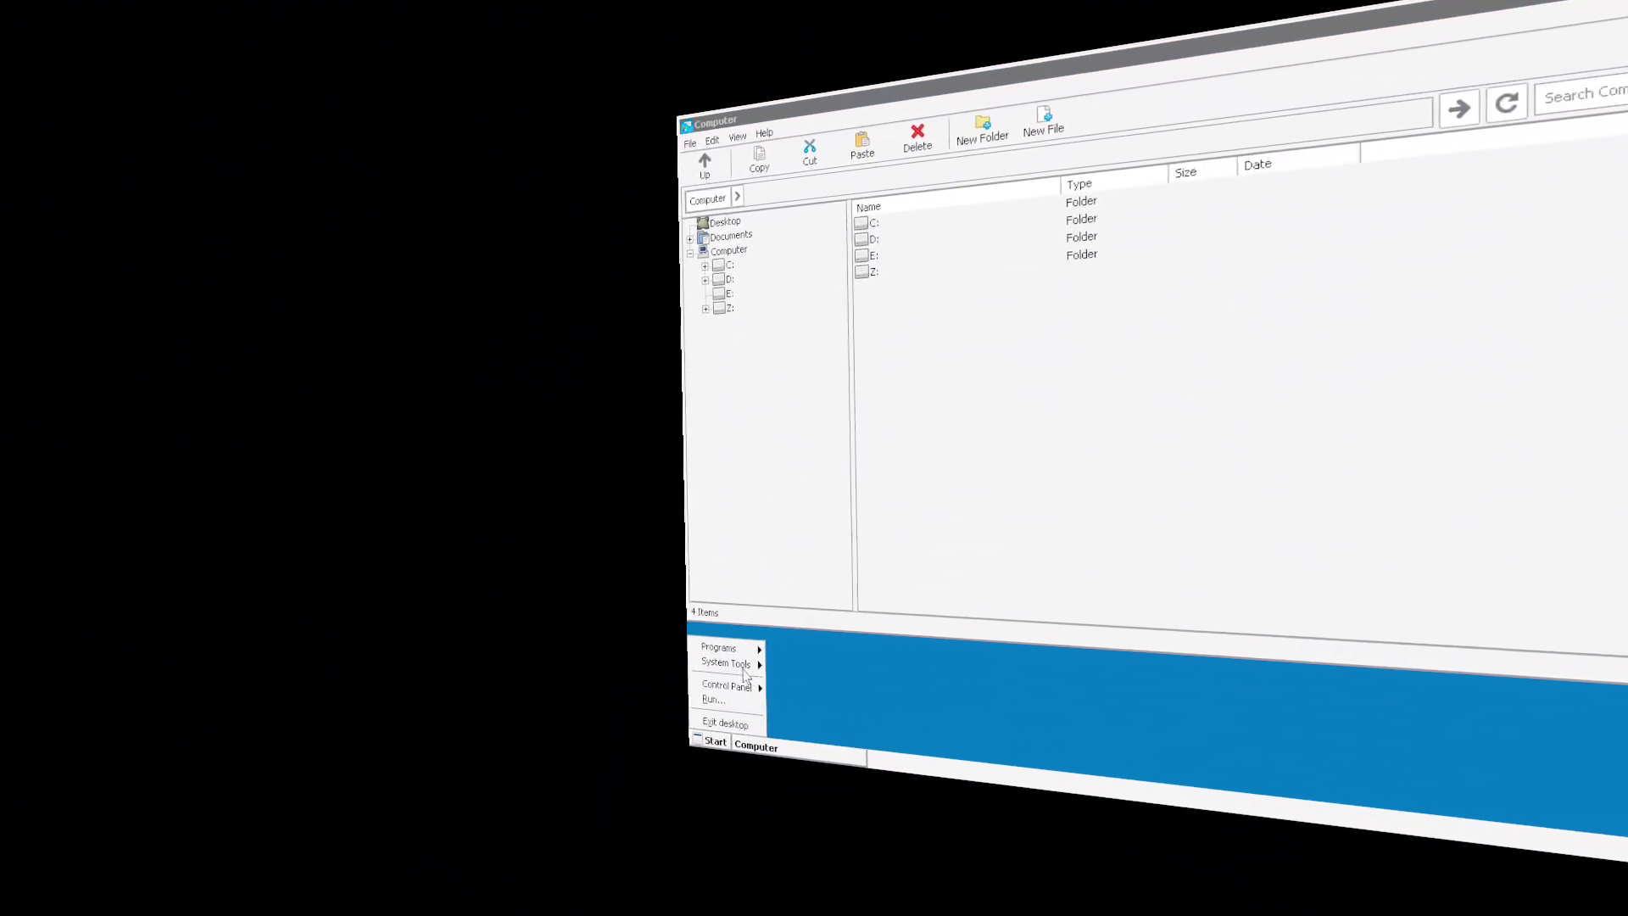
pyautogui.moveTo(730, 670)
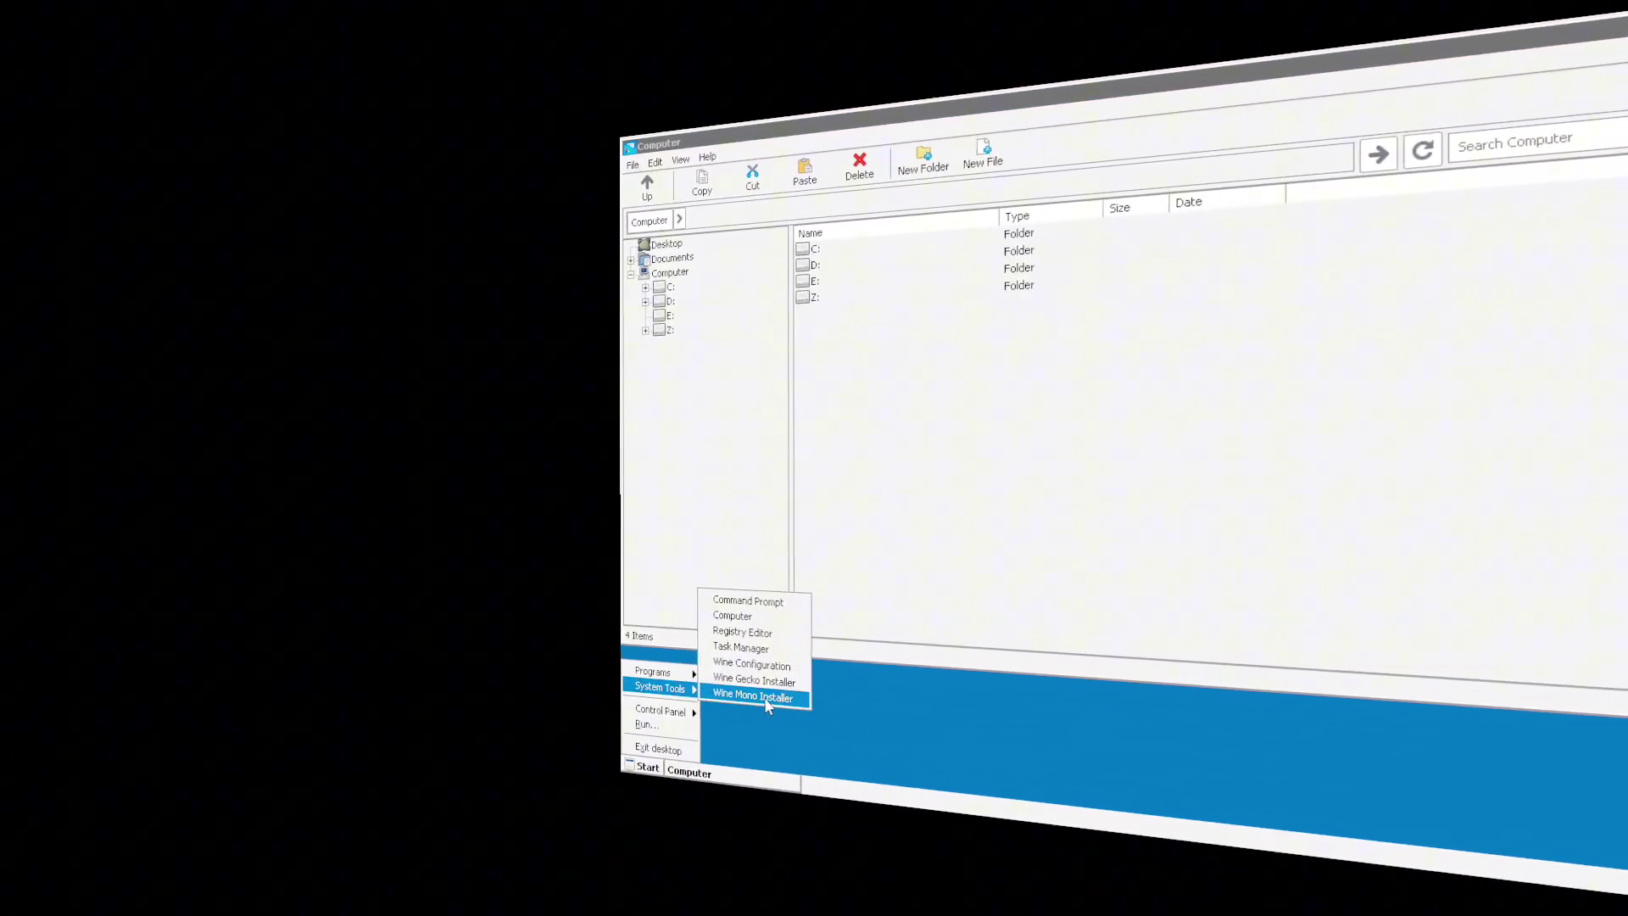
pyautogui.click(743, 704)
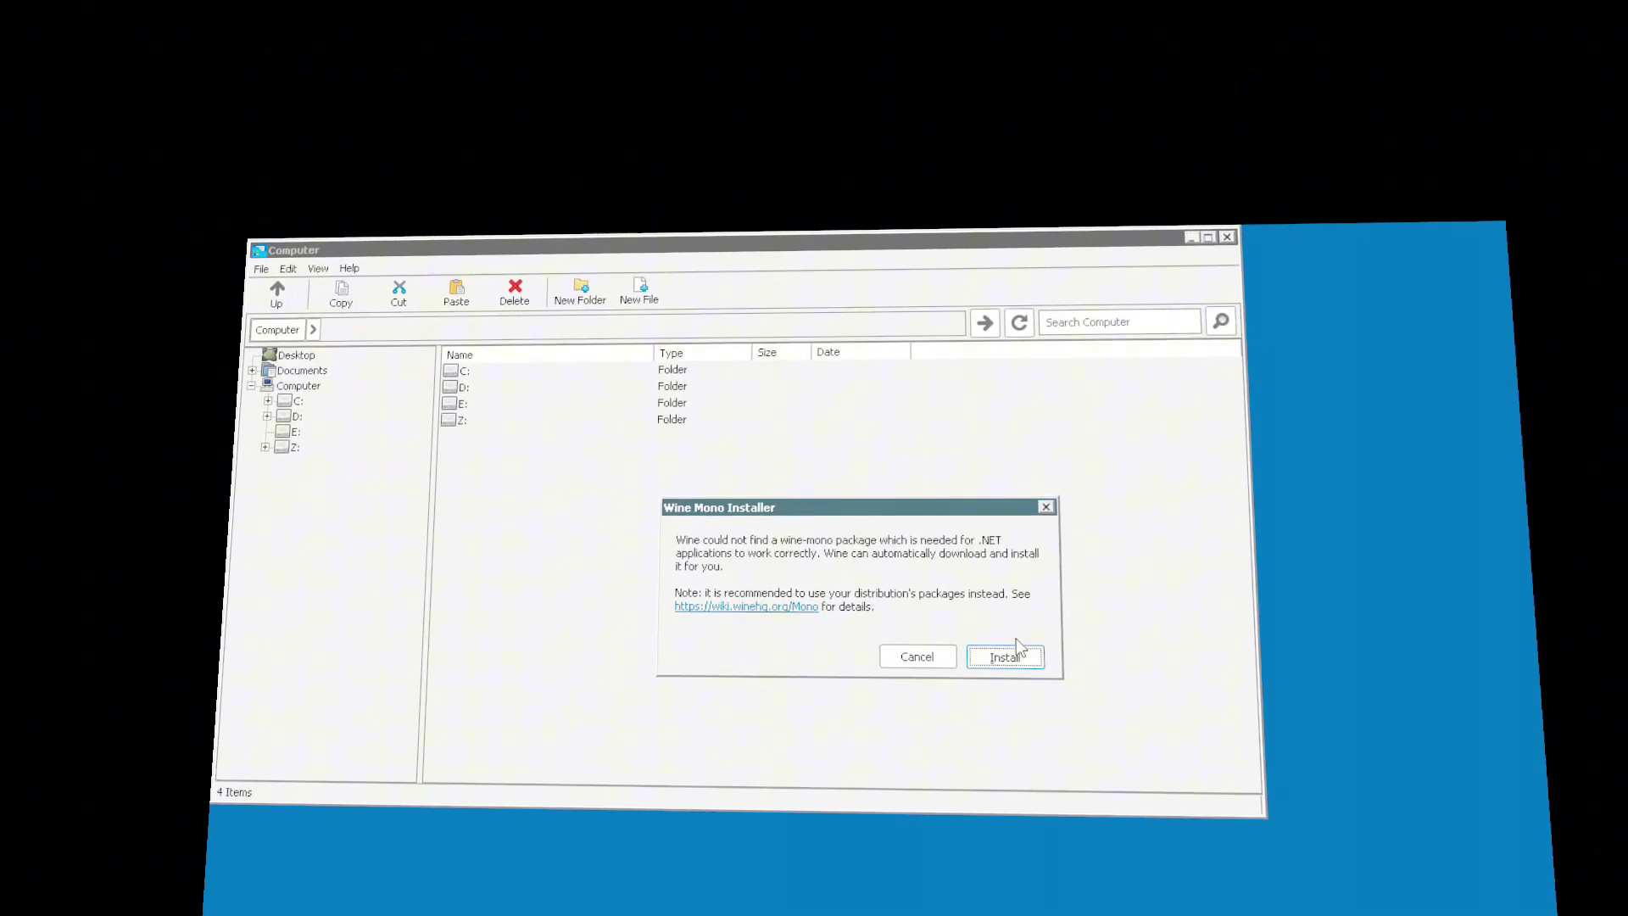
pyautogui.click(1174, 595)
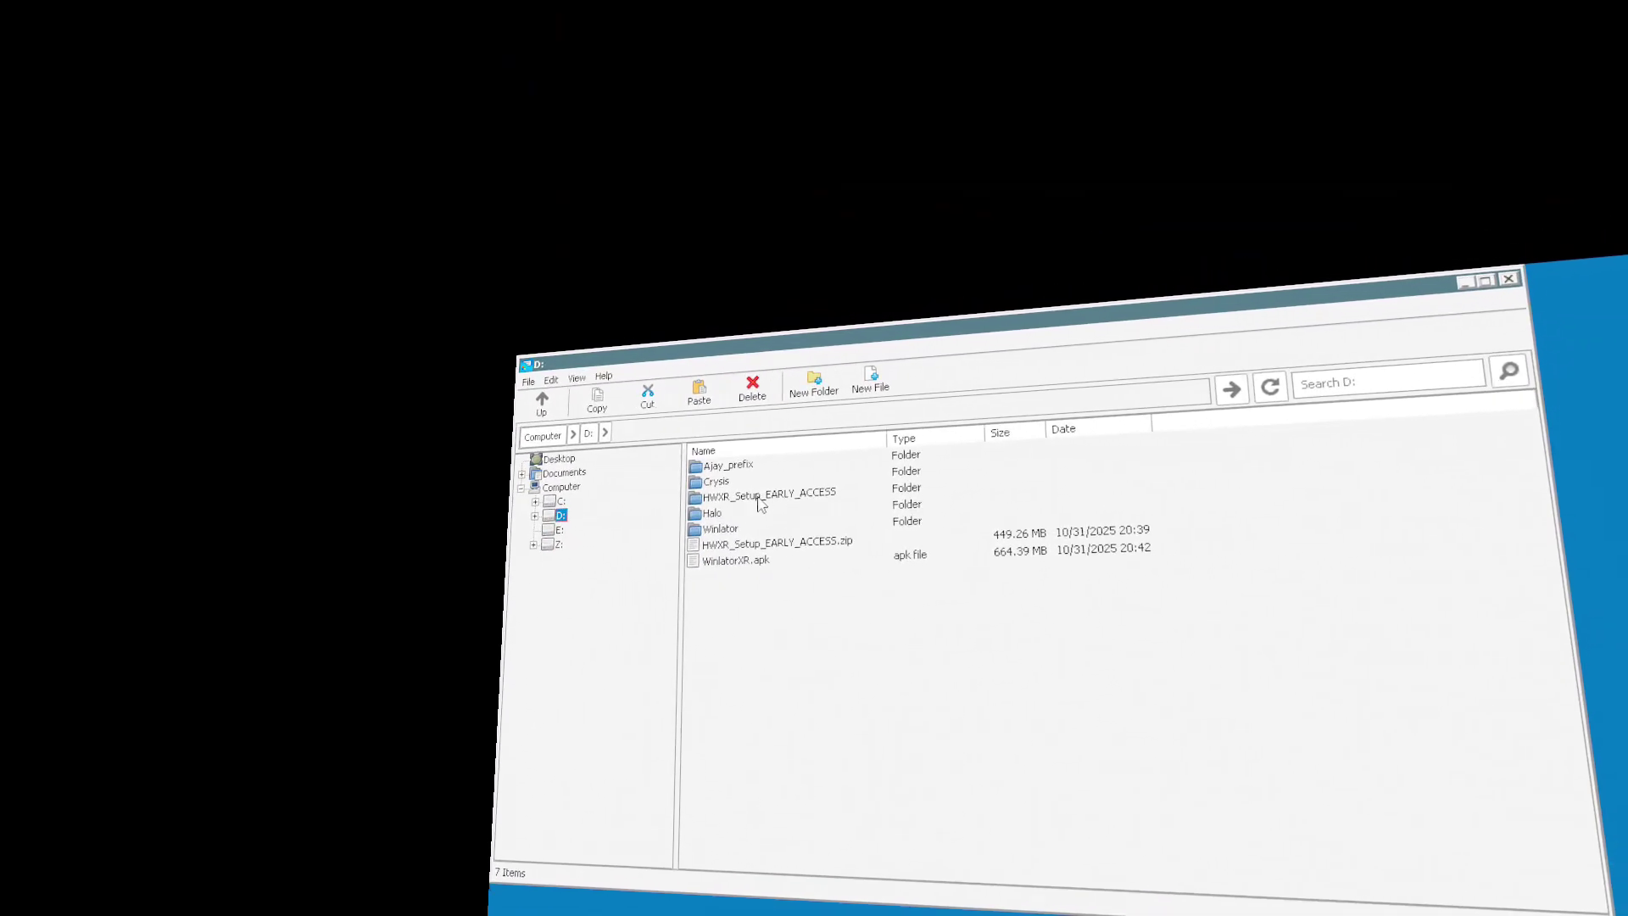
# Launch HWXR_Setup.exe from the HWXR_Setup_EARLY_ACCESS folder on drive D:.
pyautogui.doubleClick(759, 496)
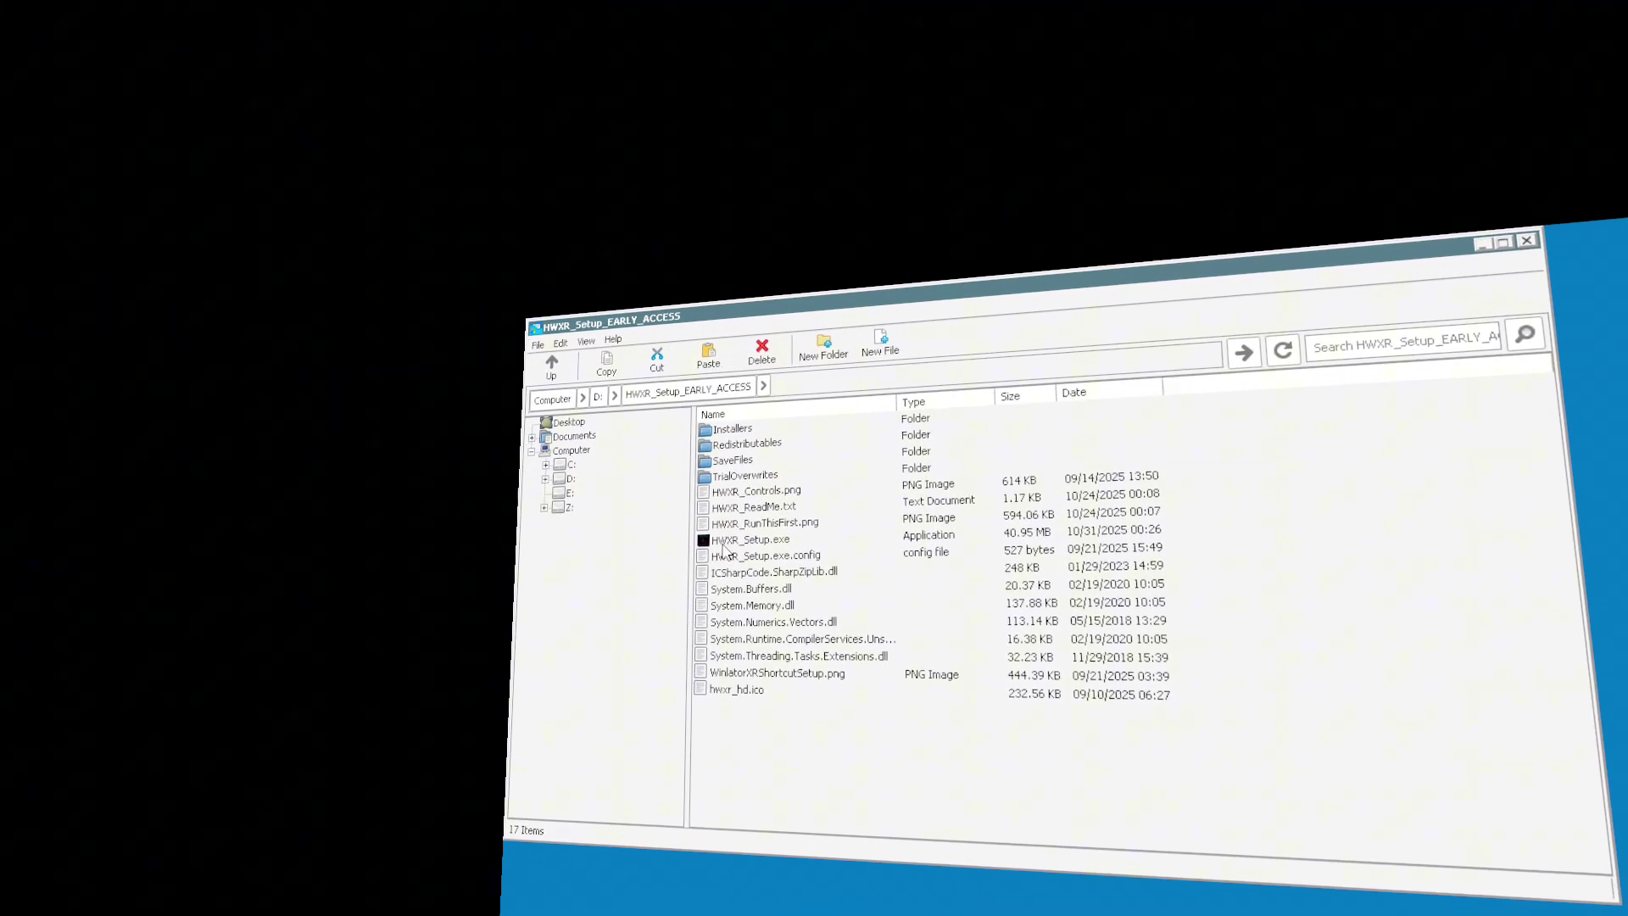
pyautogui.click(763, 540)
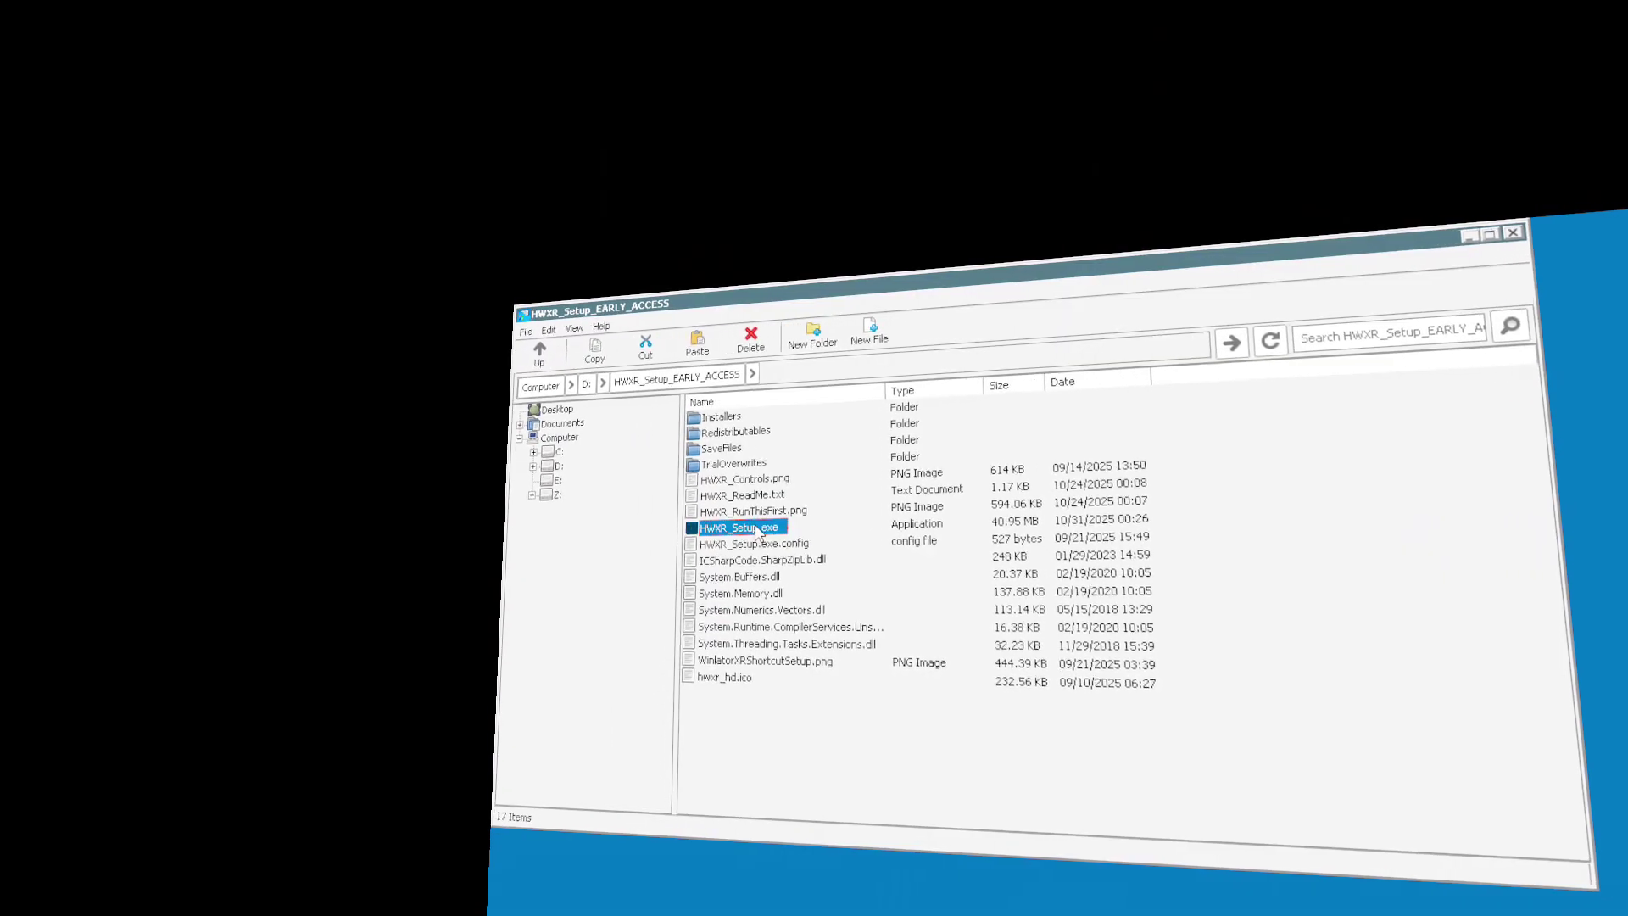
pyautogui.rightClick(757, 530)
pyautogui.click(785, 536)
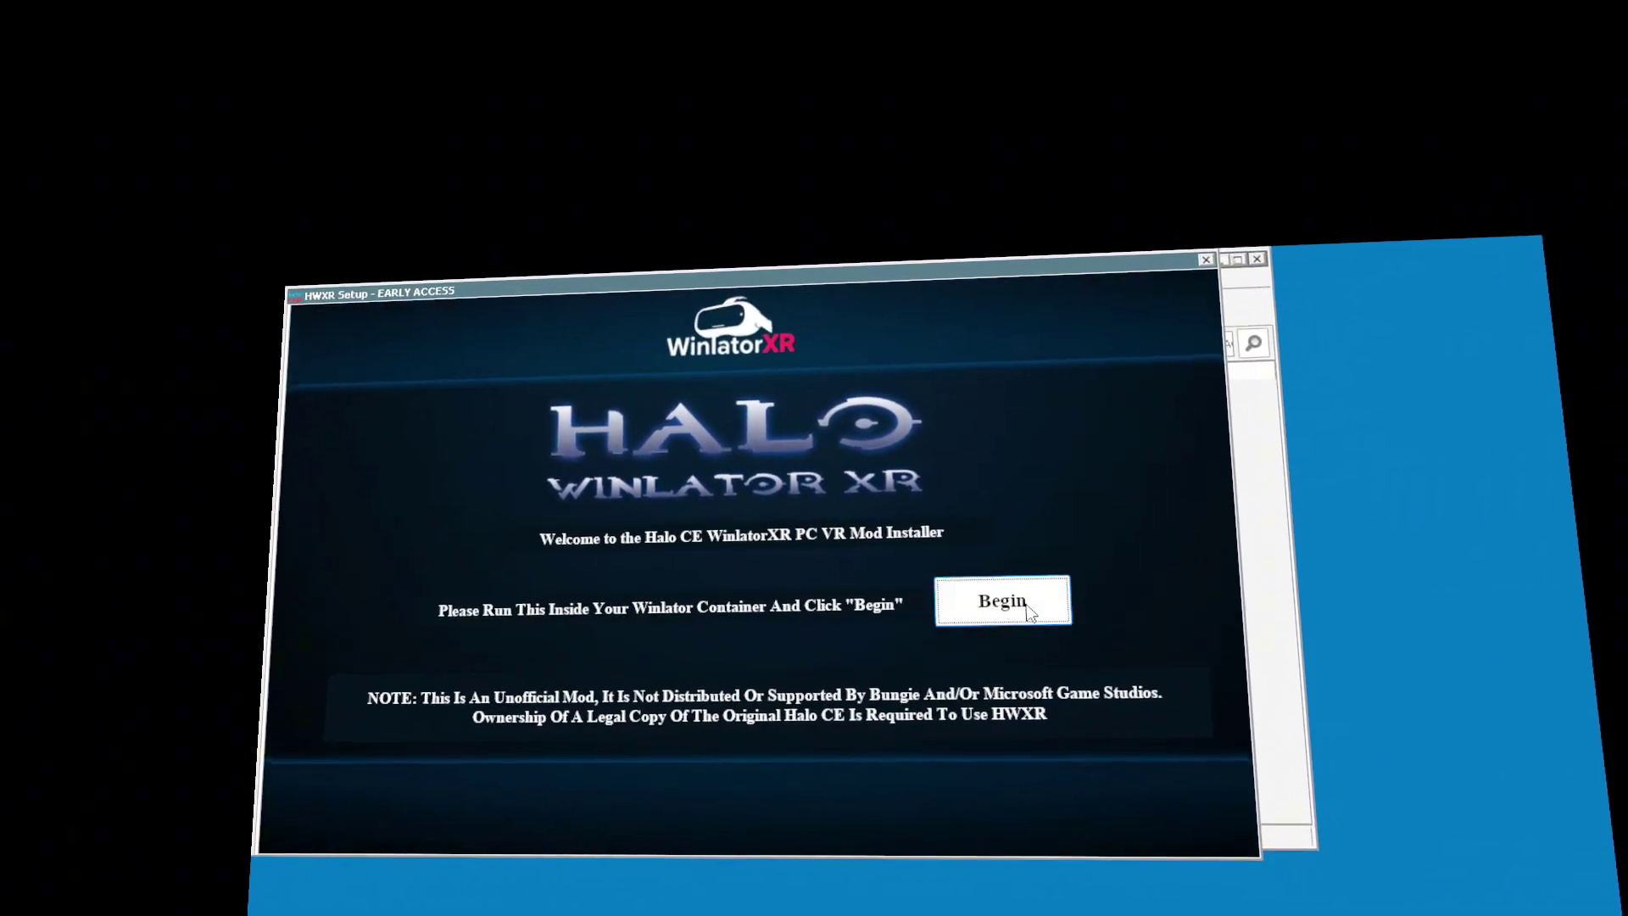
# Begin the HWXR setup with the Mod Retail option and agree to the end user license agreements.
pyautogui.click(1028, 607)
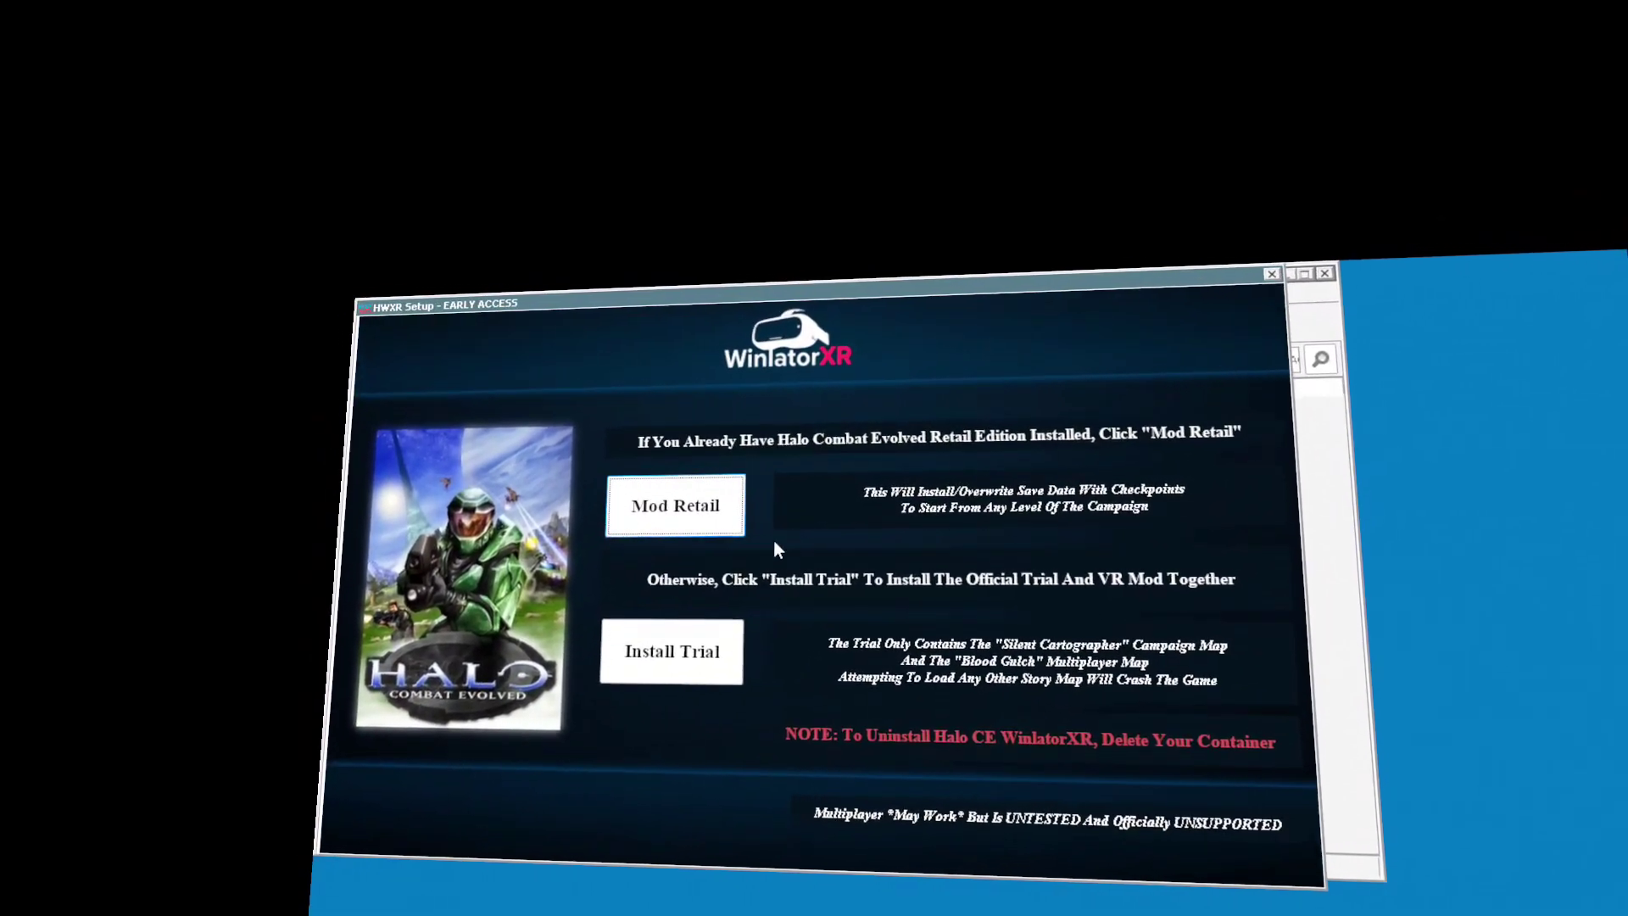
pyautogui.click(702, 510)
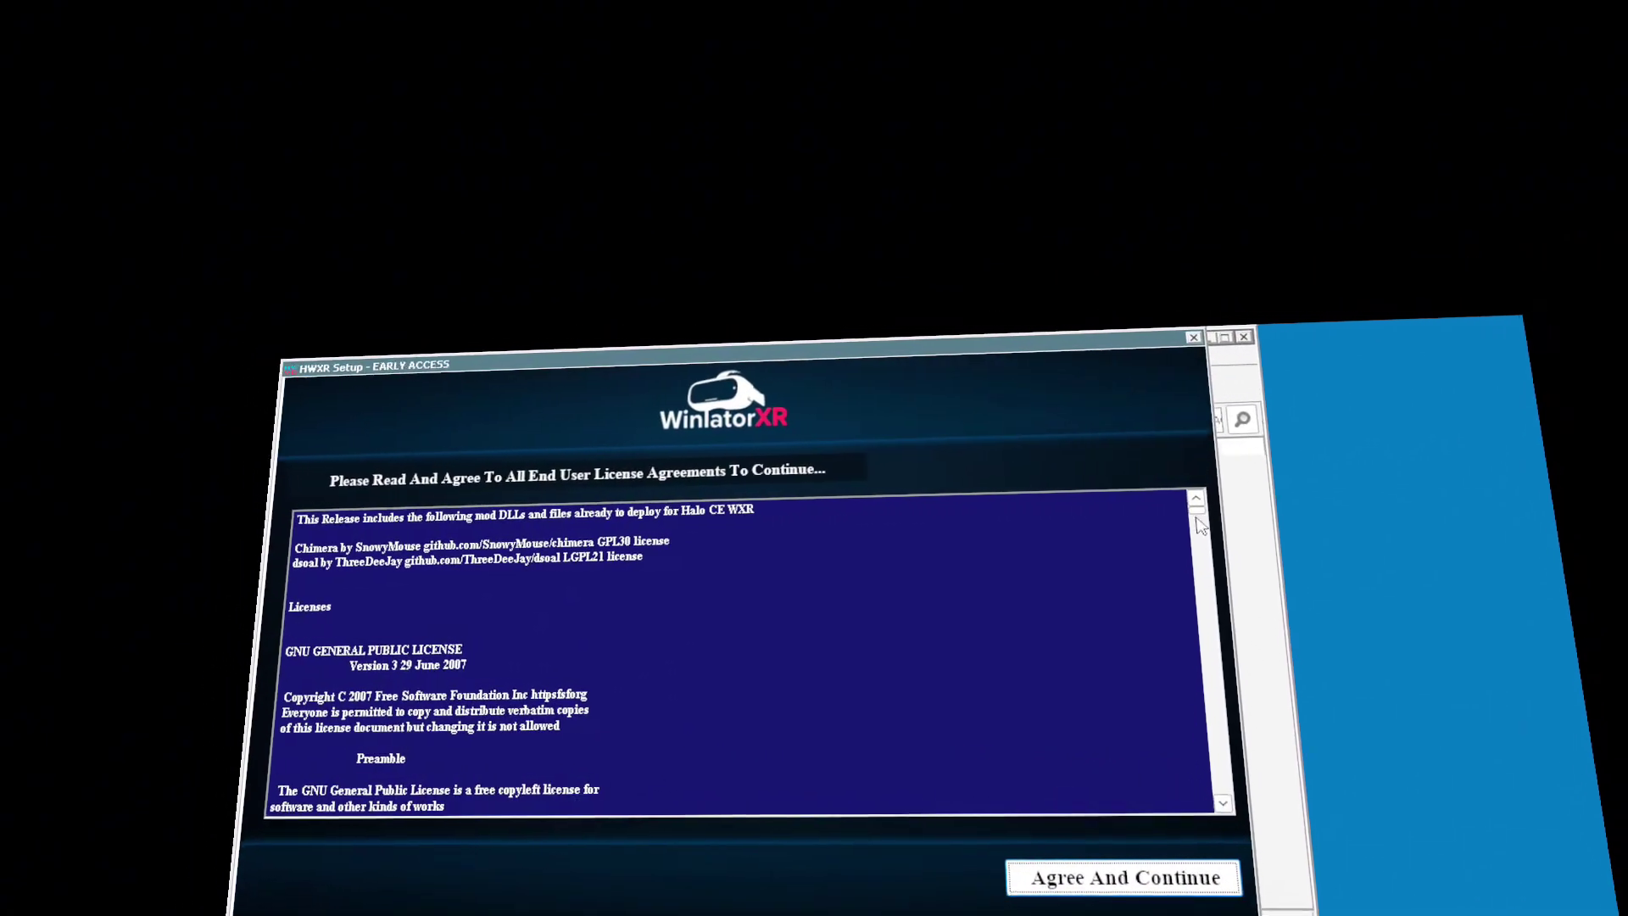
pyautogui.scroll(-10, 1172, 522)
pyautogui.scroll(10, 1173, 522)
pyautogui.click(1093, 873)
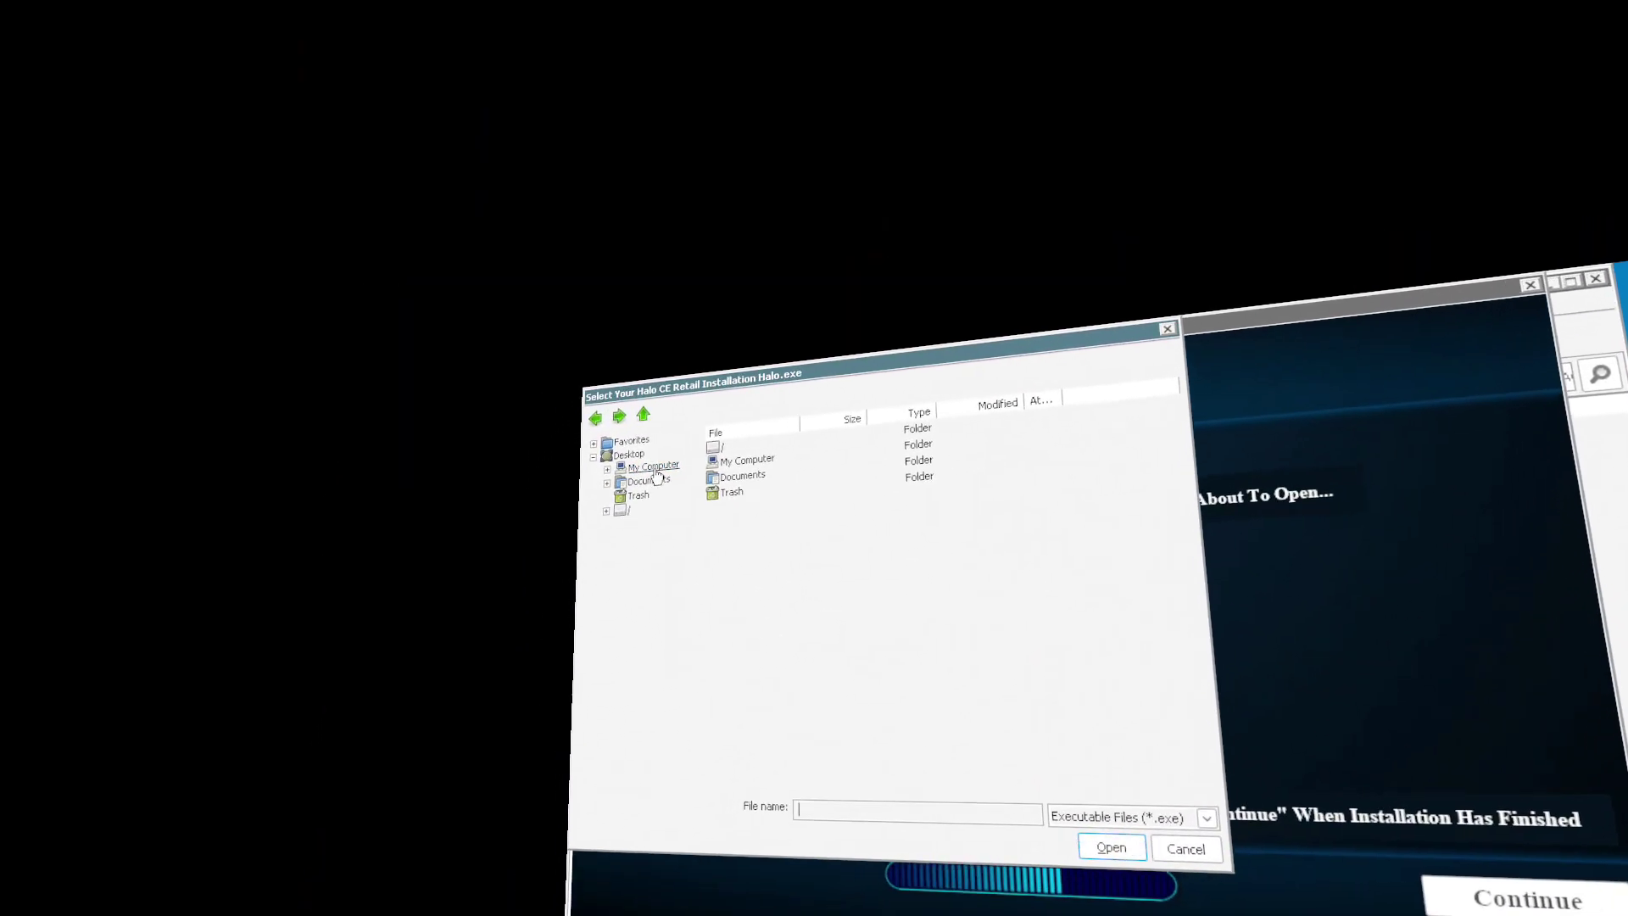
# Select halo.exe in the retail game folder as the Halo CE installation to mod.
pyautogui.click(641, 473)
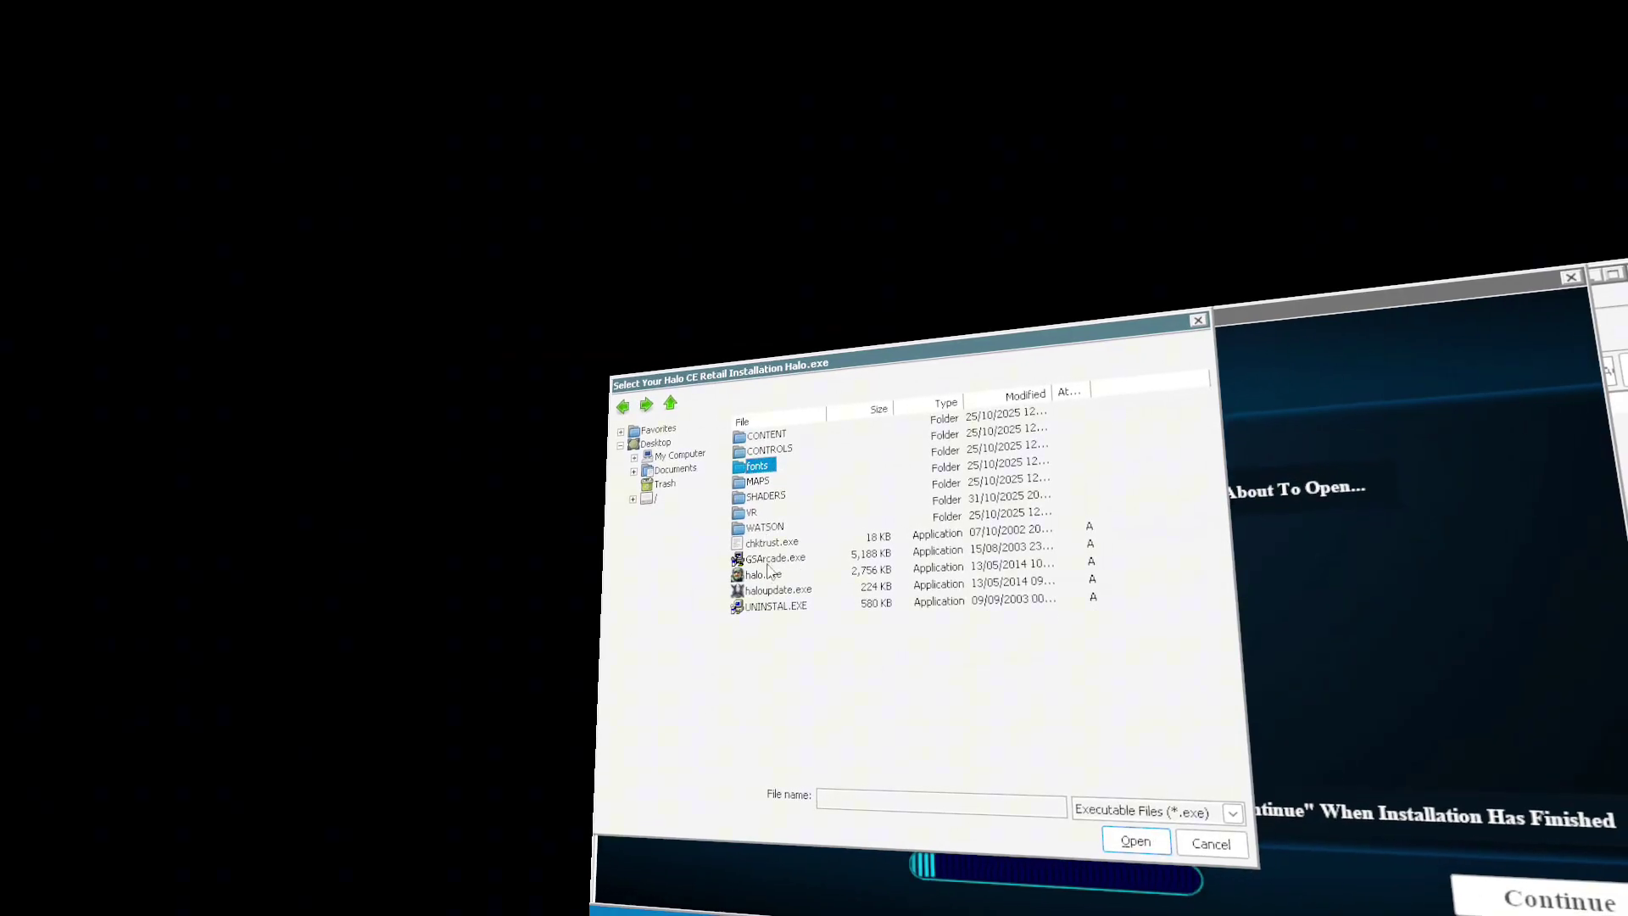
pyautogui.click(763, 579)
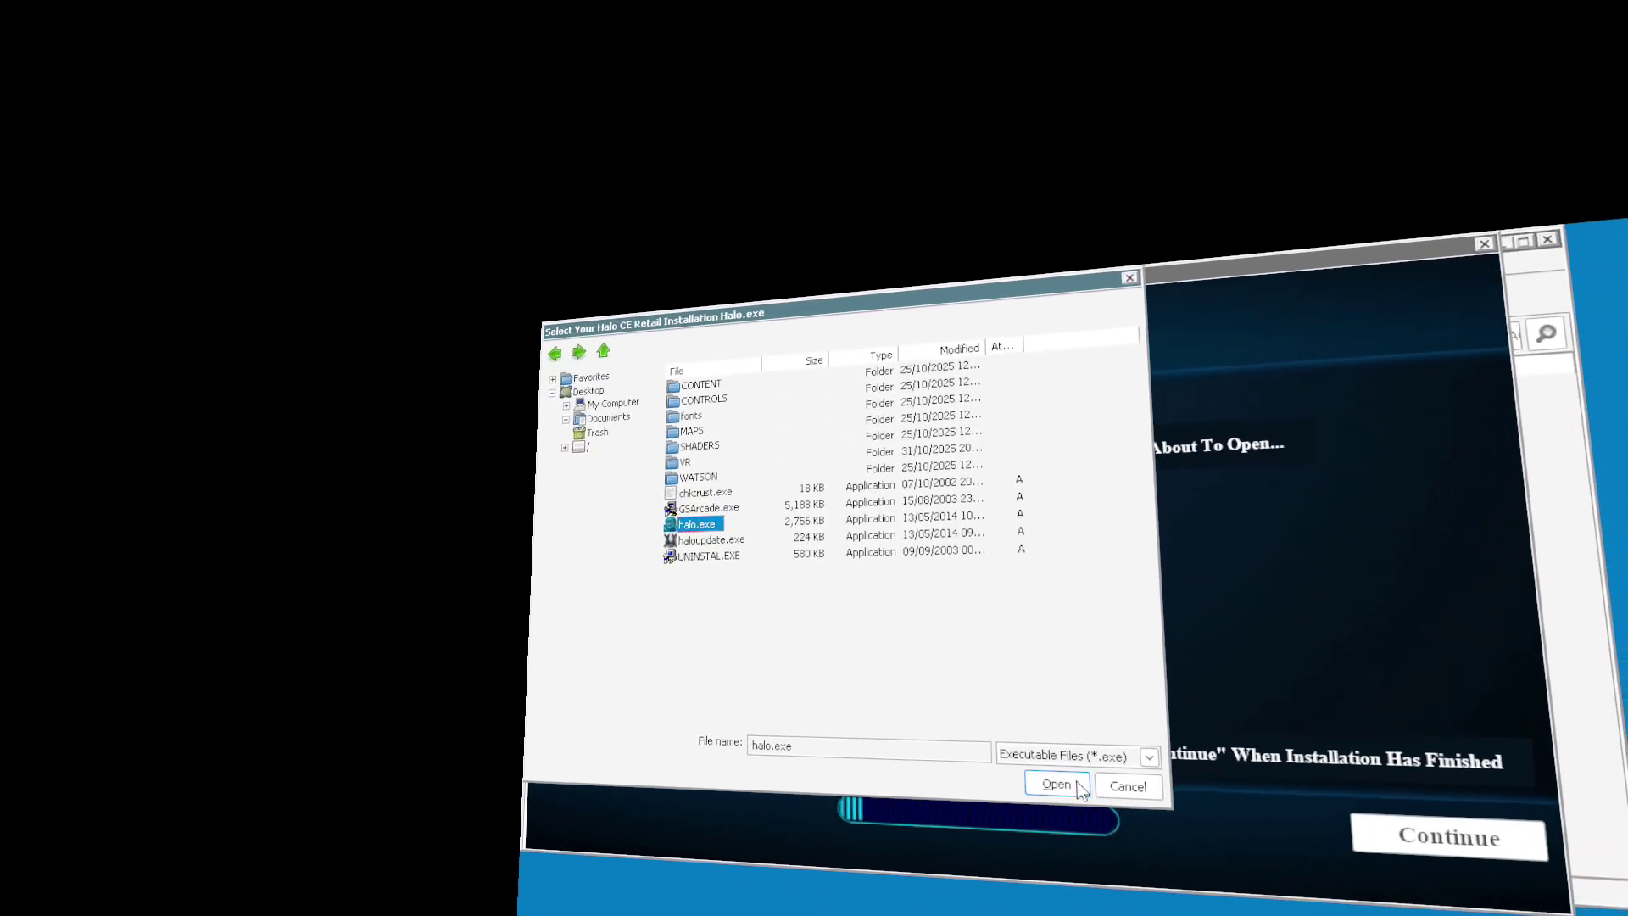
pyautogui.click(1105, 806)
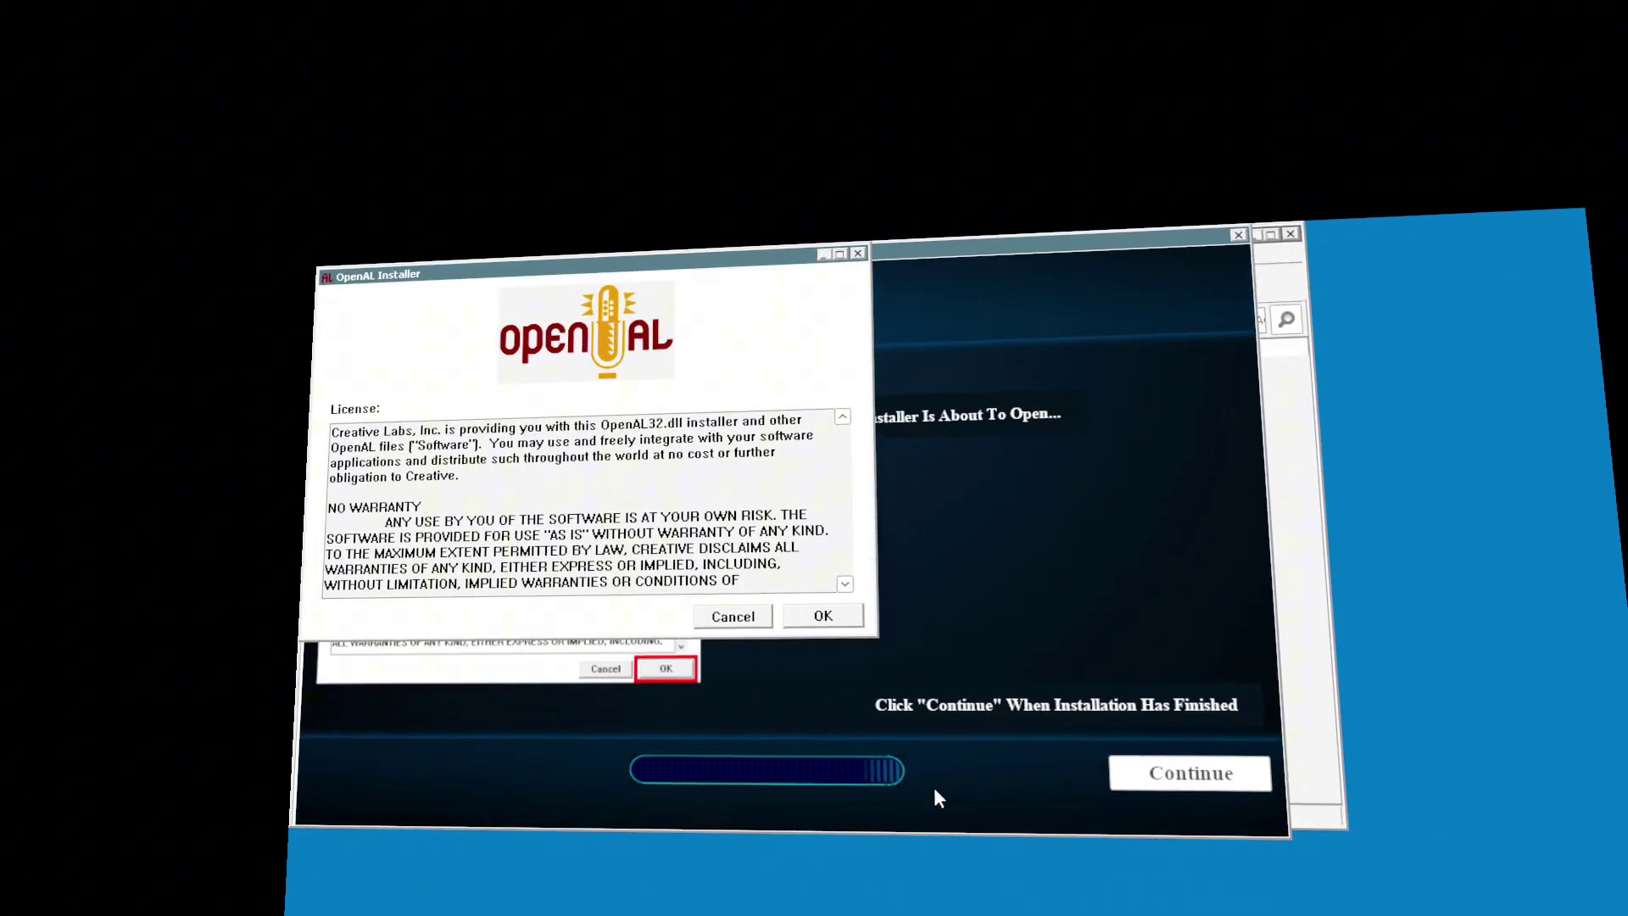
# Install OpenAL and the Visual C++ Redistributable as part of the HWXR setup.
pyautogui.click(869, 626)
pyautogui.click(977, 607)
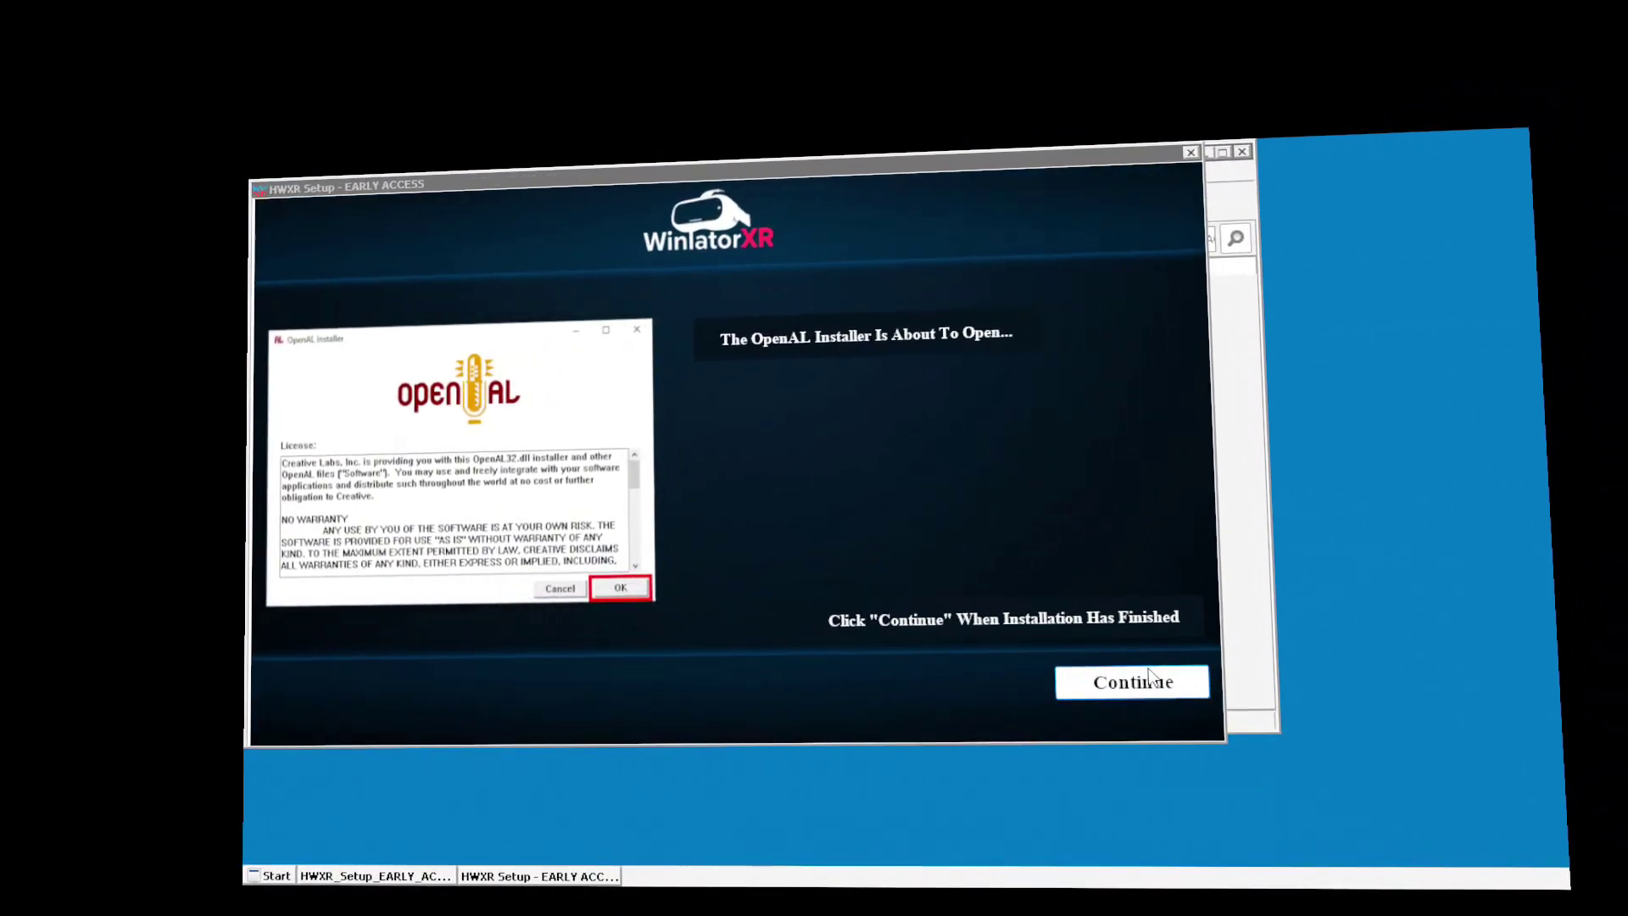
pyautogui.click(1170, 678)
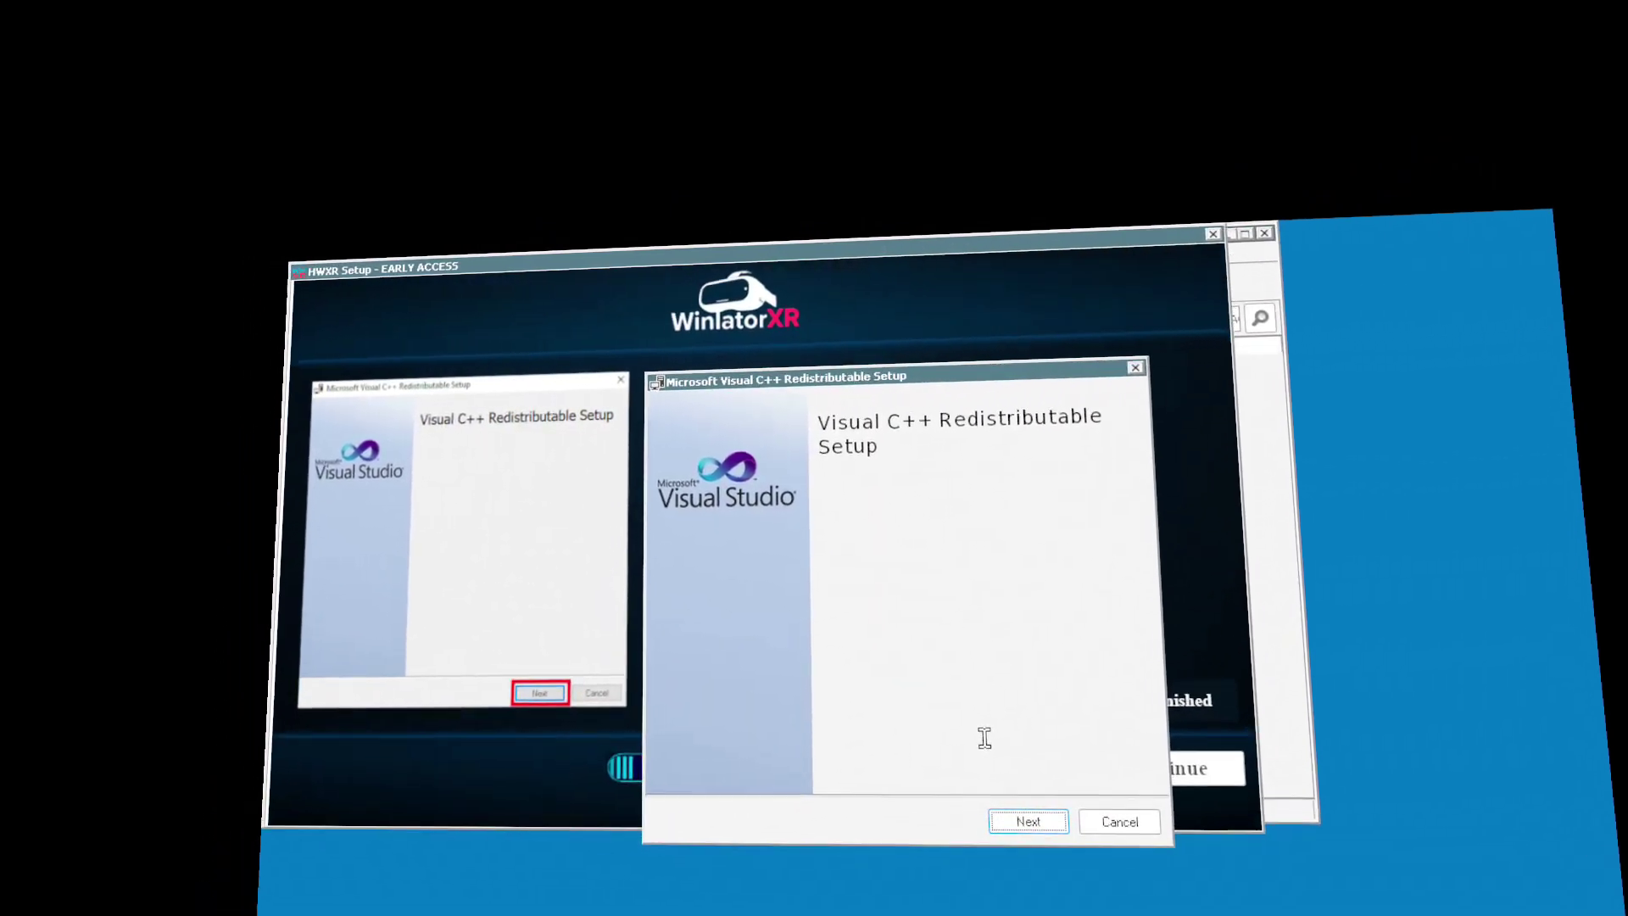
pyautogui.click(1028, 800)
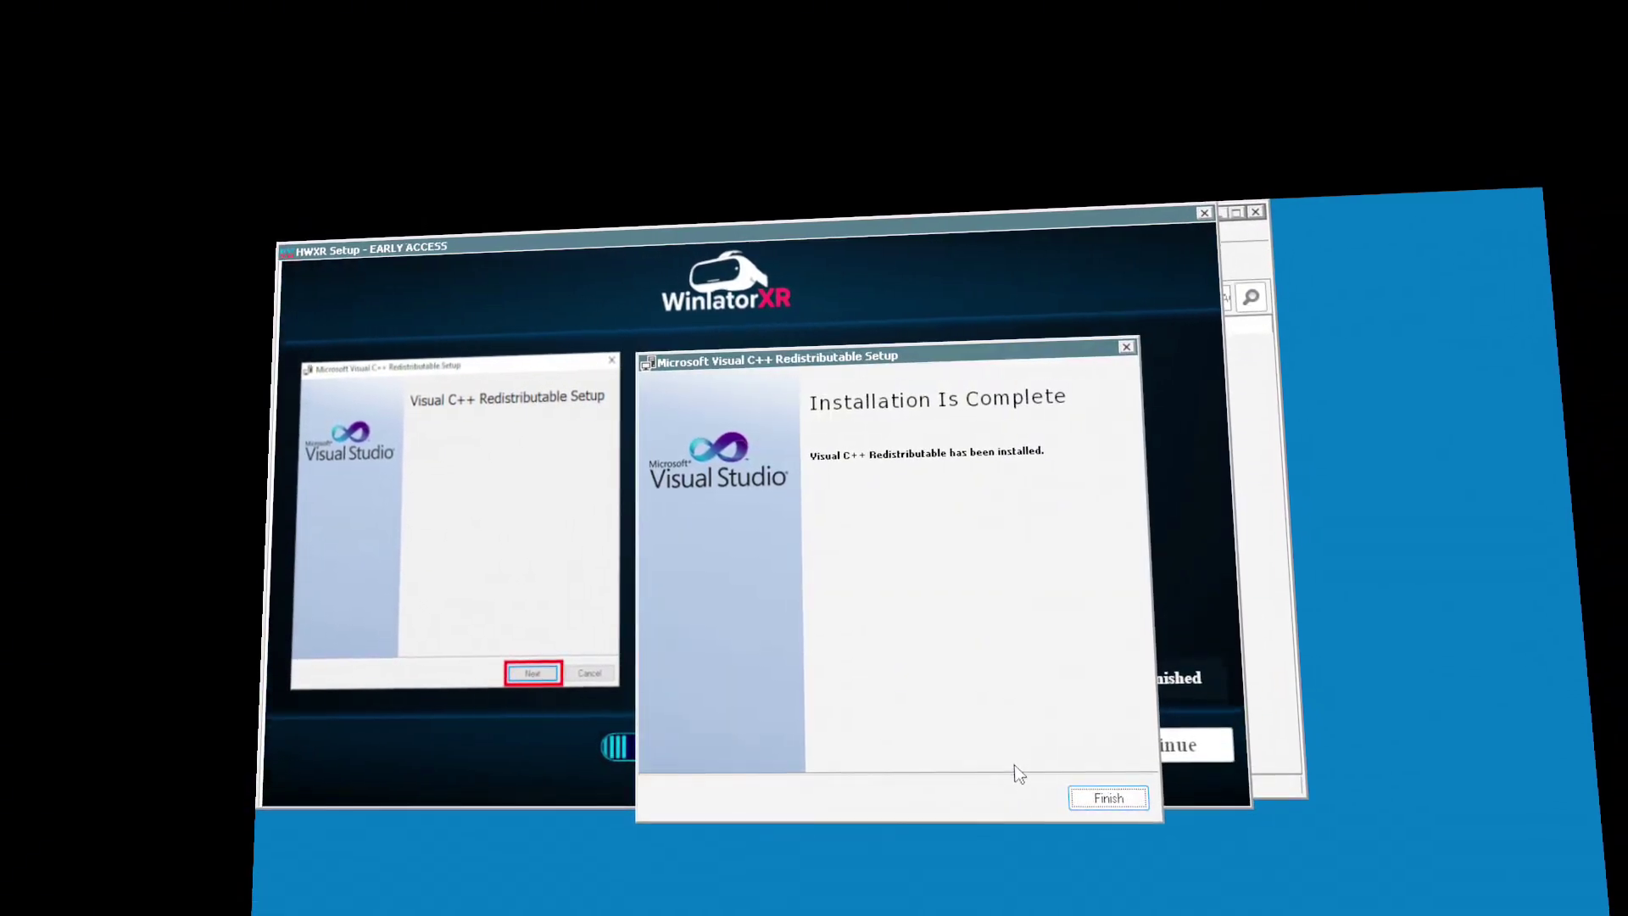
pyautogui.click(1102, 797)
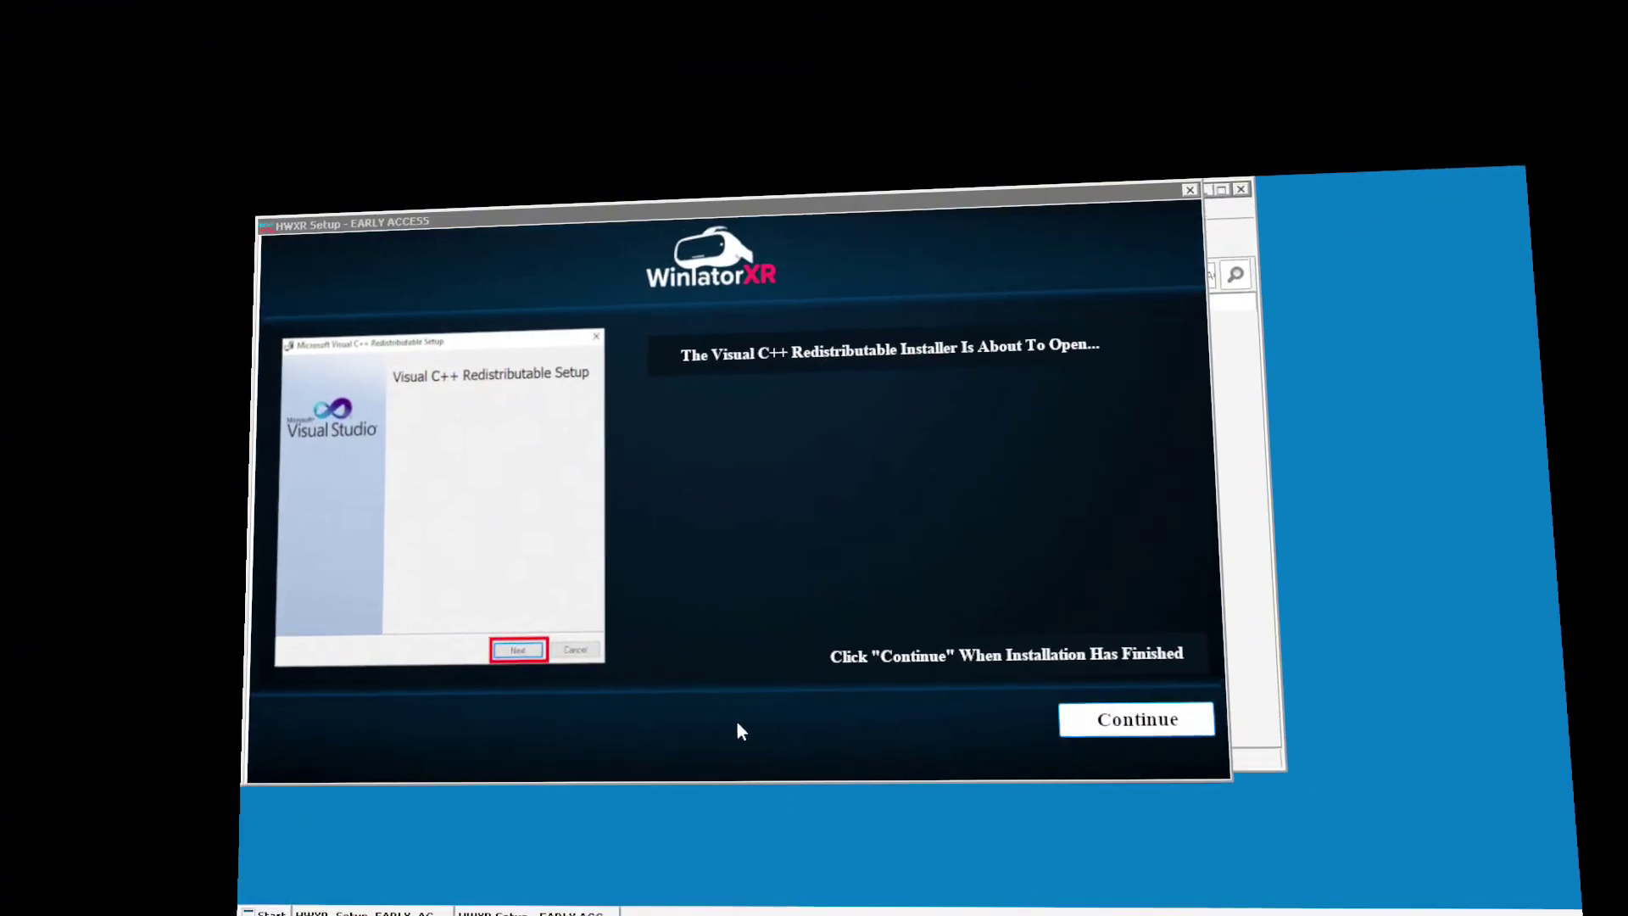
# Finish the redistributable stage, accept the retail mod notice, and continue past the controller layout and shortcut settings pages.
pyautogui.click(1133, 727)
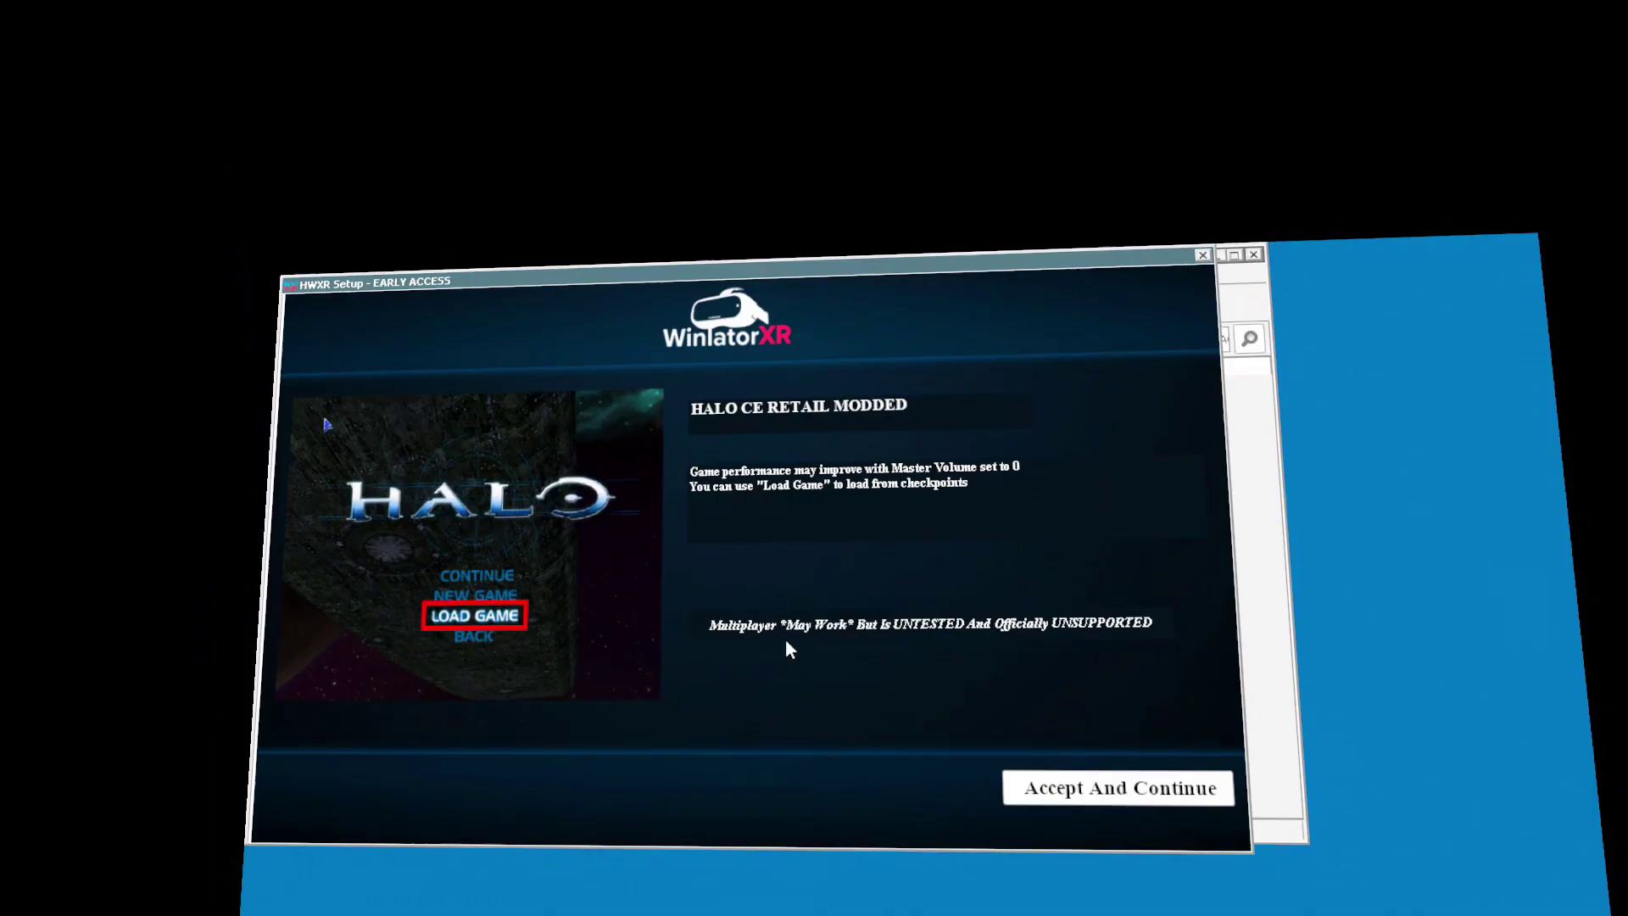
pyautogui.click(1101, 775)
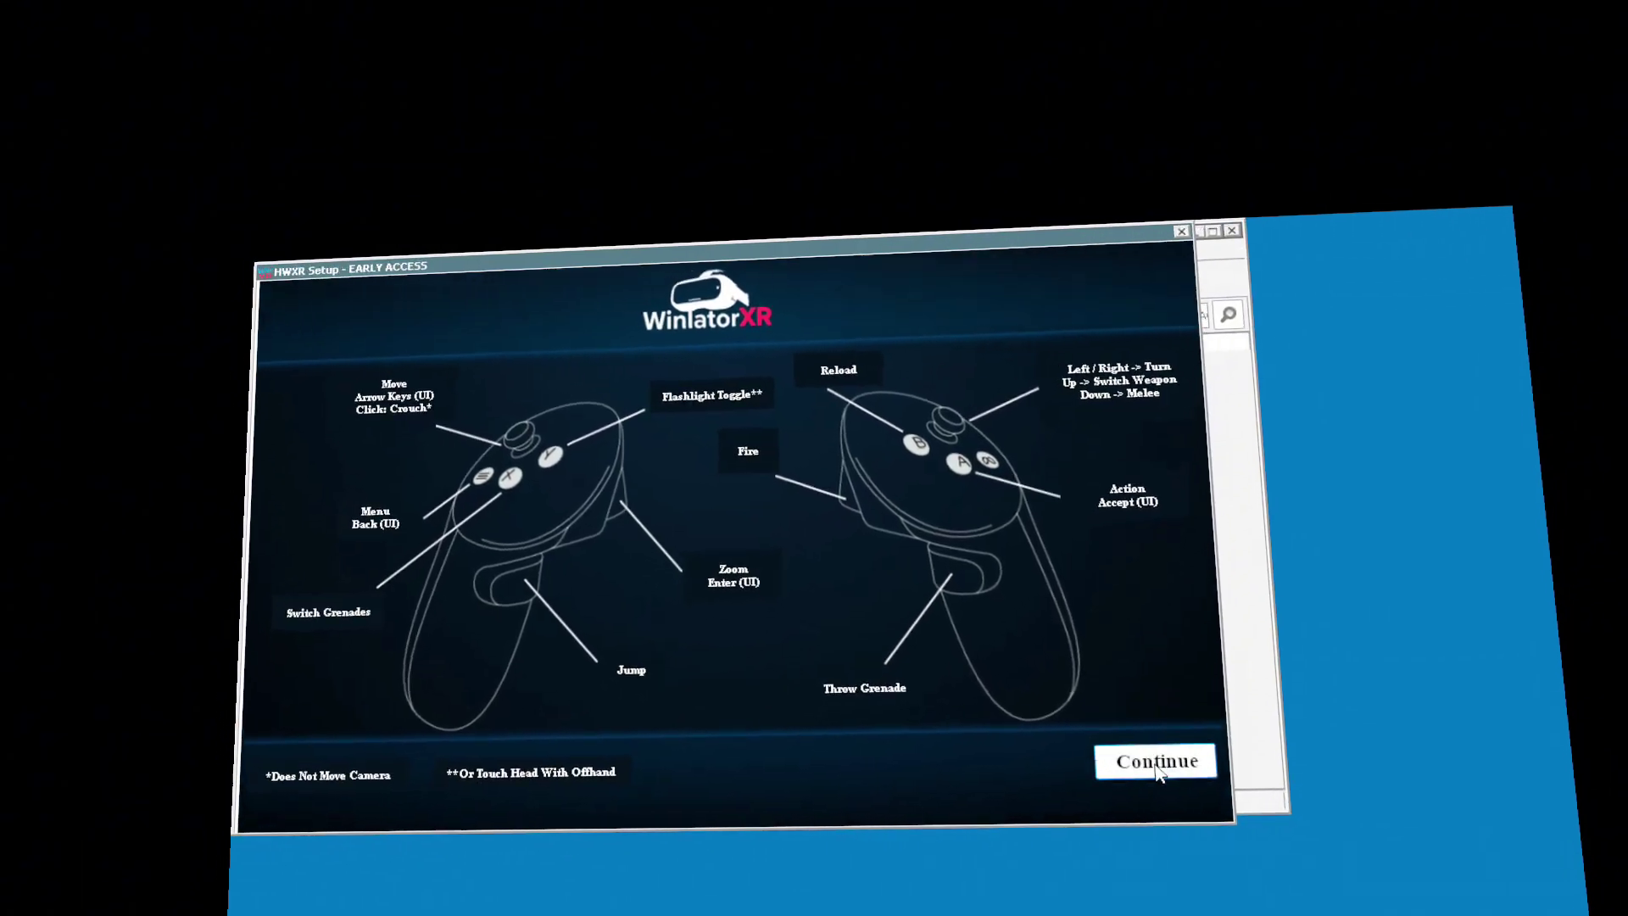
pyautogui.click(1158, 768)
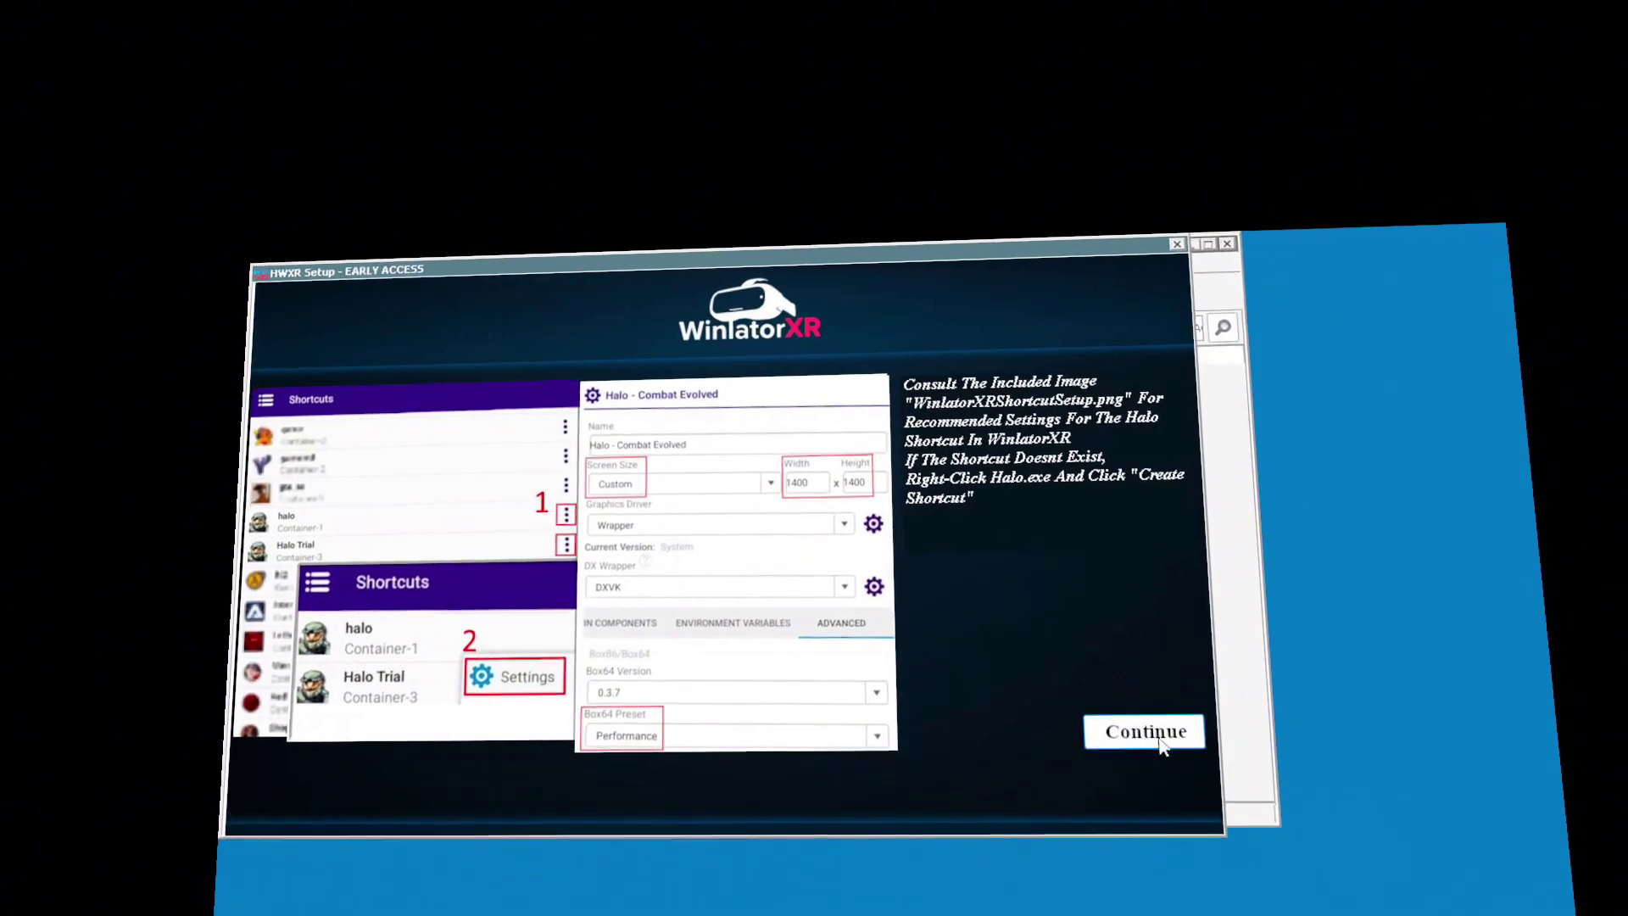
pyautogui.click(1153, 741)
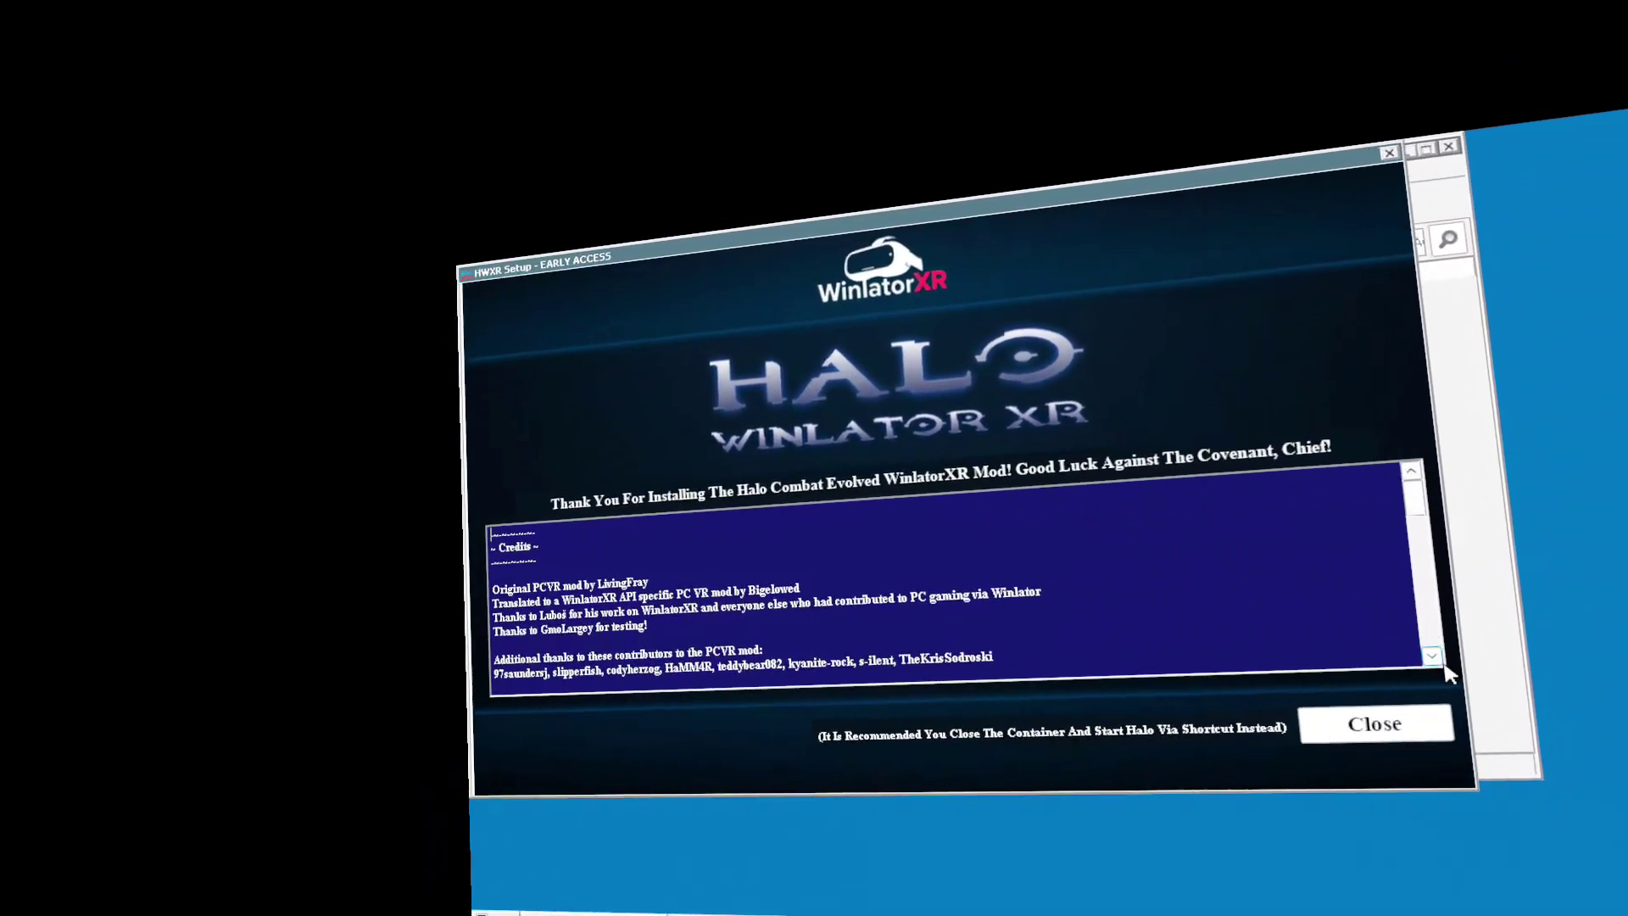
# Read the credits and troubleshooting notes through to the recommended shortcut configuration, and close the HWXR setup.
pyautogui.click(1401, 669)
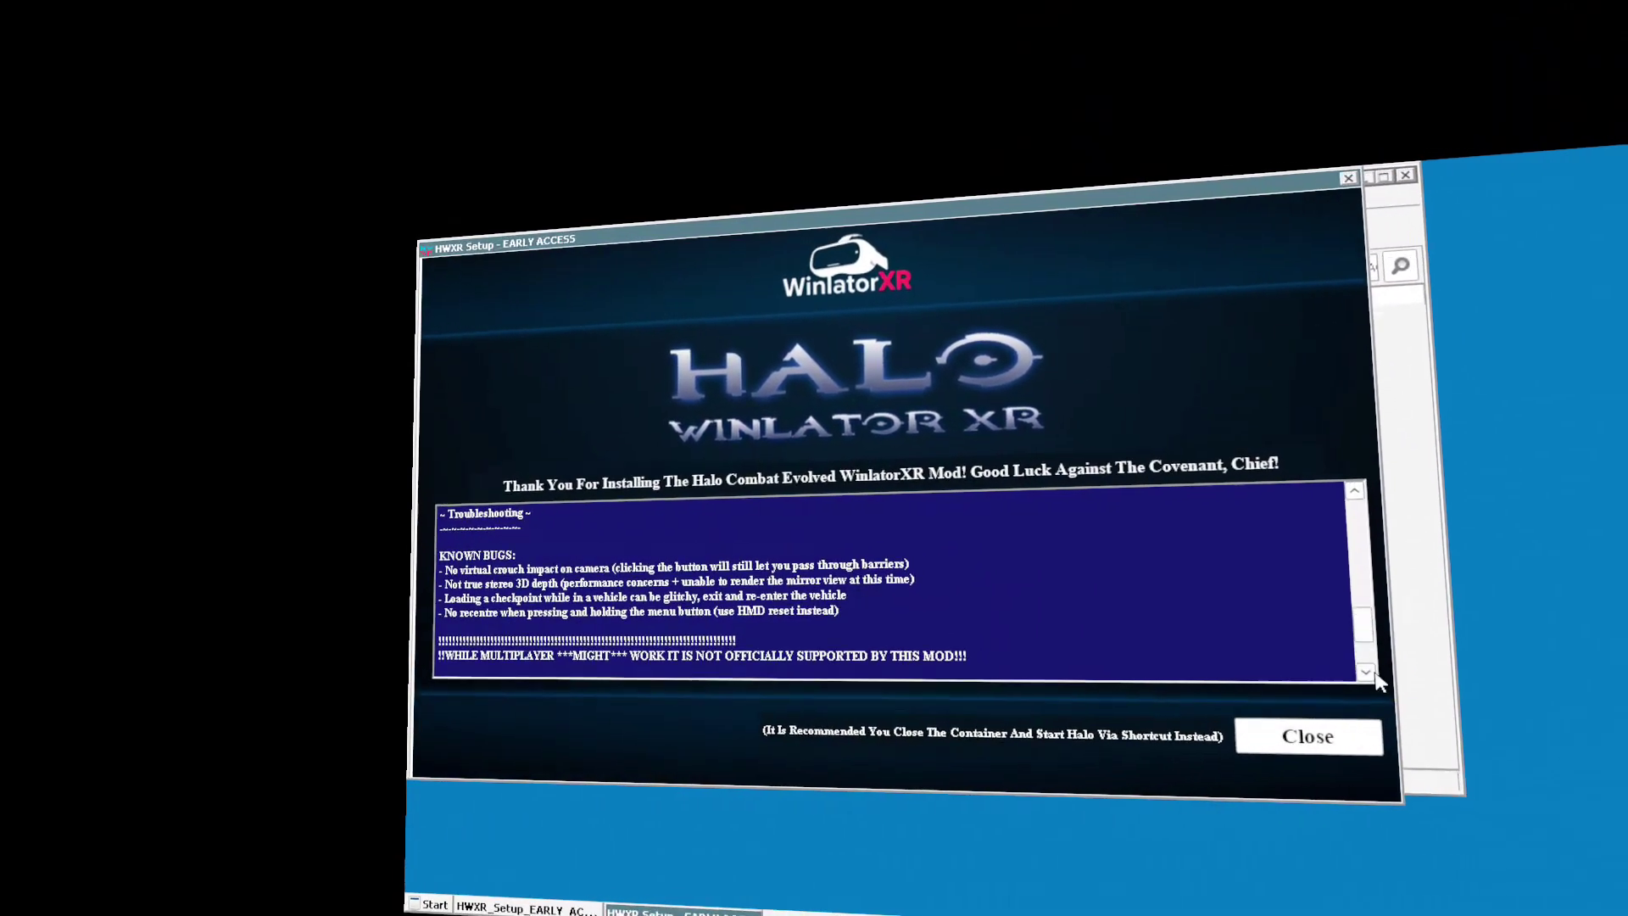
pyautogui.scroll(-2, 1373, 677)
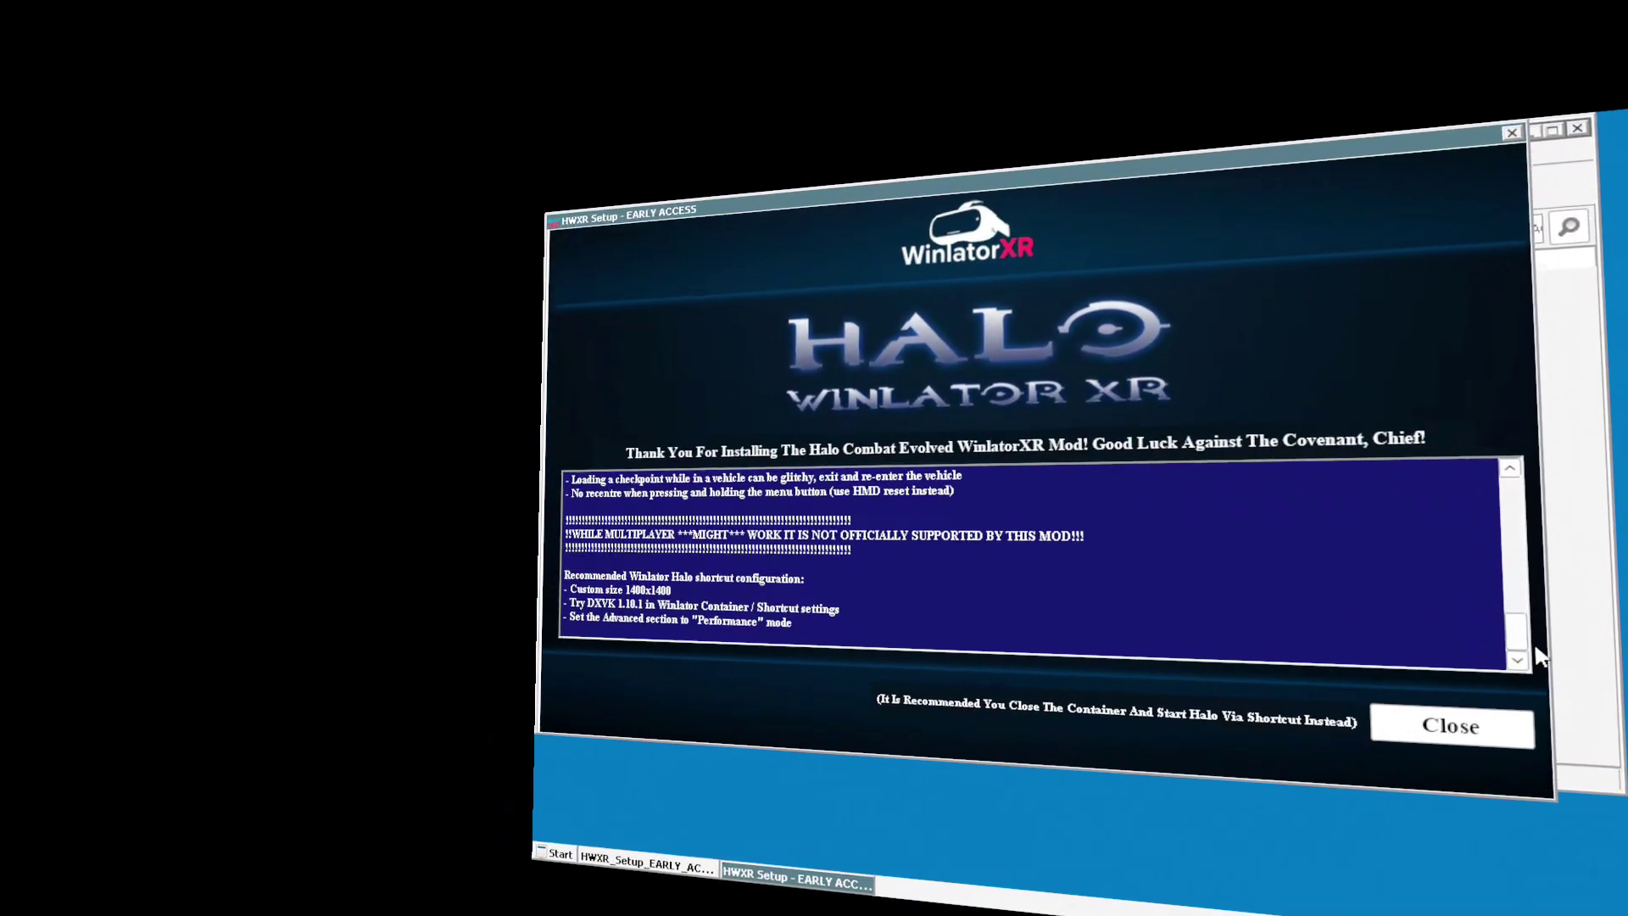
pyautogui.click(1451, 725)
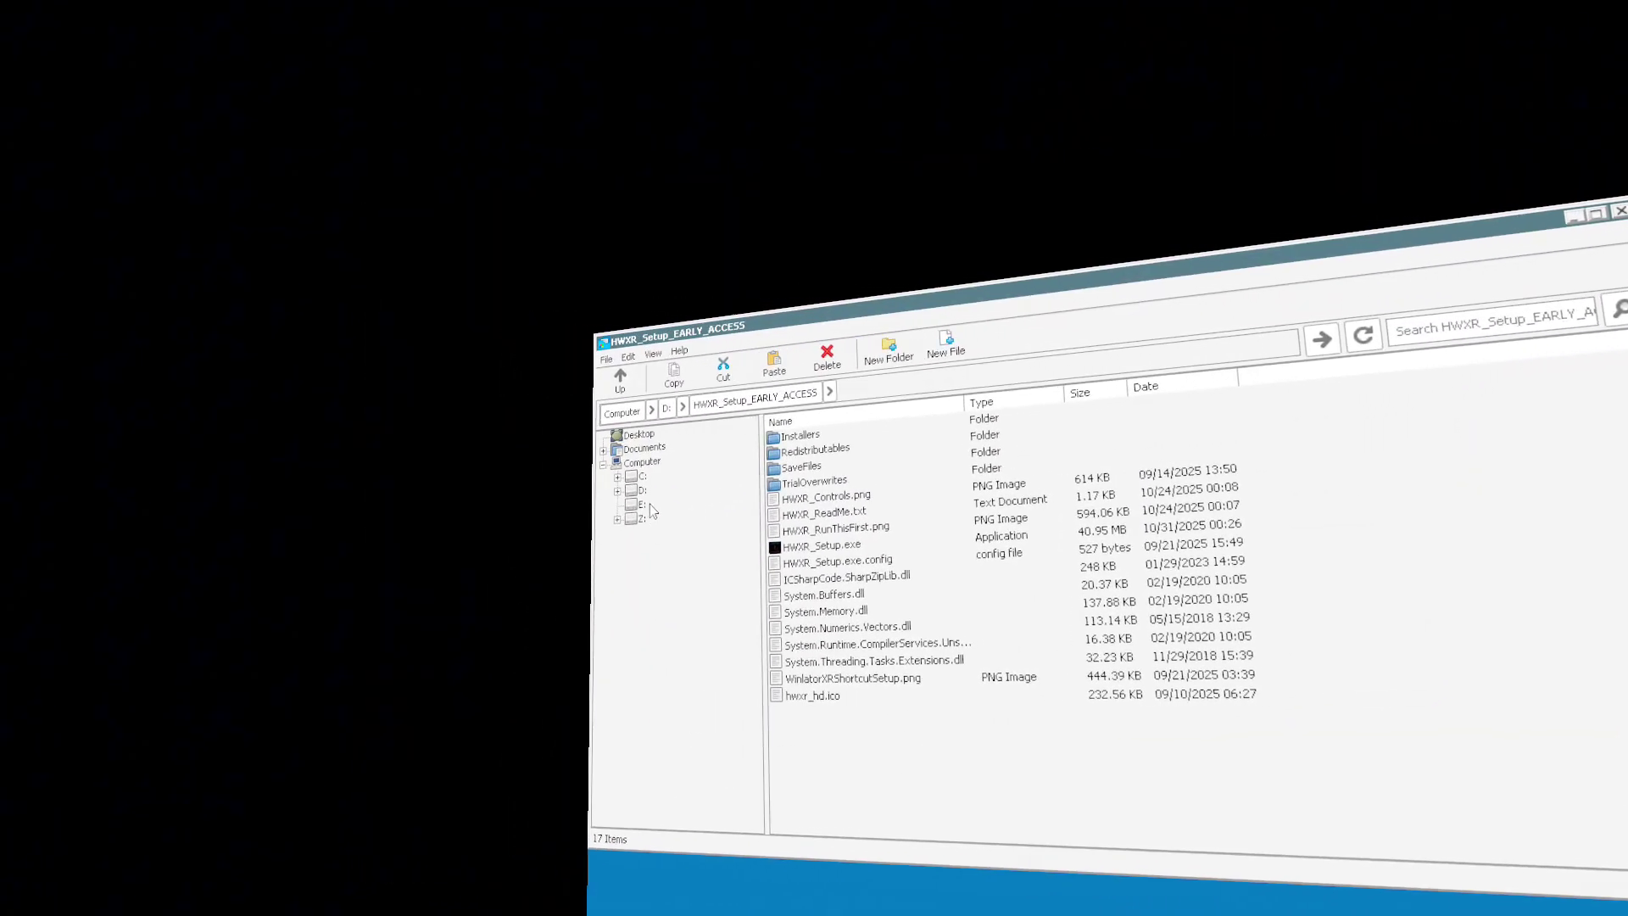
# Create a shortcut for halo.exe in the Halo folder on drive D:.
pyautogui.click(645, 492)
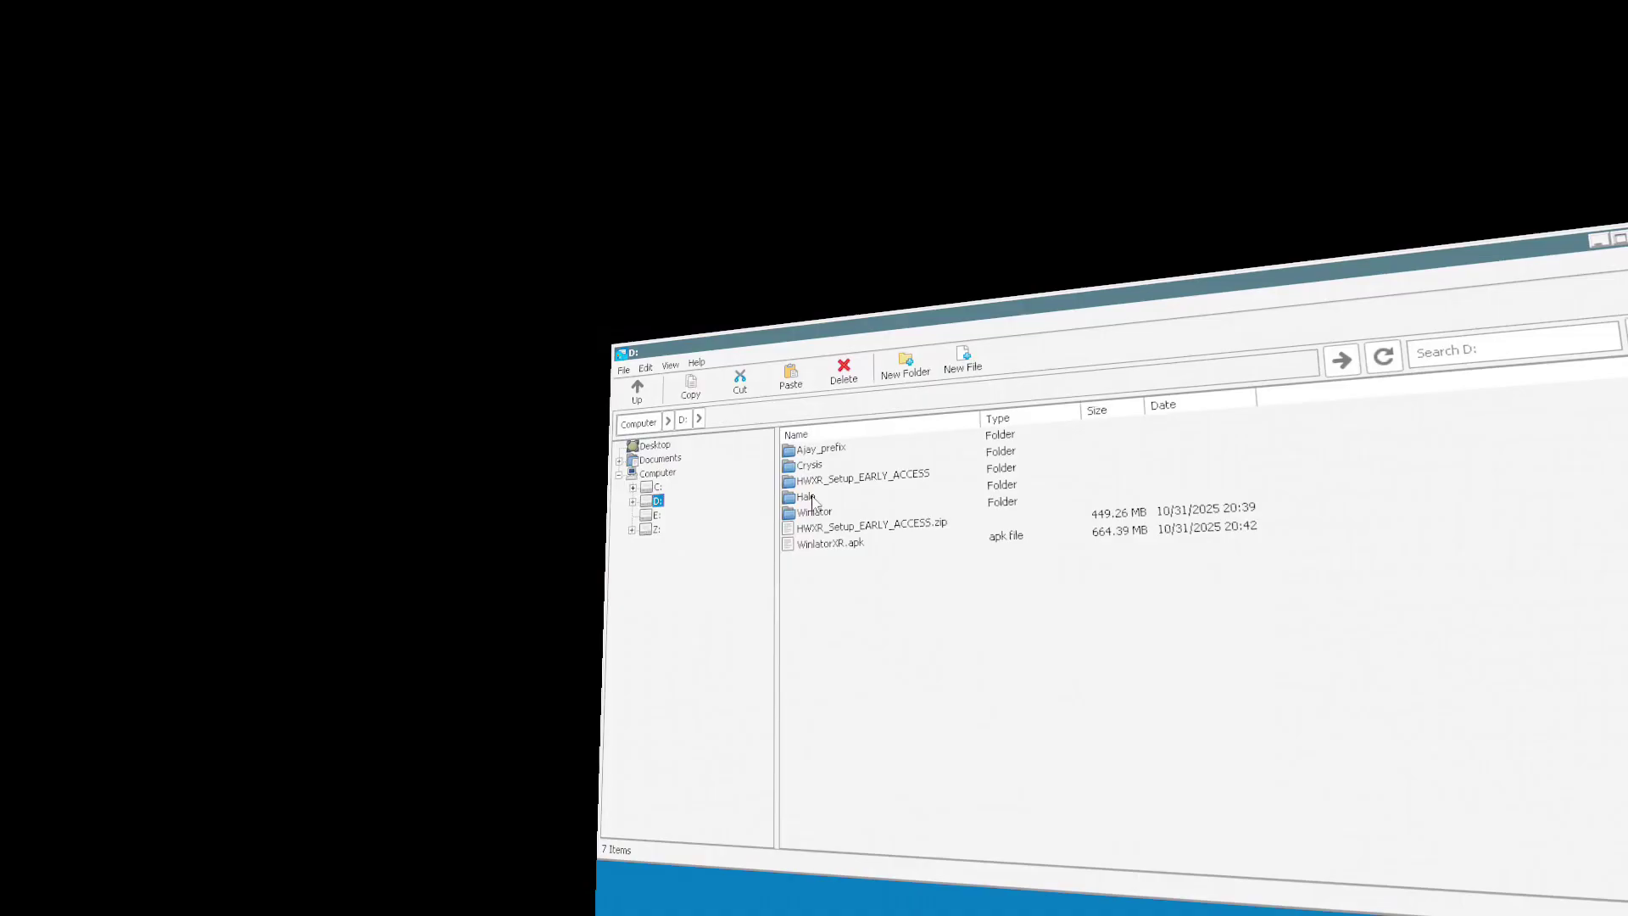
pyautogui.click(805, 496)
pyautogui.doubleClick(804, 494)
pyautogui.scroll(-6, 837, 585)
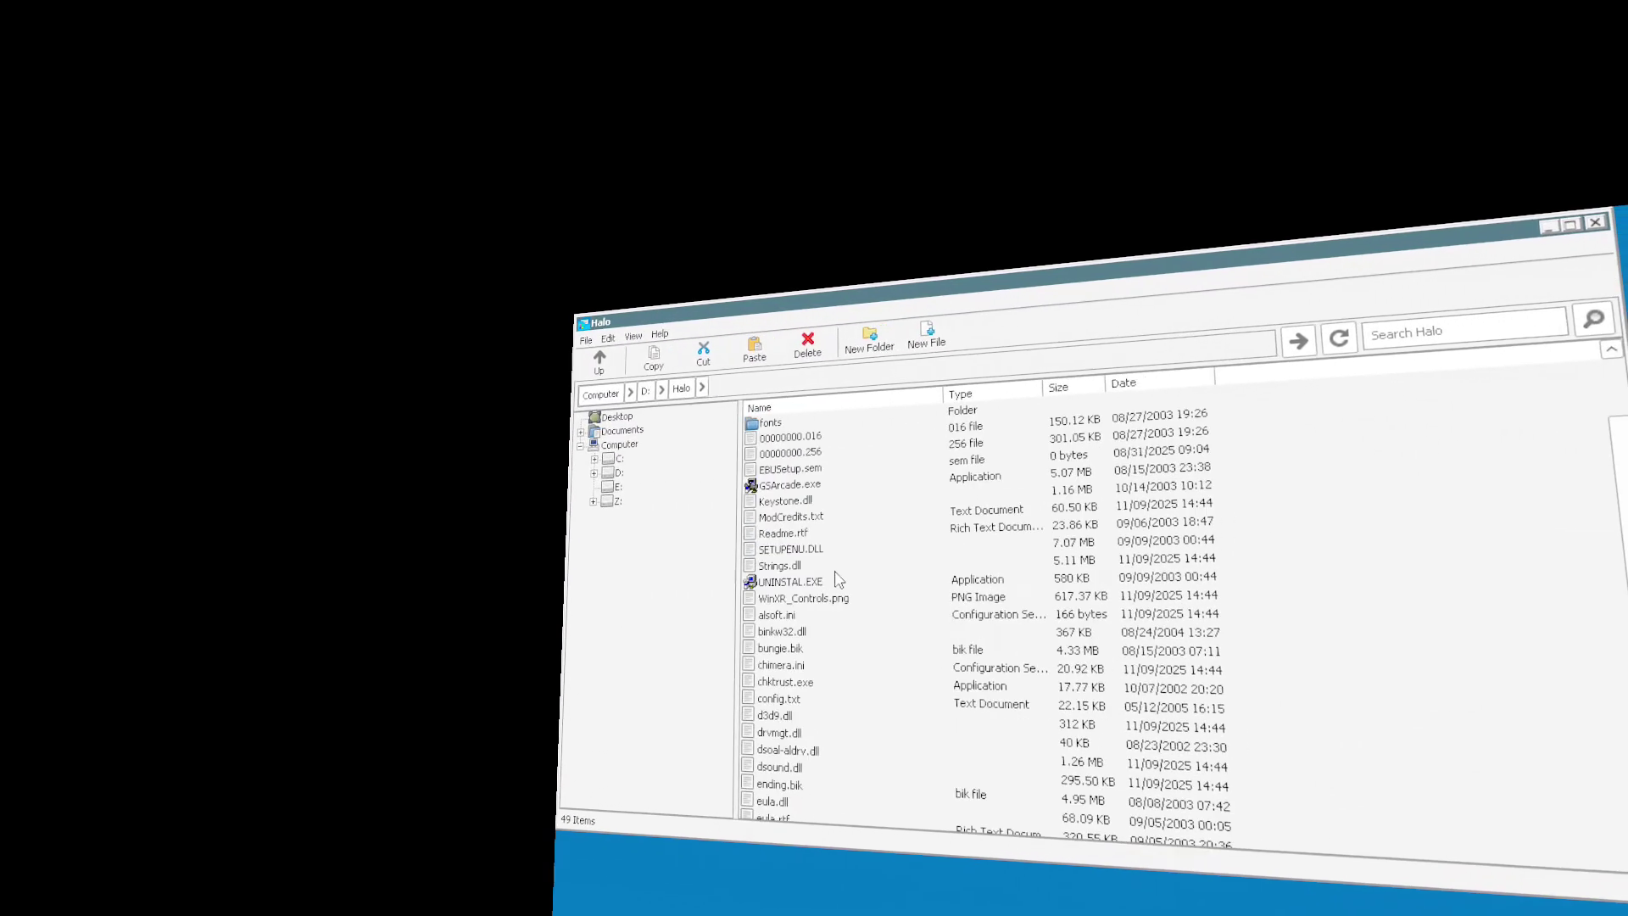
pyautogui.scroll(-1, 745, 553)
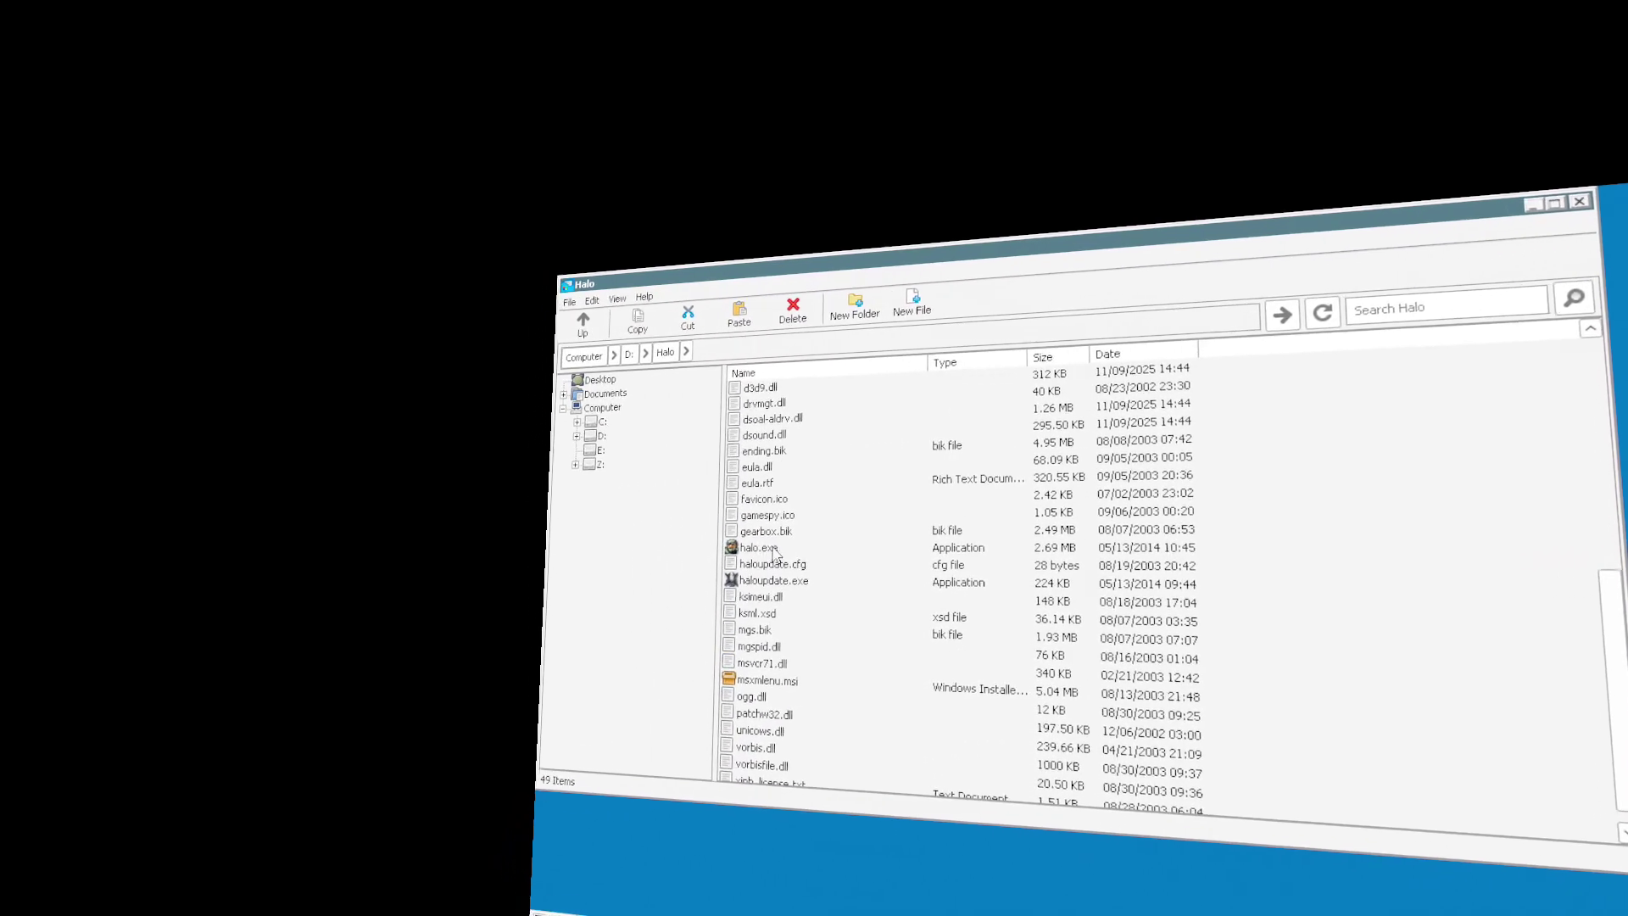
pyautogui.rightClick(760, 553)
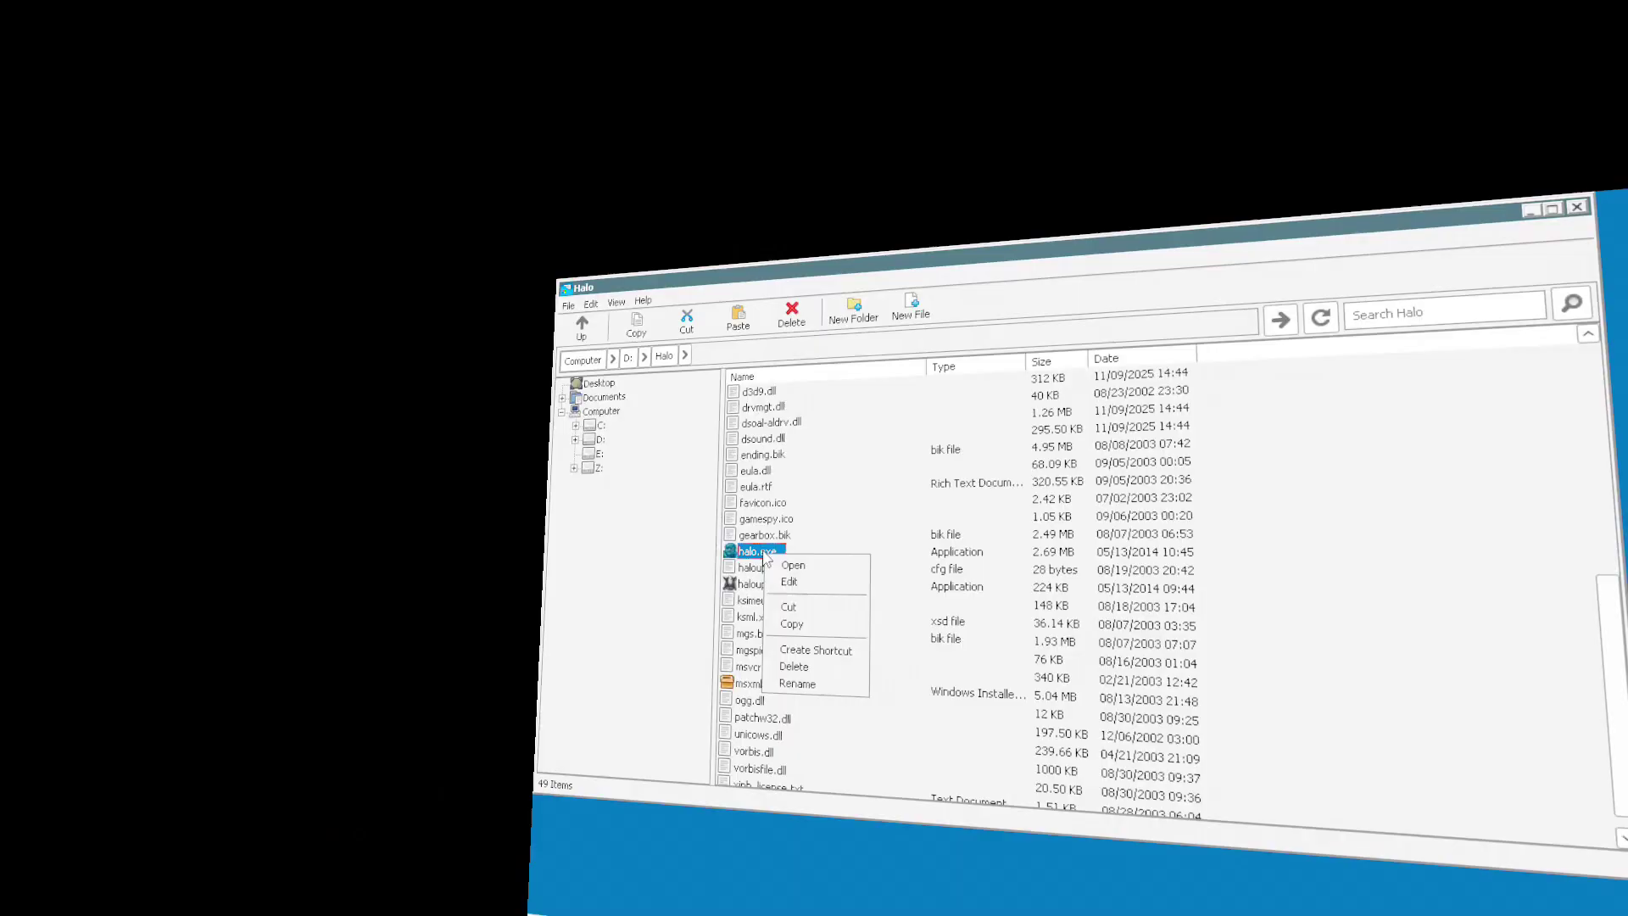
pyautogui.click(818, 641)
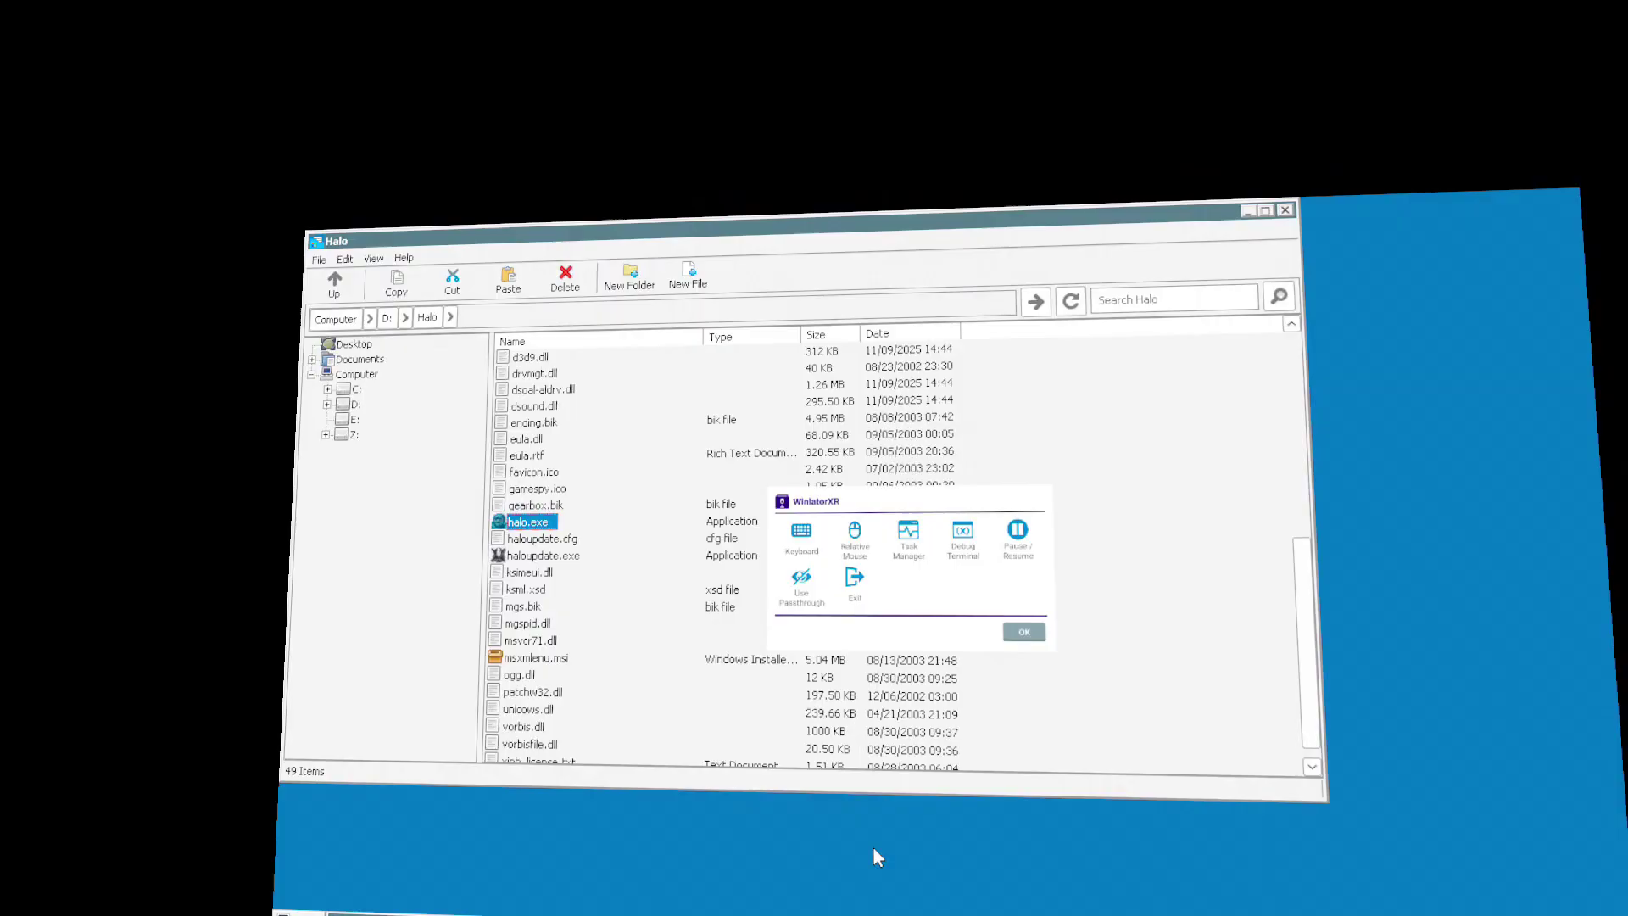
# Exit the running container through the WinlatorXR overlay.
pyautogui.press('Right')
pyautogui.press('Right')
pyautogui.press('Down')
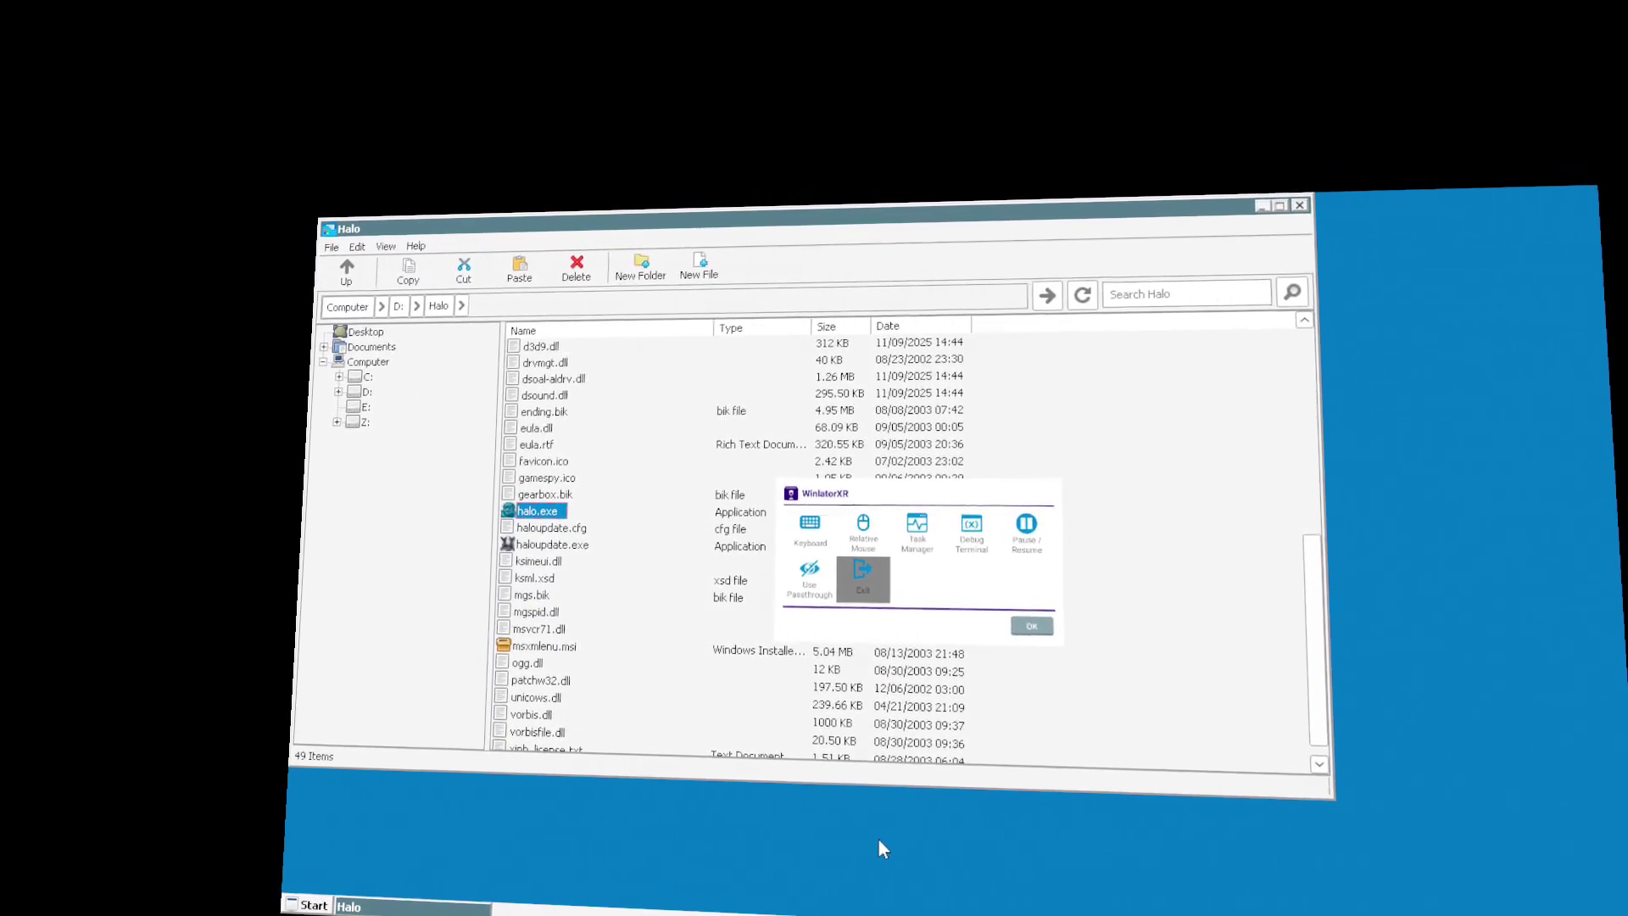
pyautogui.press('Return')
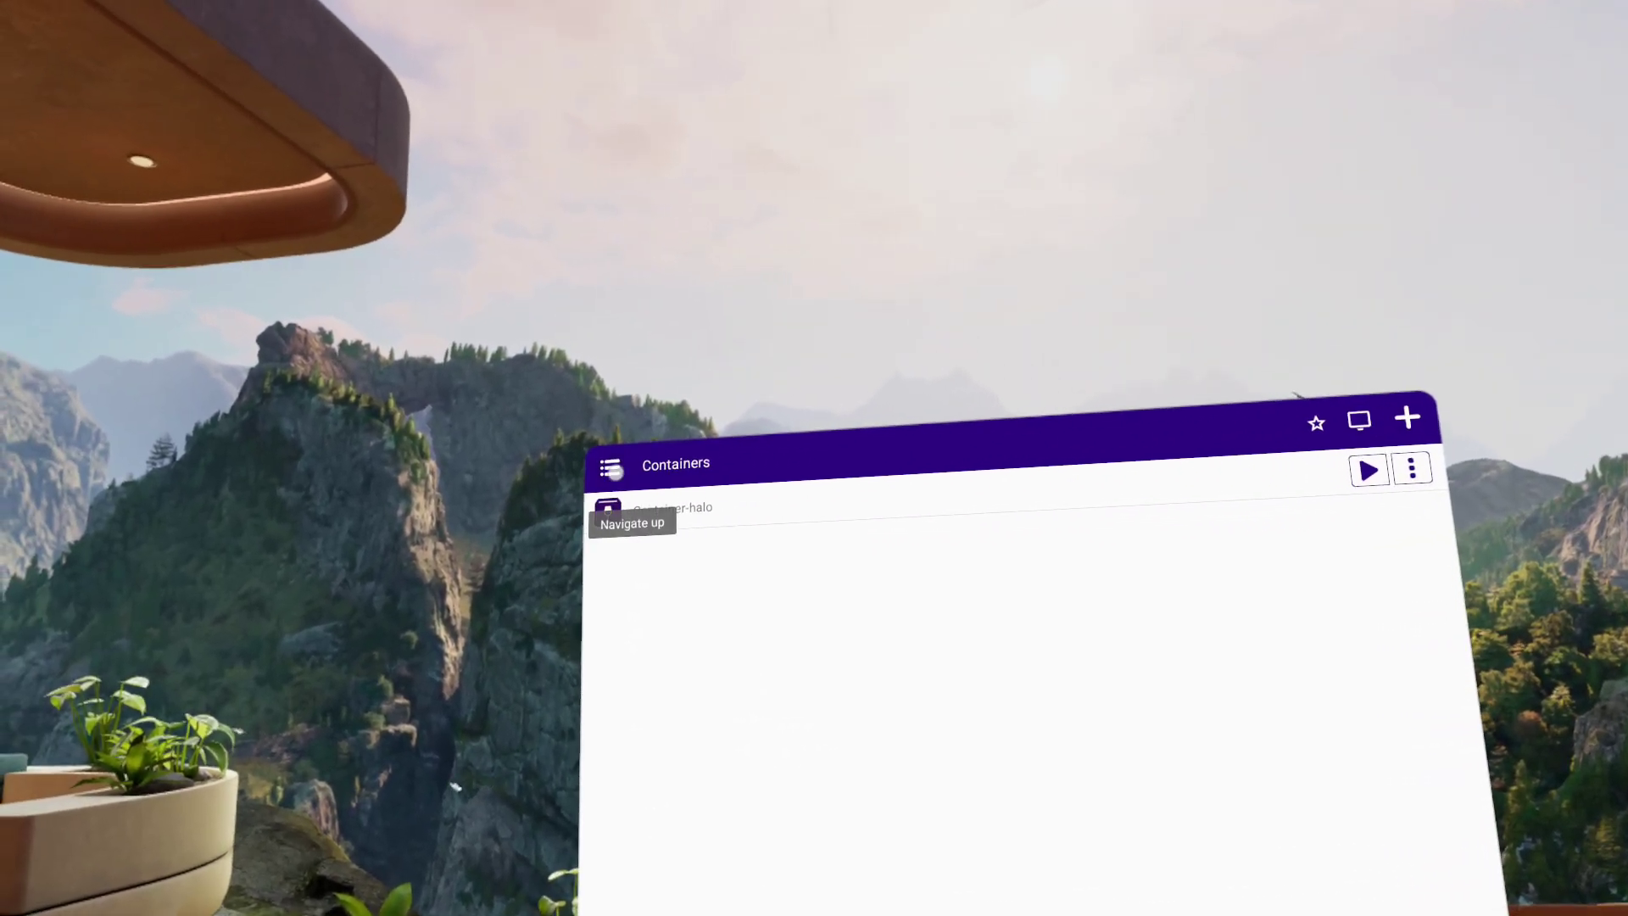
# Configure the halo shortcut with a custom screen size of 1400 x 1400 and DXVK version 1.10.1.
pyautogui.click(609, 471)
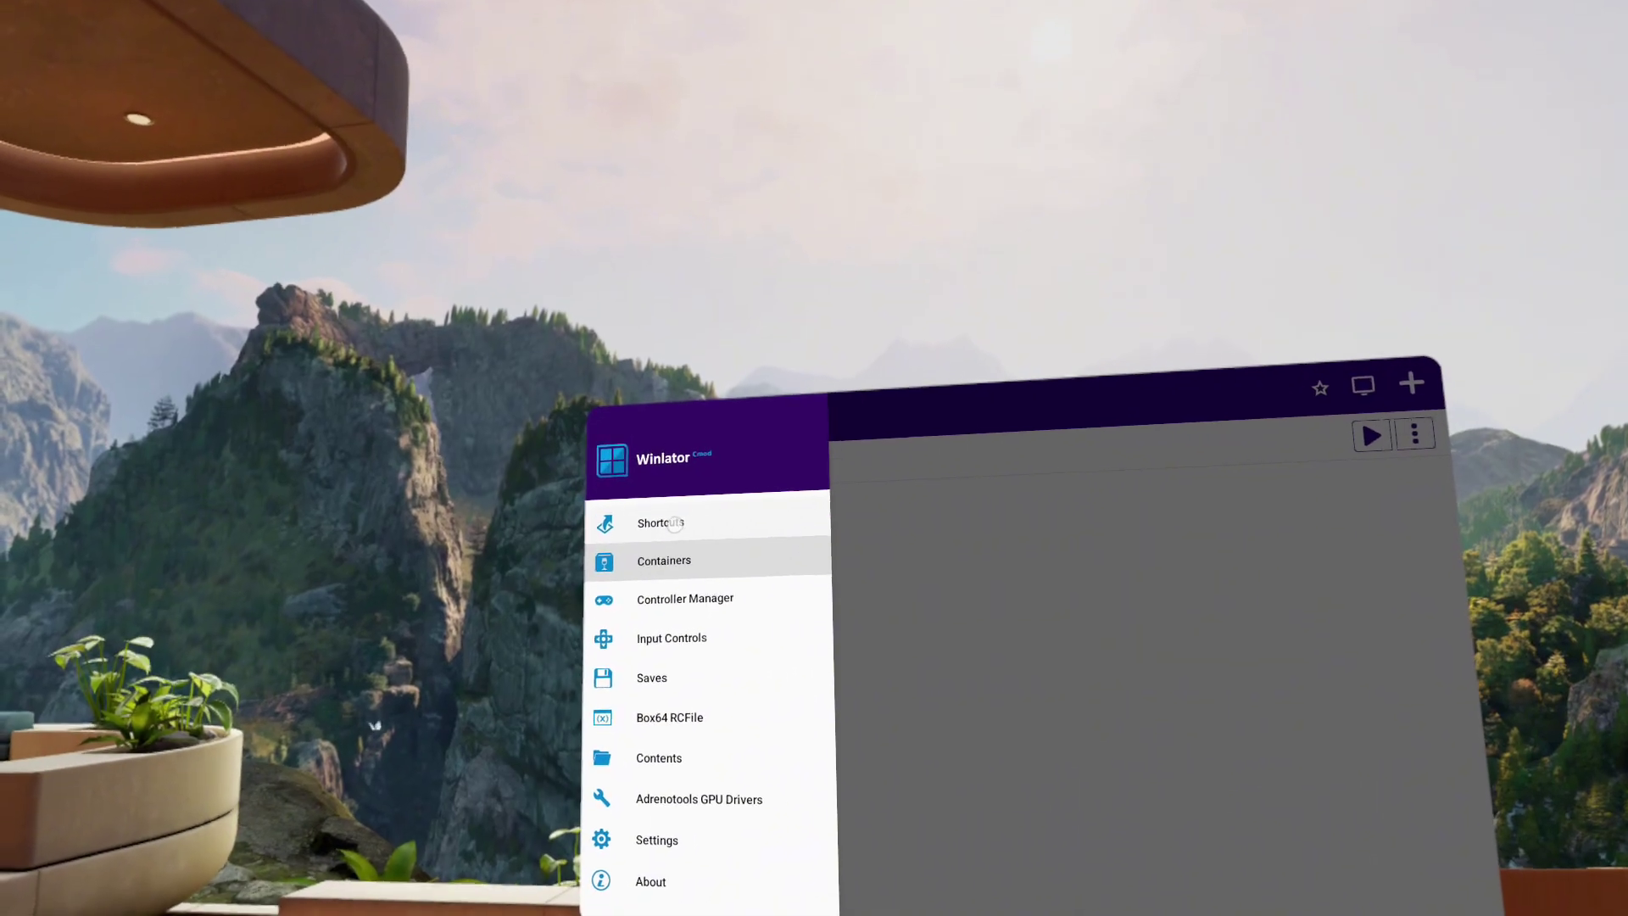
pyautogui.click(675, 531)
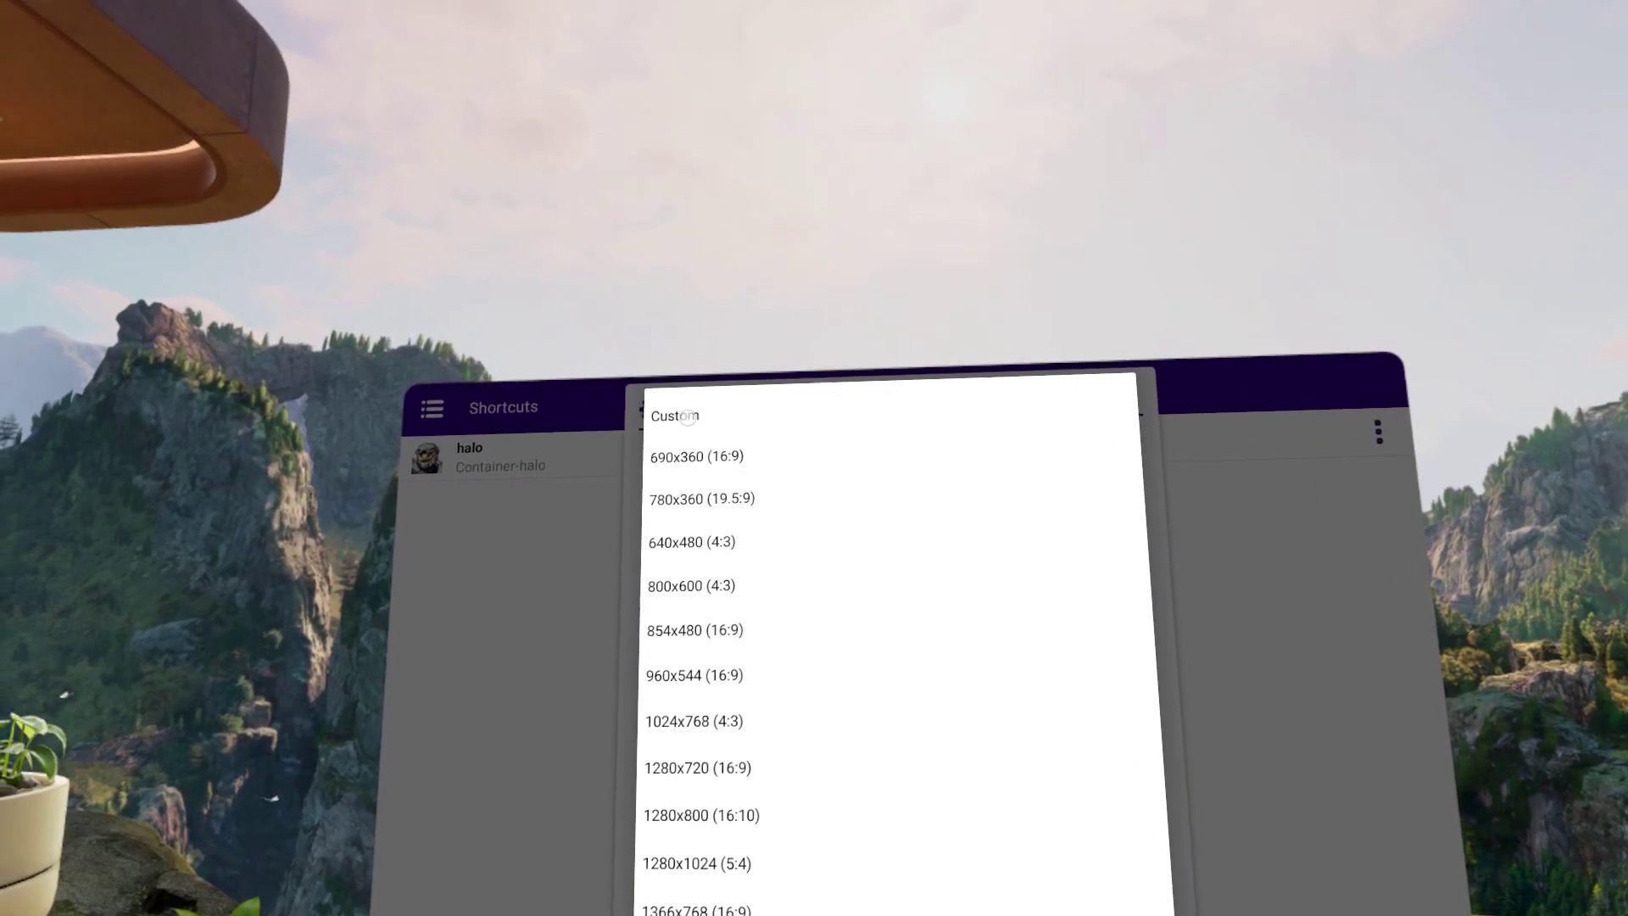
pyautogui.click(679, 399)
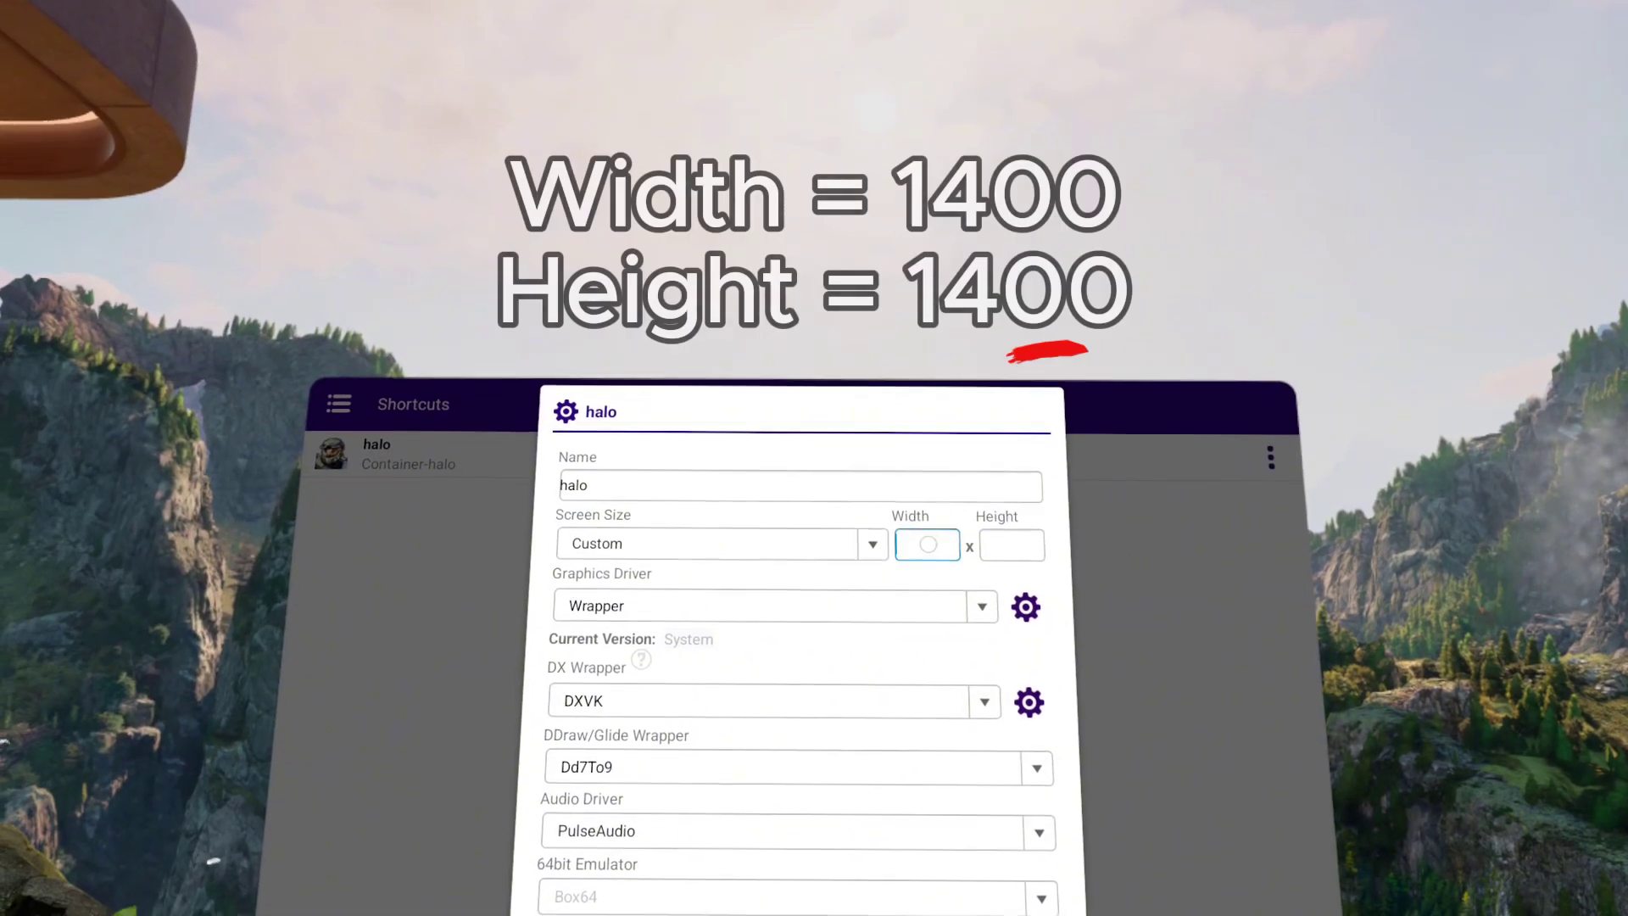
pyautogui.click(924, 551)
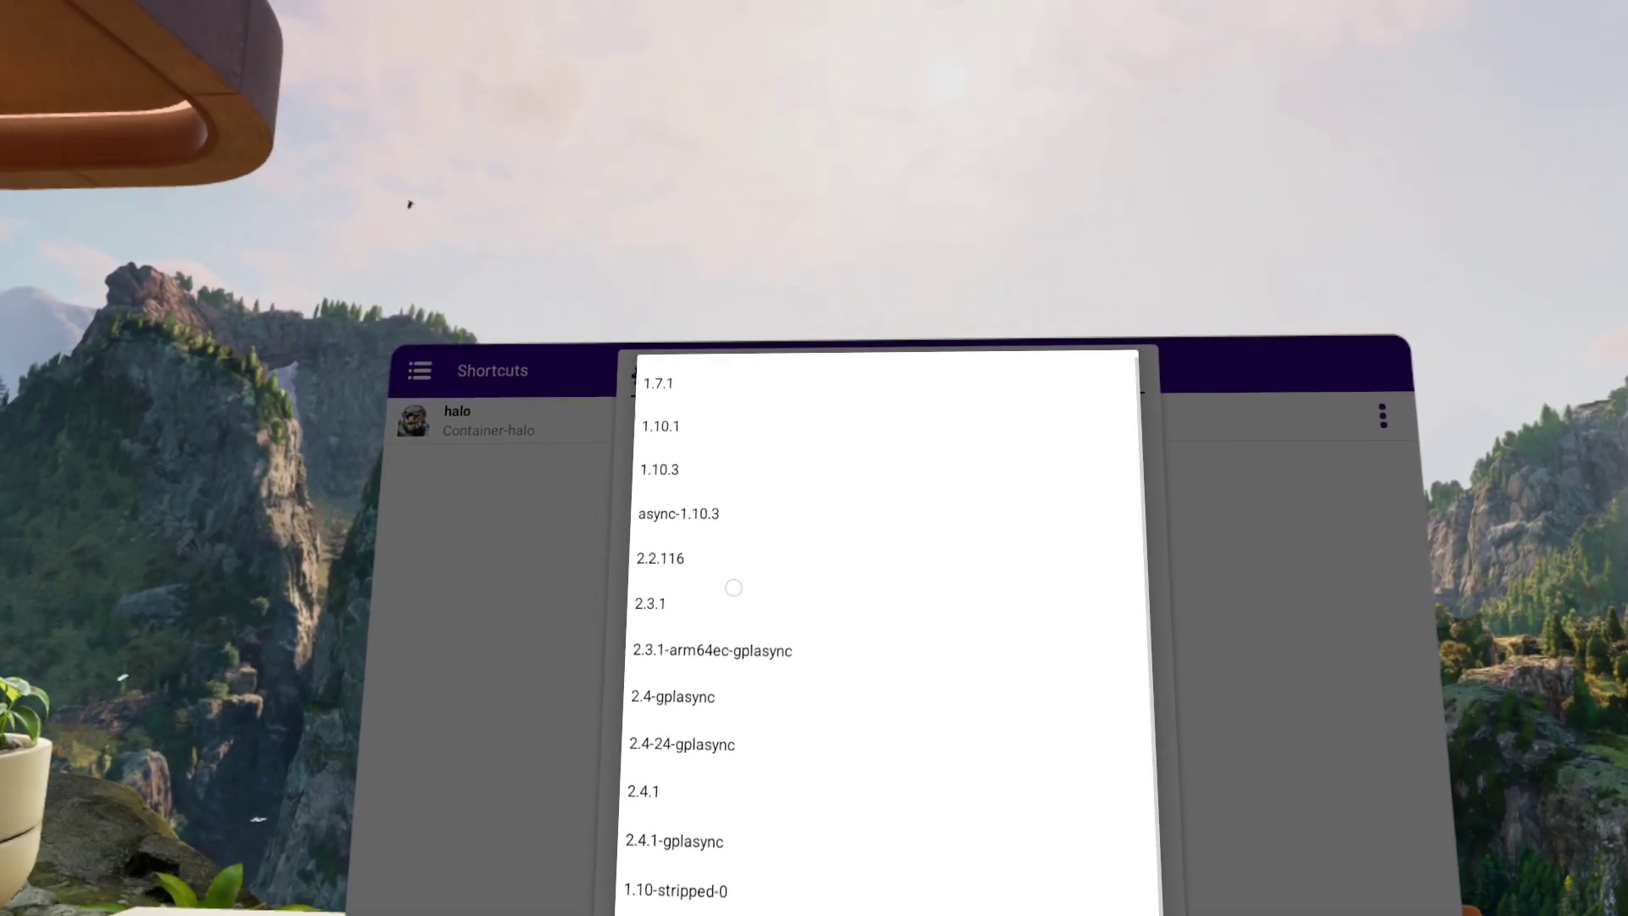
pyautogui.click(704, 432)
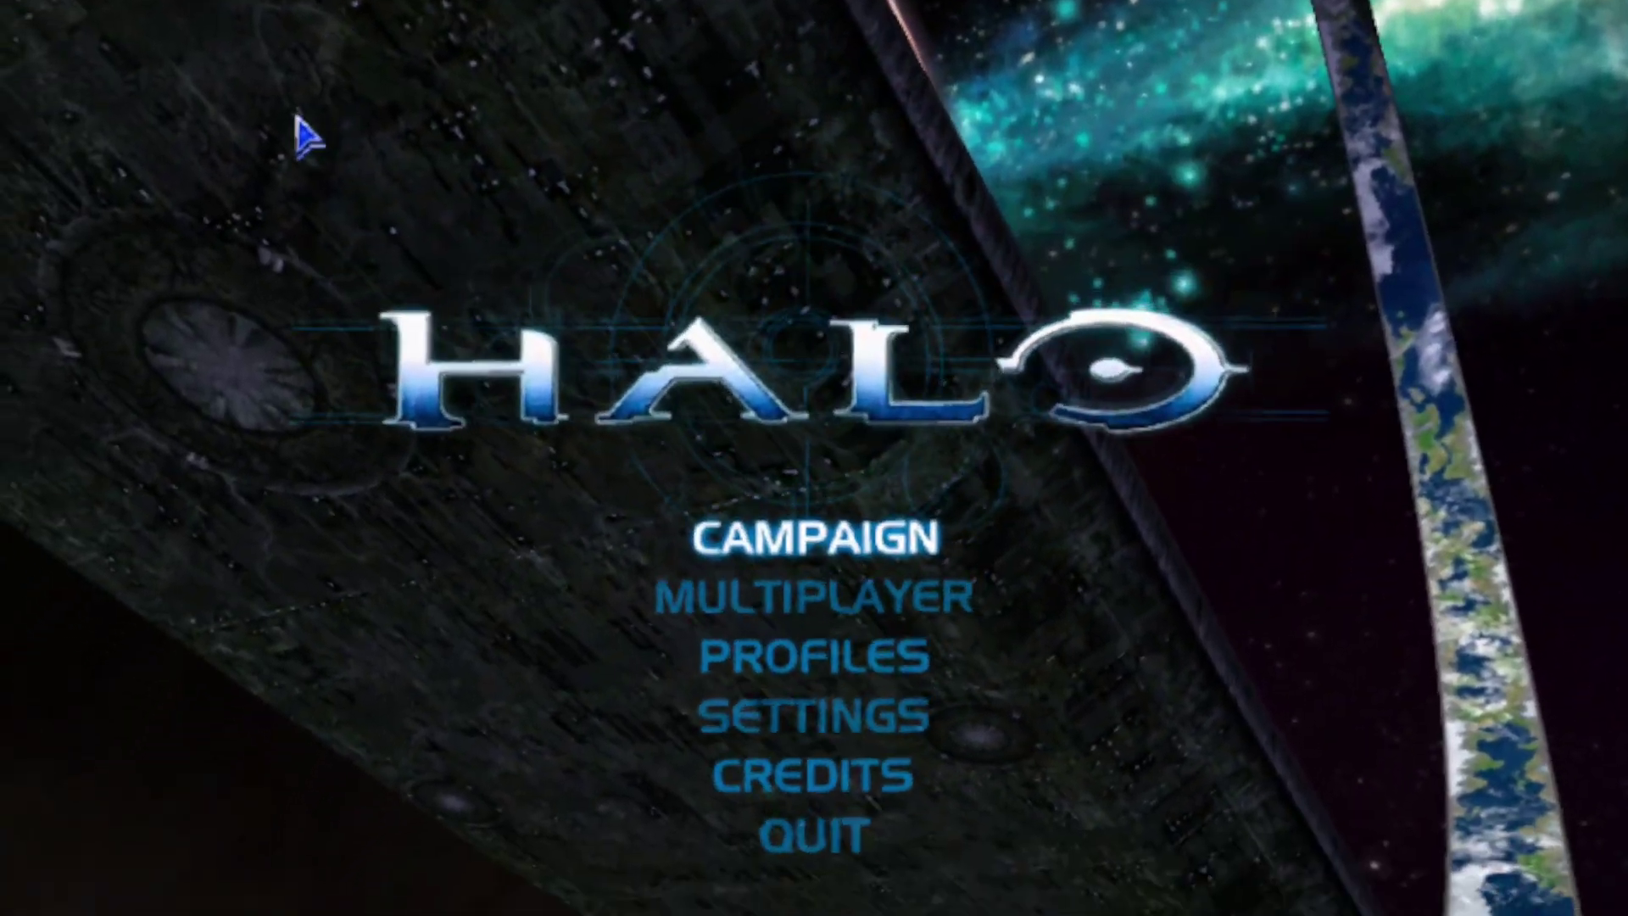
# Open Video Setup in the profile settings from the Halo main menu.
pyautogui.press('Down')
pyautogui.press('Down')
pyautogui.press('Down')
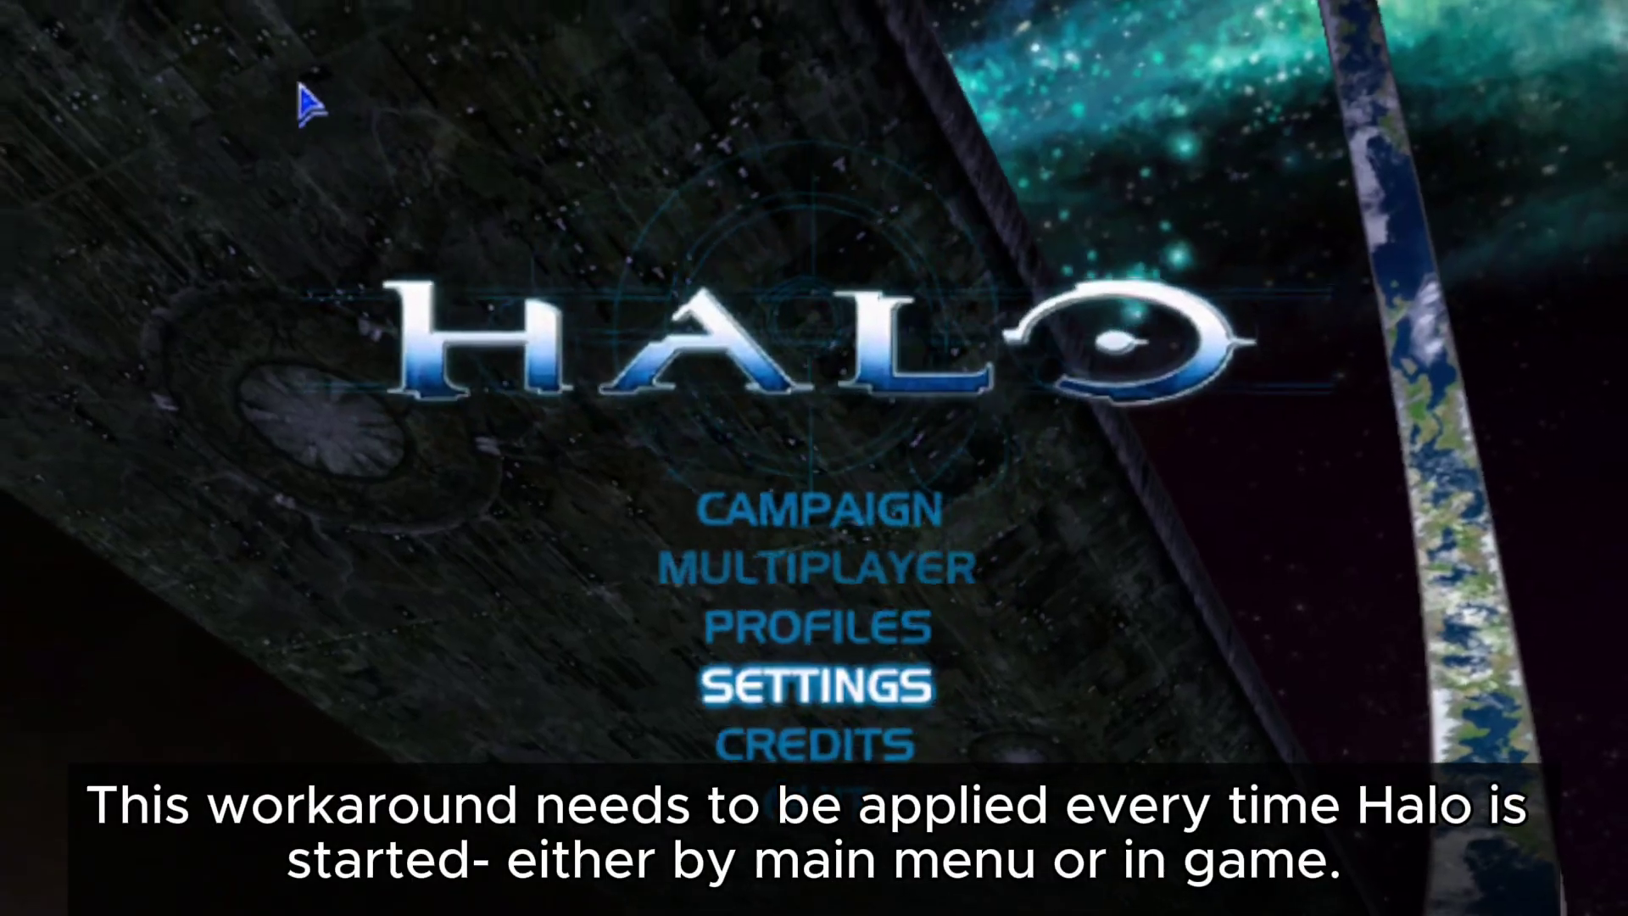
pyautogui.press('Return')
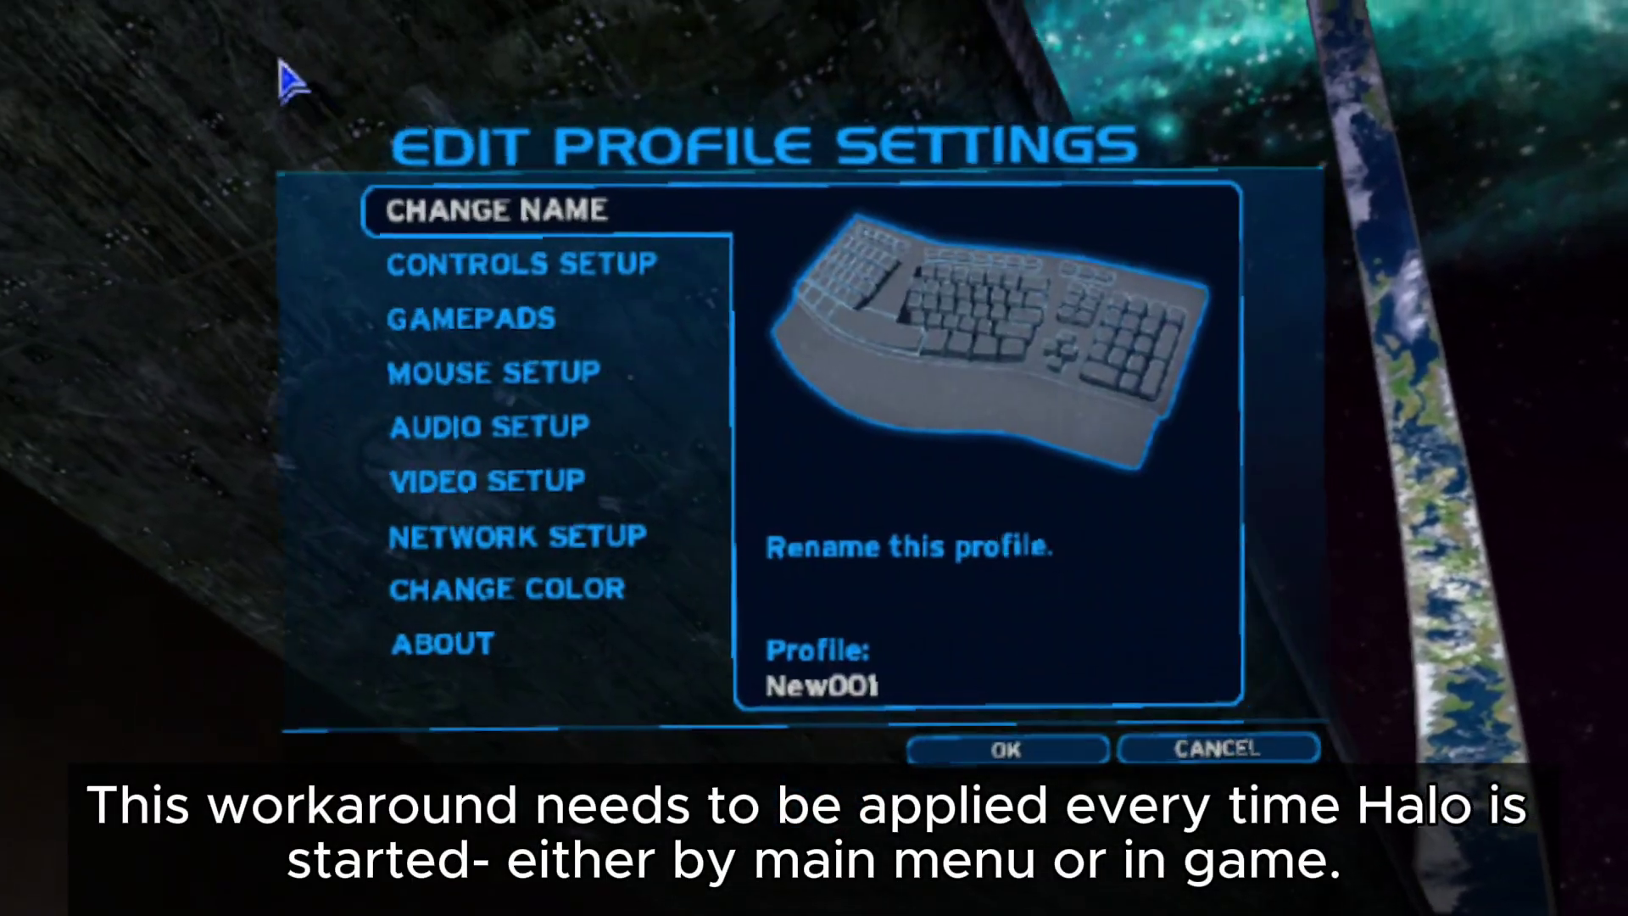
pyautogui.press('Down')
pyautogui.press('Down')
pyautogui.press('Down')
pyautogui.press('Down')
pyautogui.press('Down')
pyautogui.press('Return')
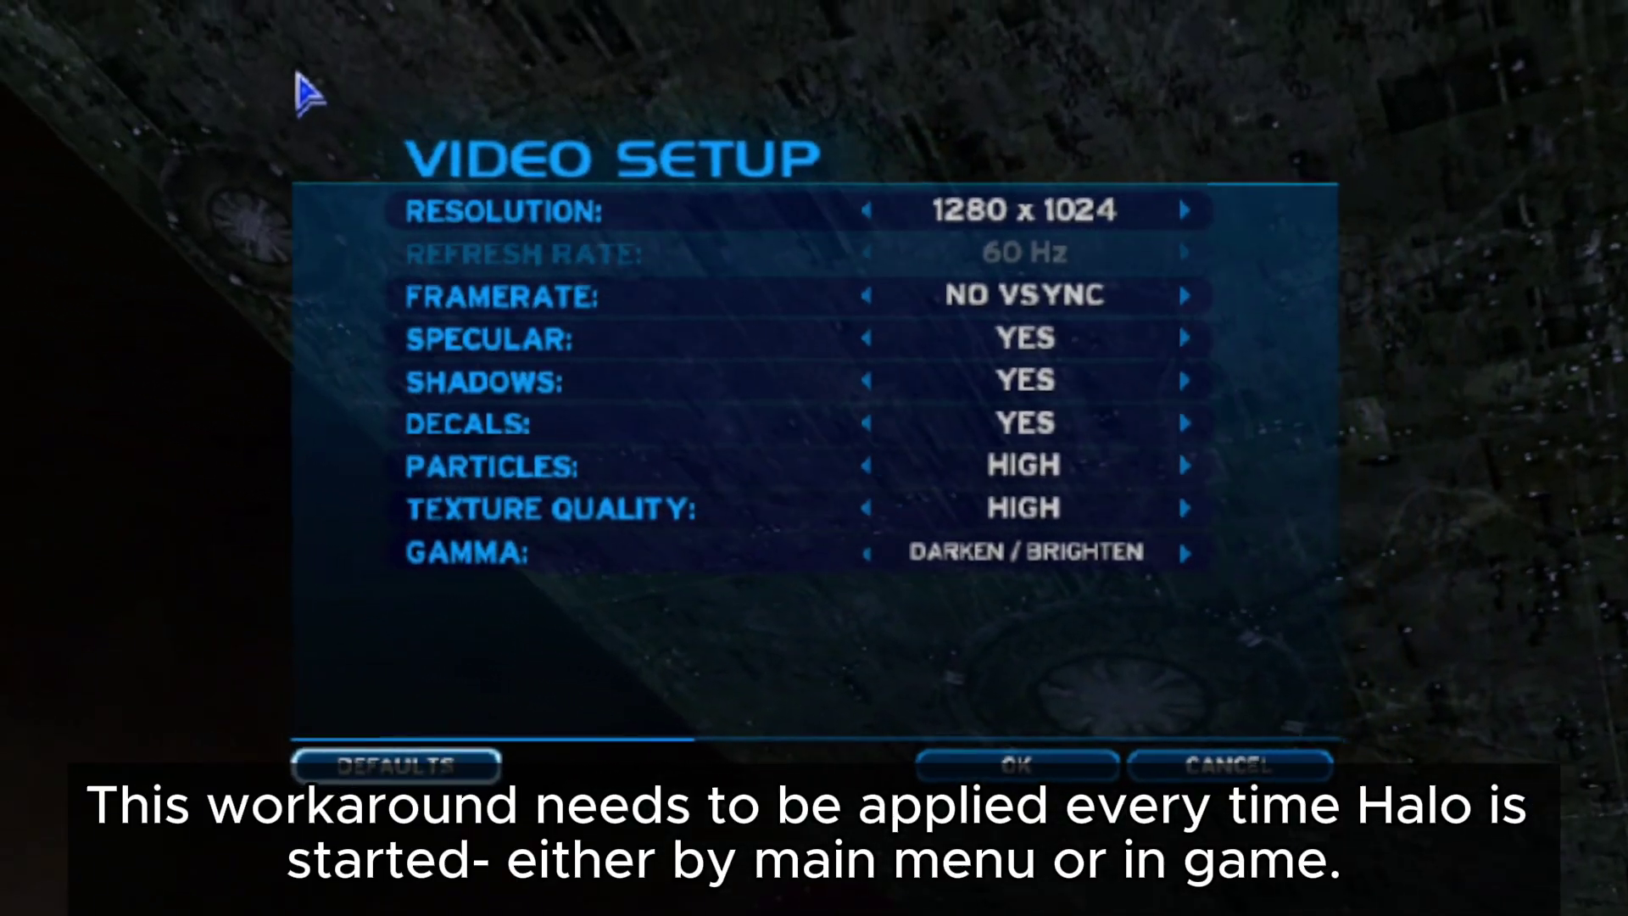
# Apply the profile's video settings, accept the confirmation, and leave the profile settings.
pyautogui.press('Right')
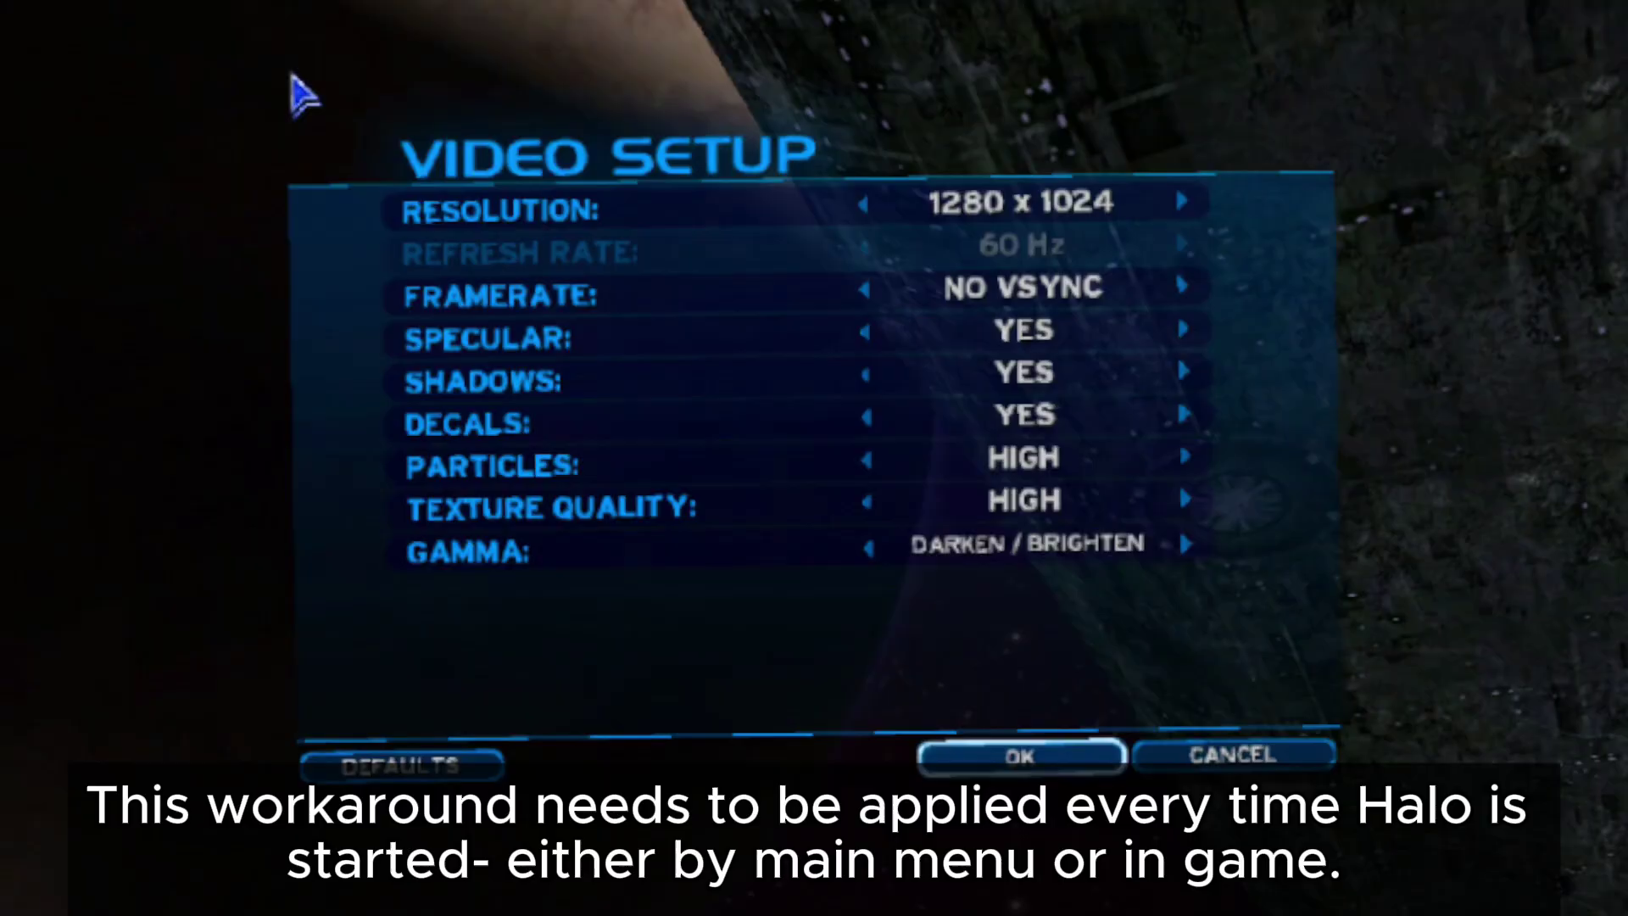
pyautogui.press('Return')
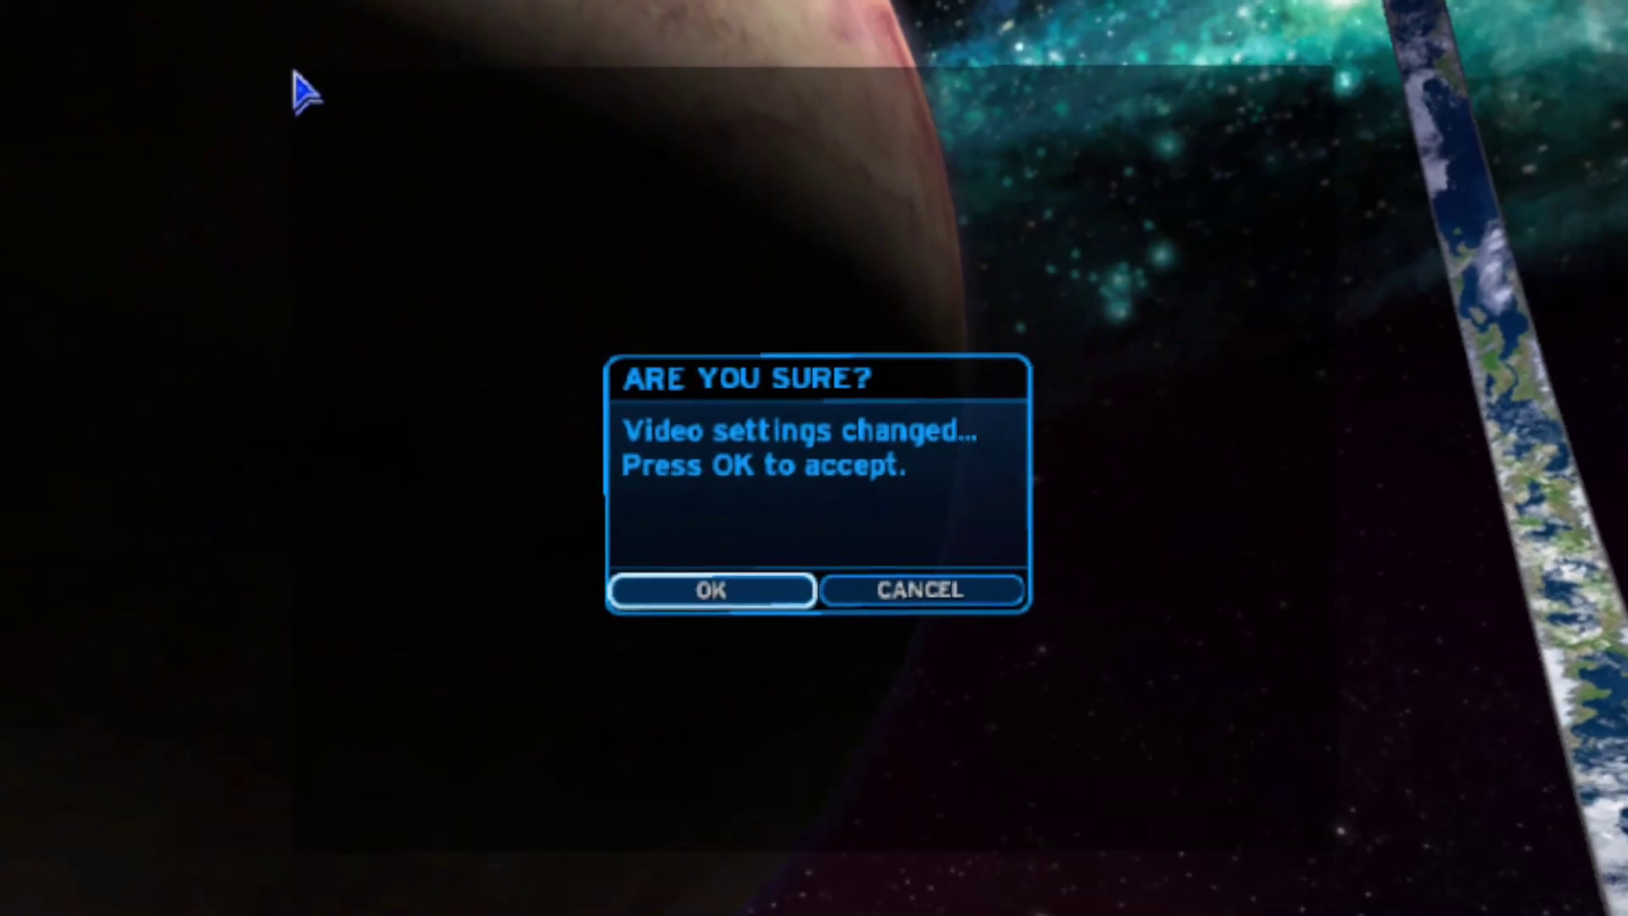
pyautogui.press('Return')
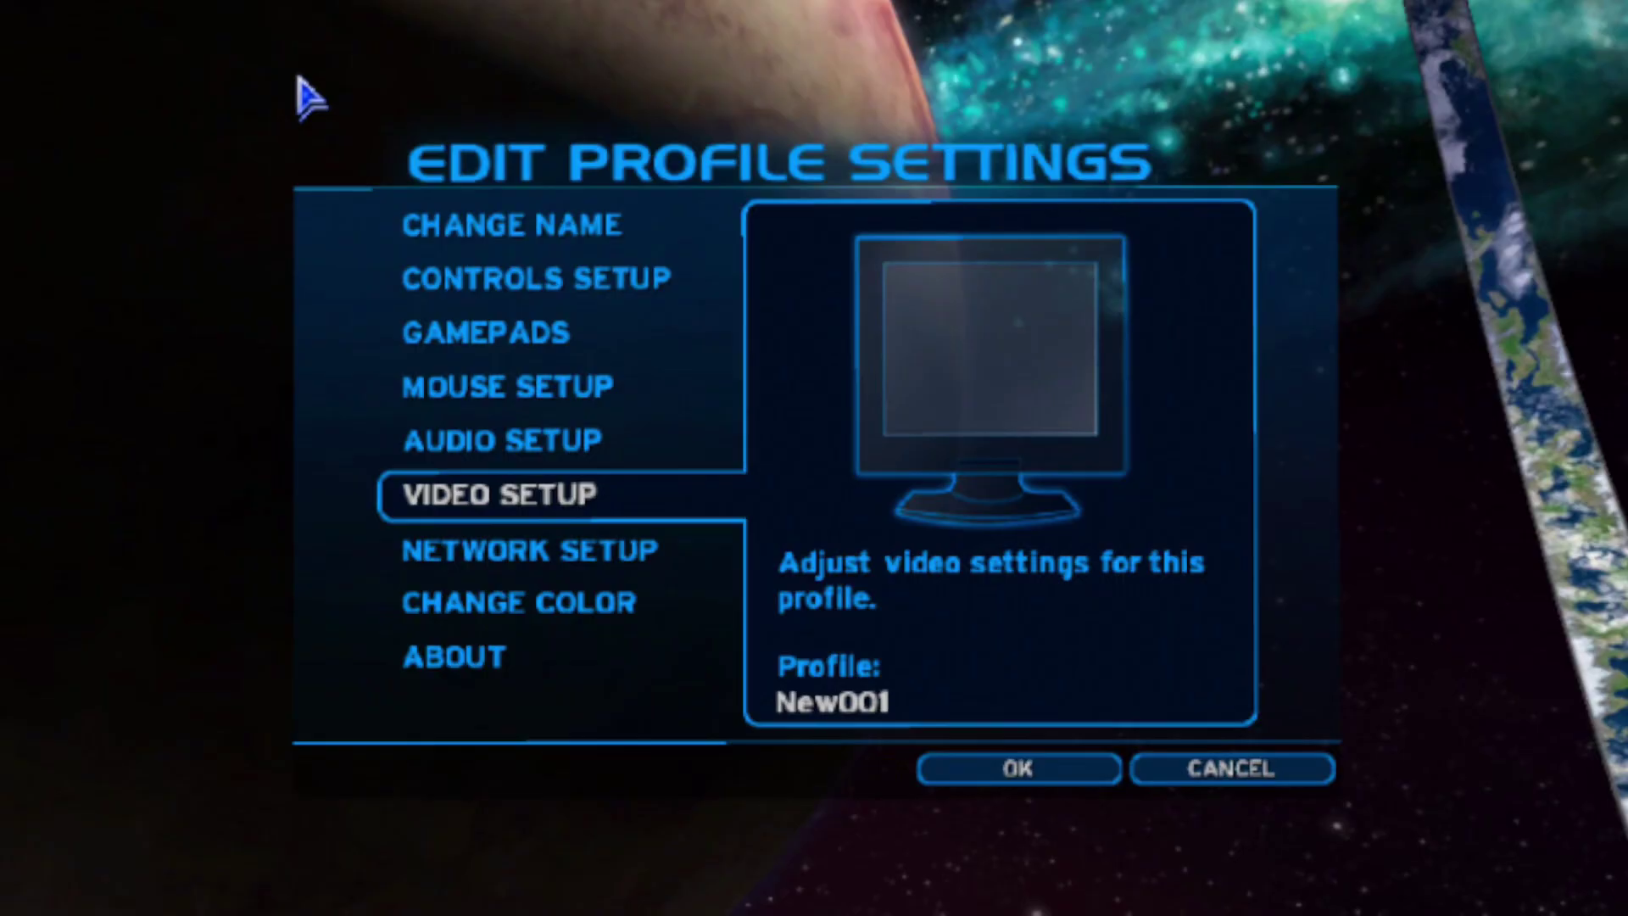
pyautogui.press('Escape')
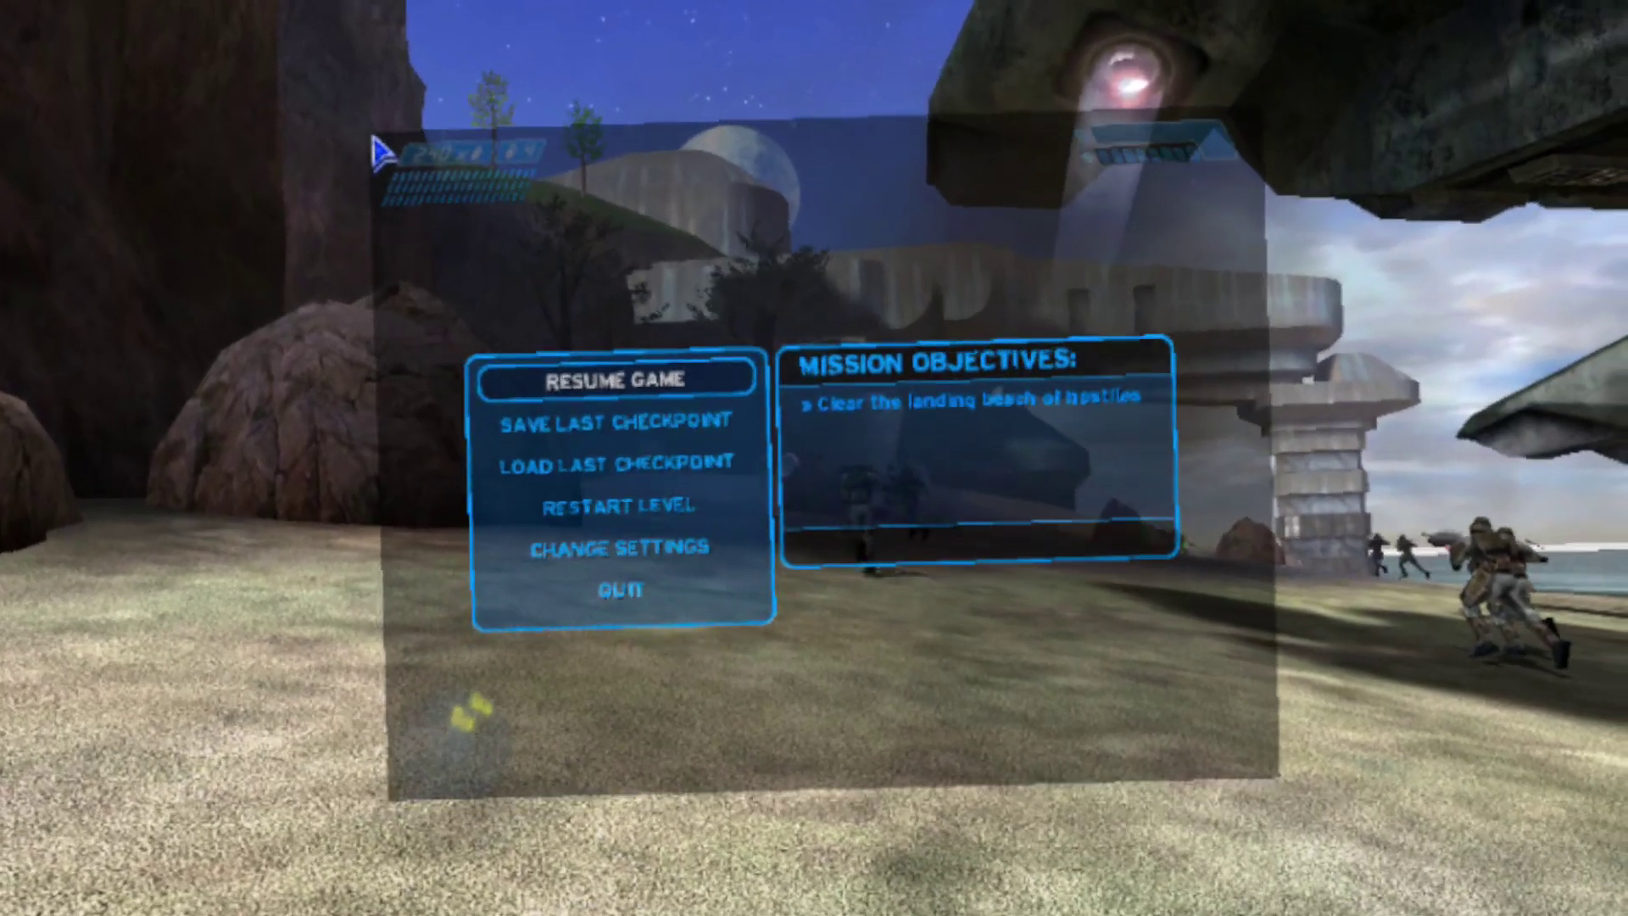
# Look through the in-game pause menu's checkpoint, restart, settings and quit options, and return to the game.
pyautogui.press('Escape')
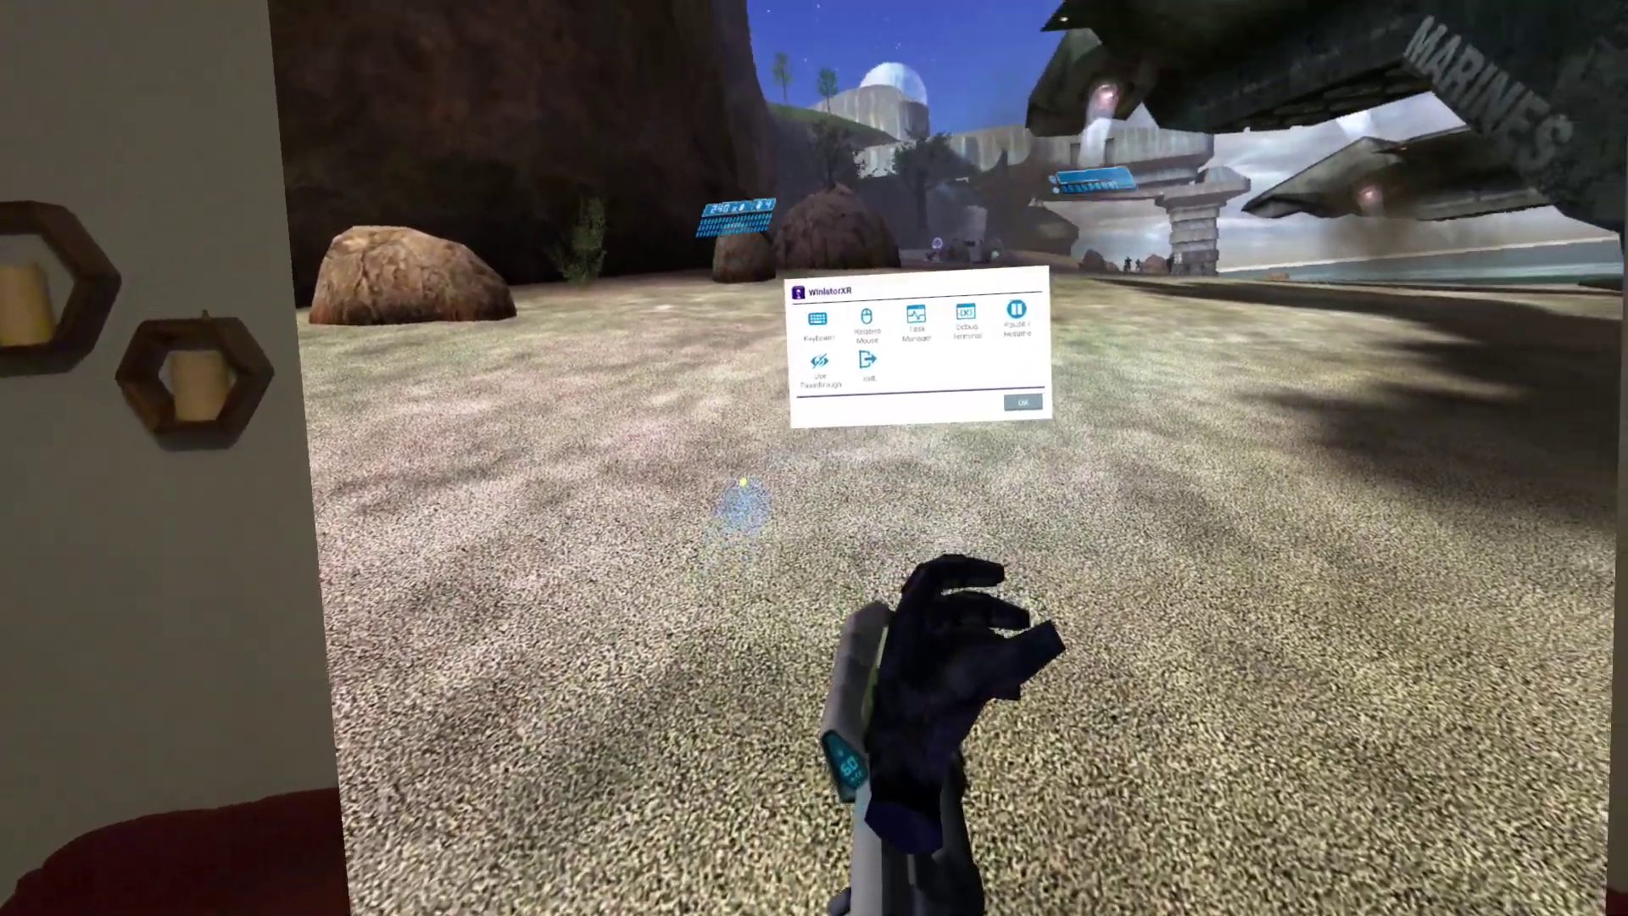
pyautogui.press('Escape')
pyautogui.press('Down')
pyautogui.press('Down')
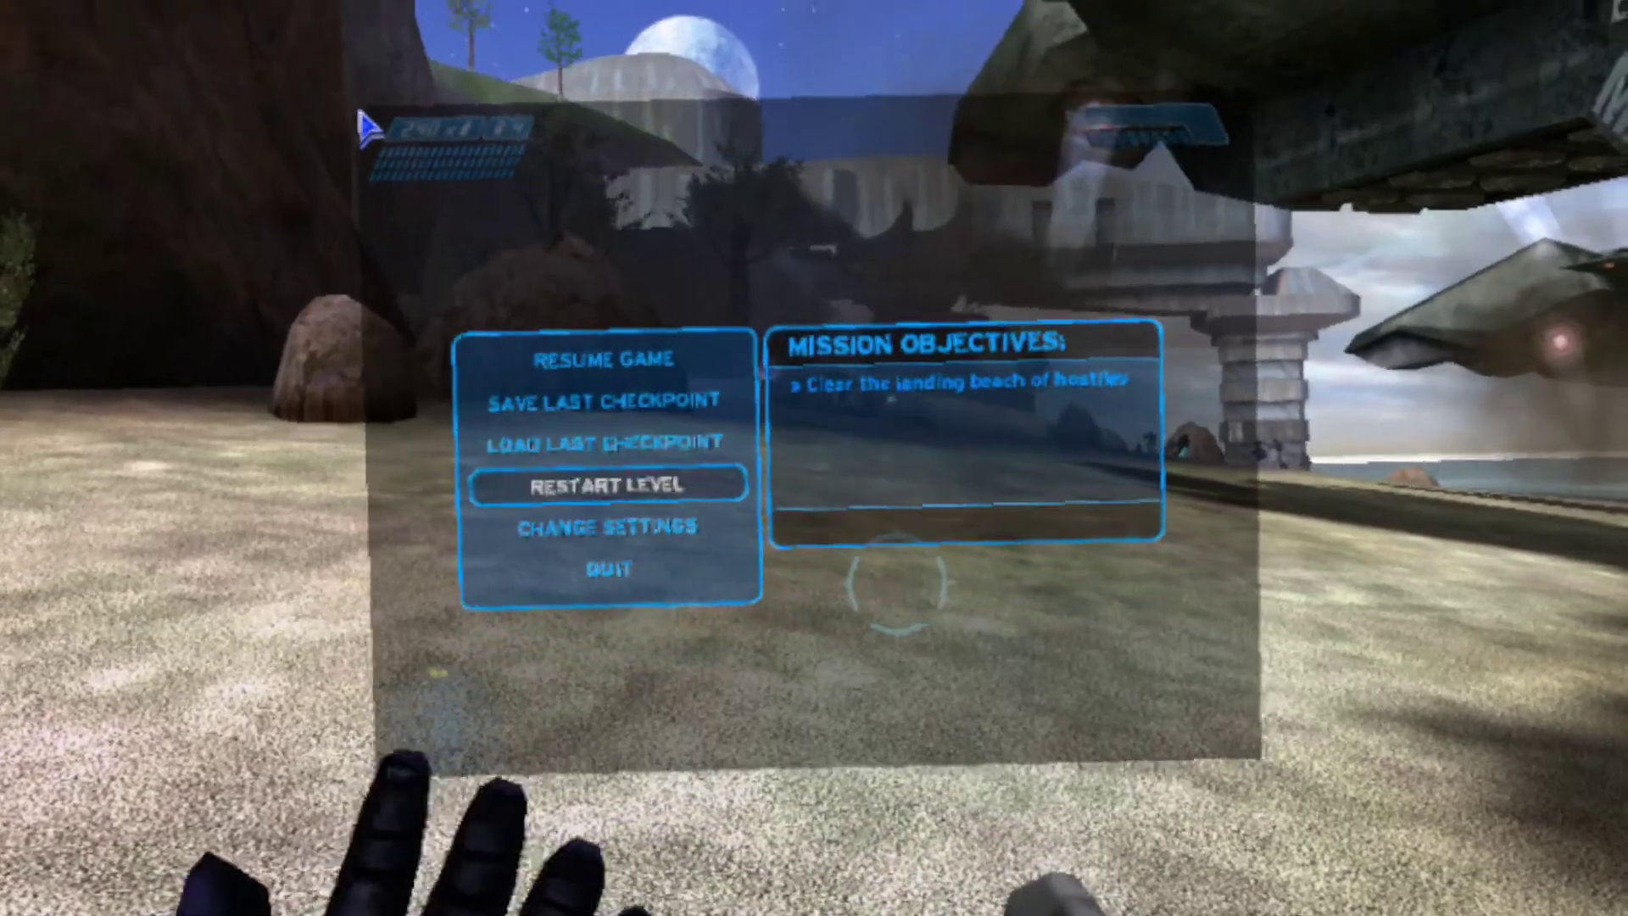
pyautogui.press('Down')
pyautogui.press('Down')
pyautogui.press('Down')
pyautogui.press('Down')
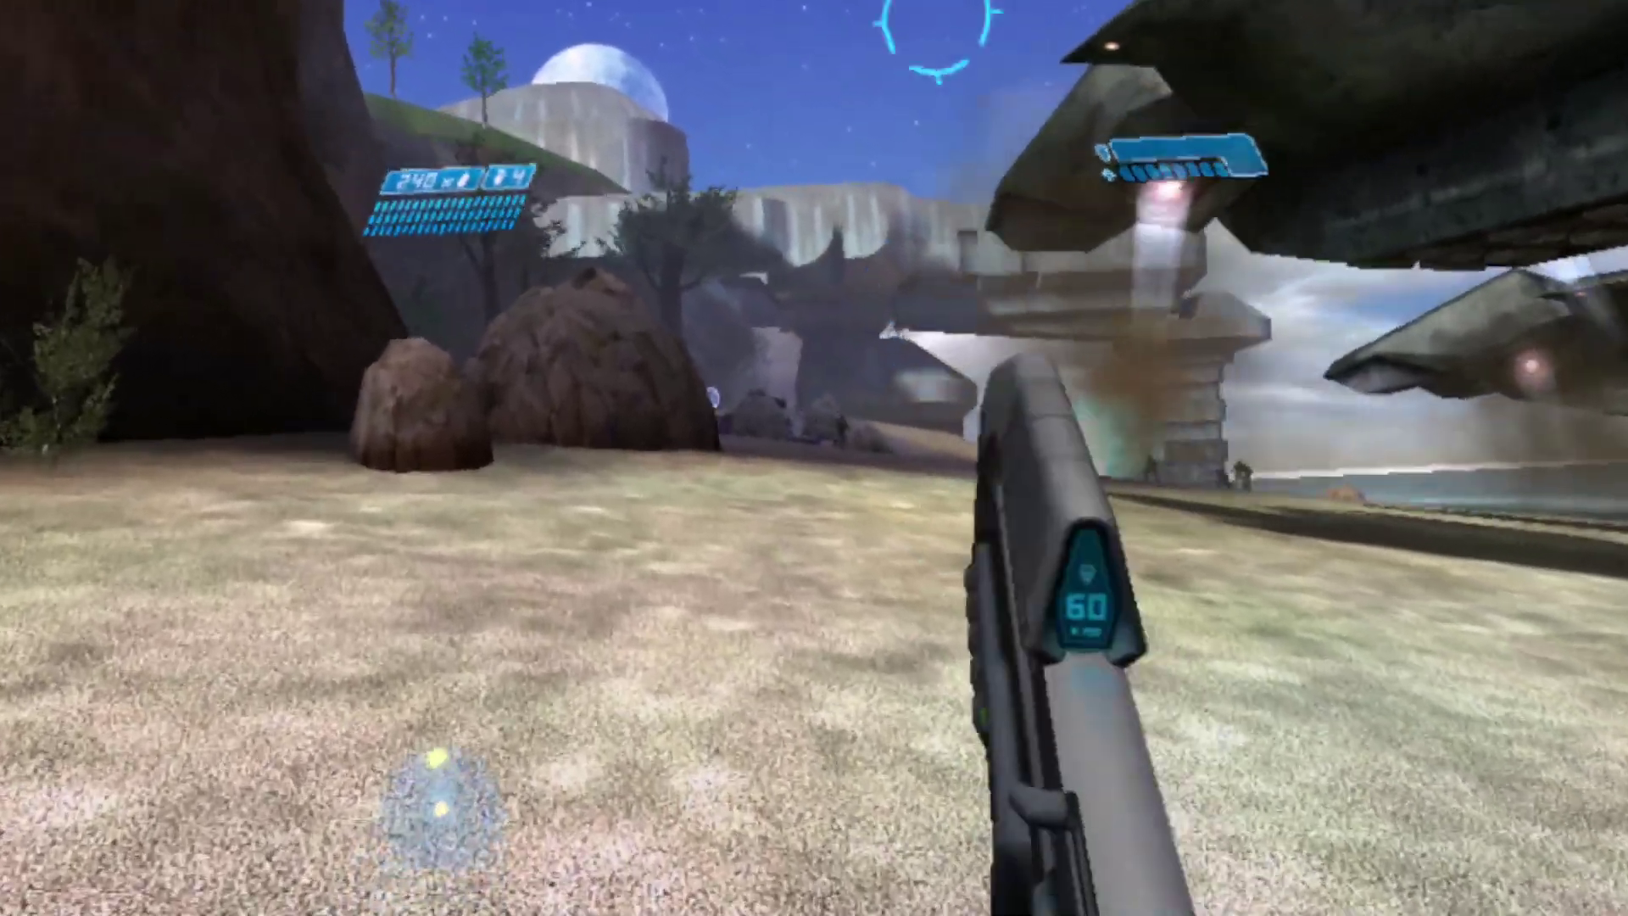
# Turn off passthrough in the WinlatorXR overlay and return to the game.
pyautogui.press('Escape')
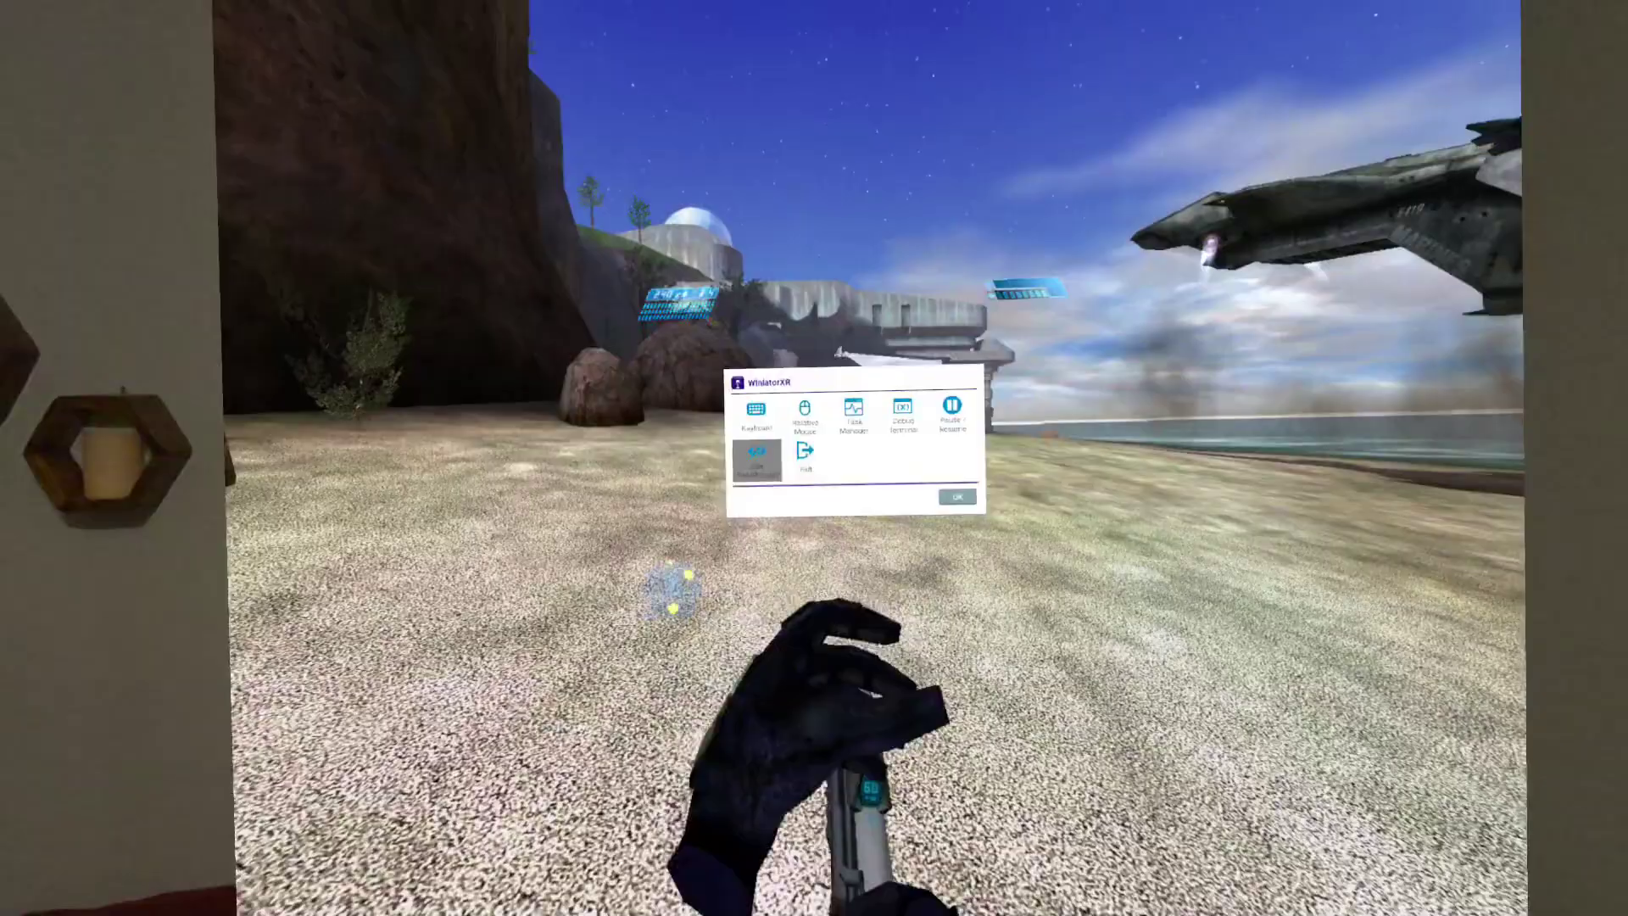
pyautogui.press('Escape')
pyautogui.press('Escape')
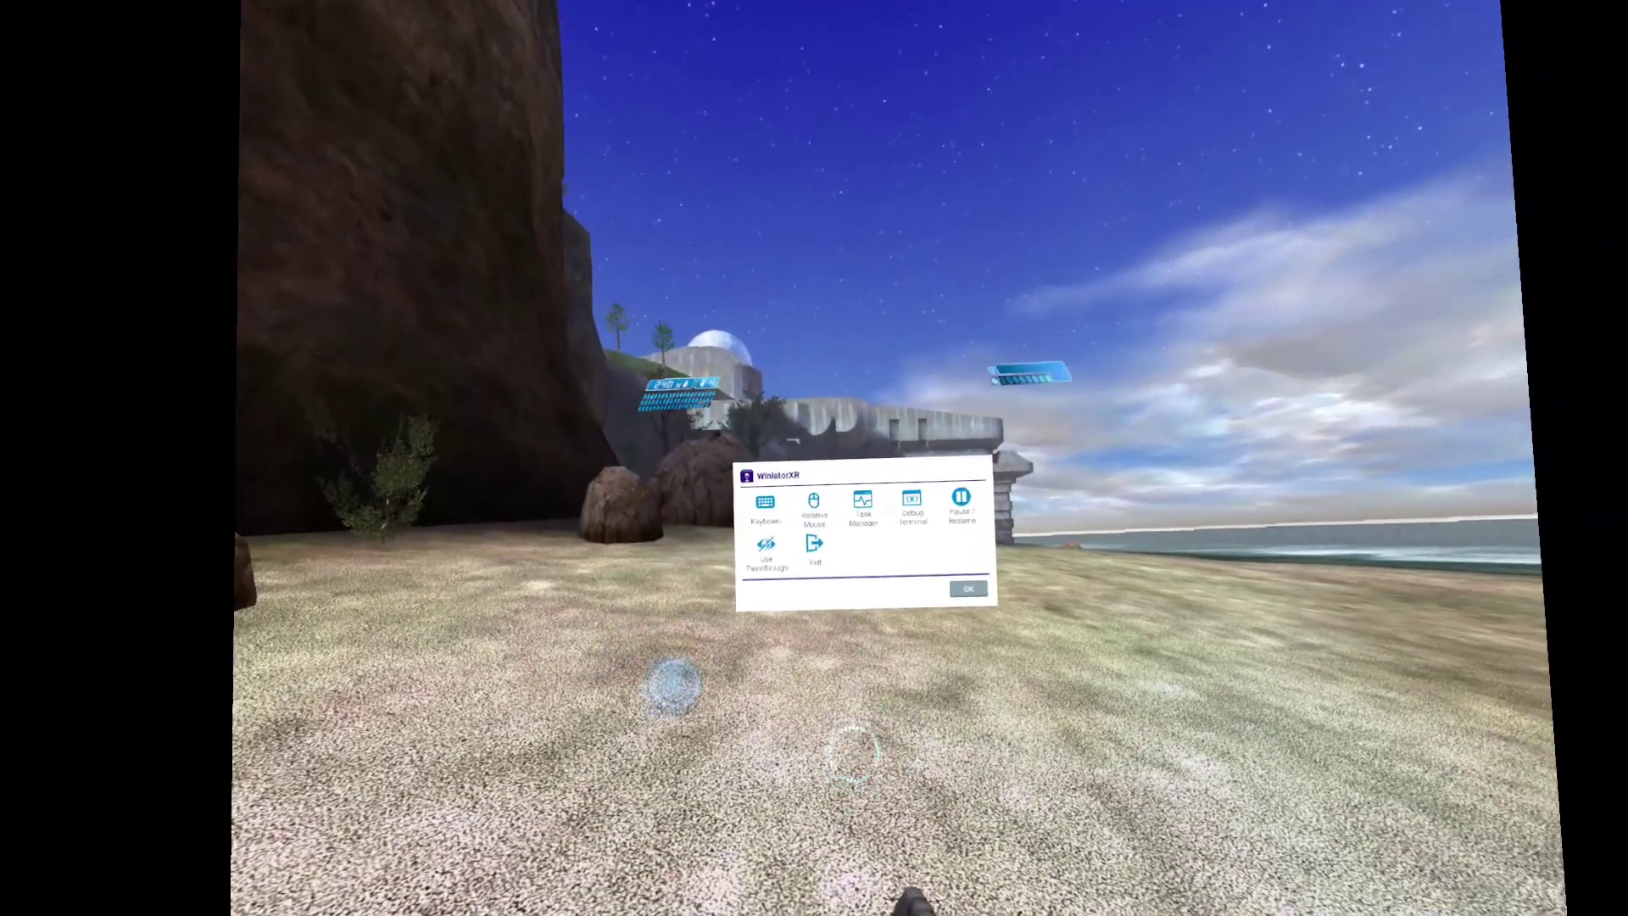
pyautogui.press('Escape')
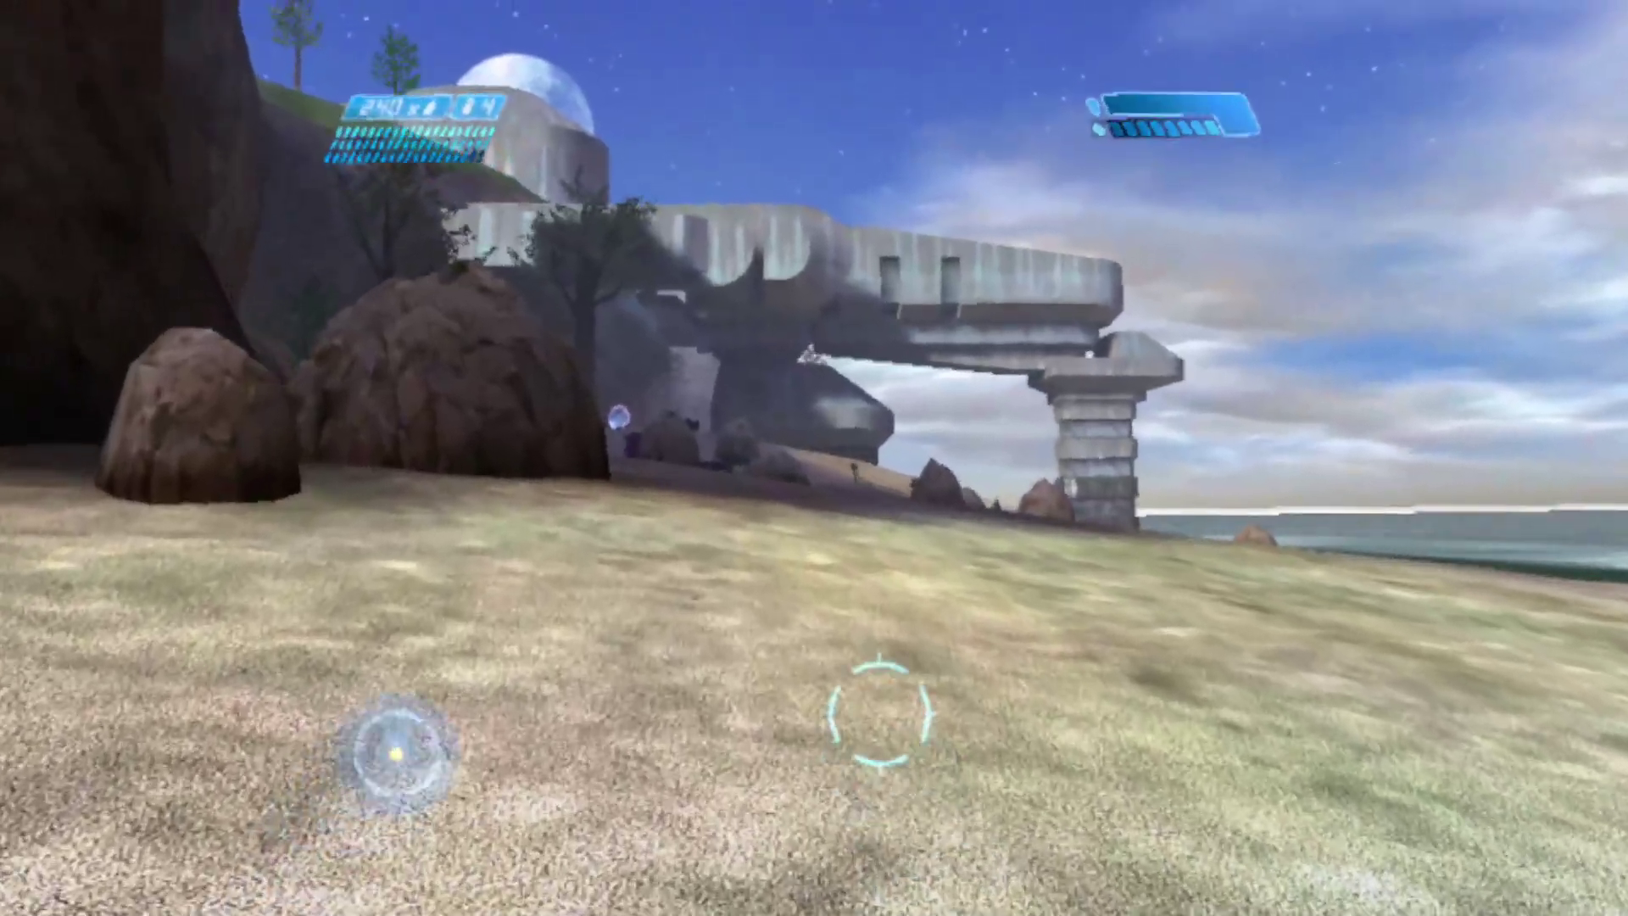
# Quit the current mission from the in-game pause menu.
pyautogui.press('Escape')
pyautogui.press('Down')
pyautogui.press('Down')
pyautogui.press('Down')
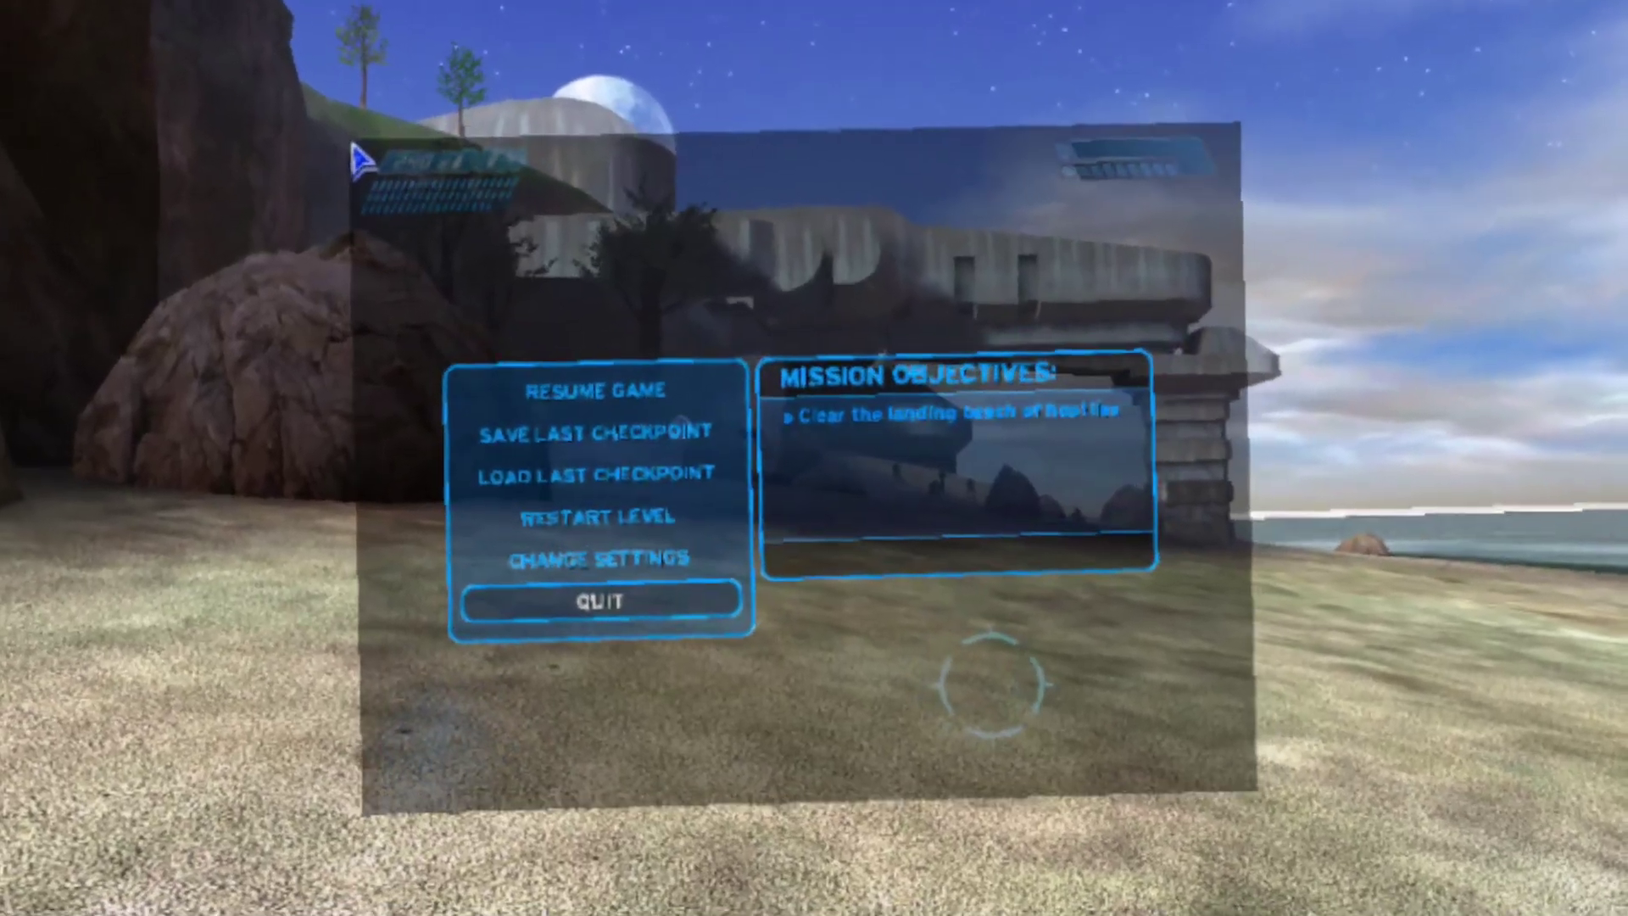
pyautogui.press('Return')
# Load the topmost saved Cartographer checkpoint from the campaign's Load Game list and resume playing.
pyautogui.press('Down')
pyautogui.press('Down')
pyautogui.press('Up')
pyautogui.press('Up')
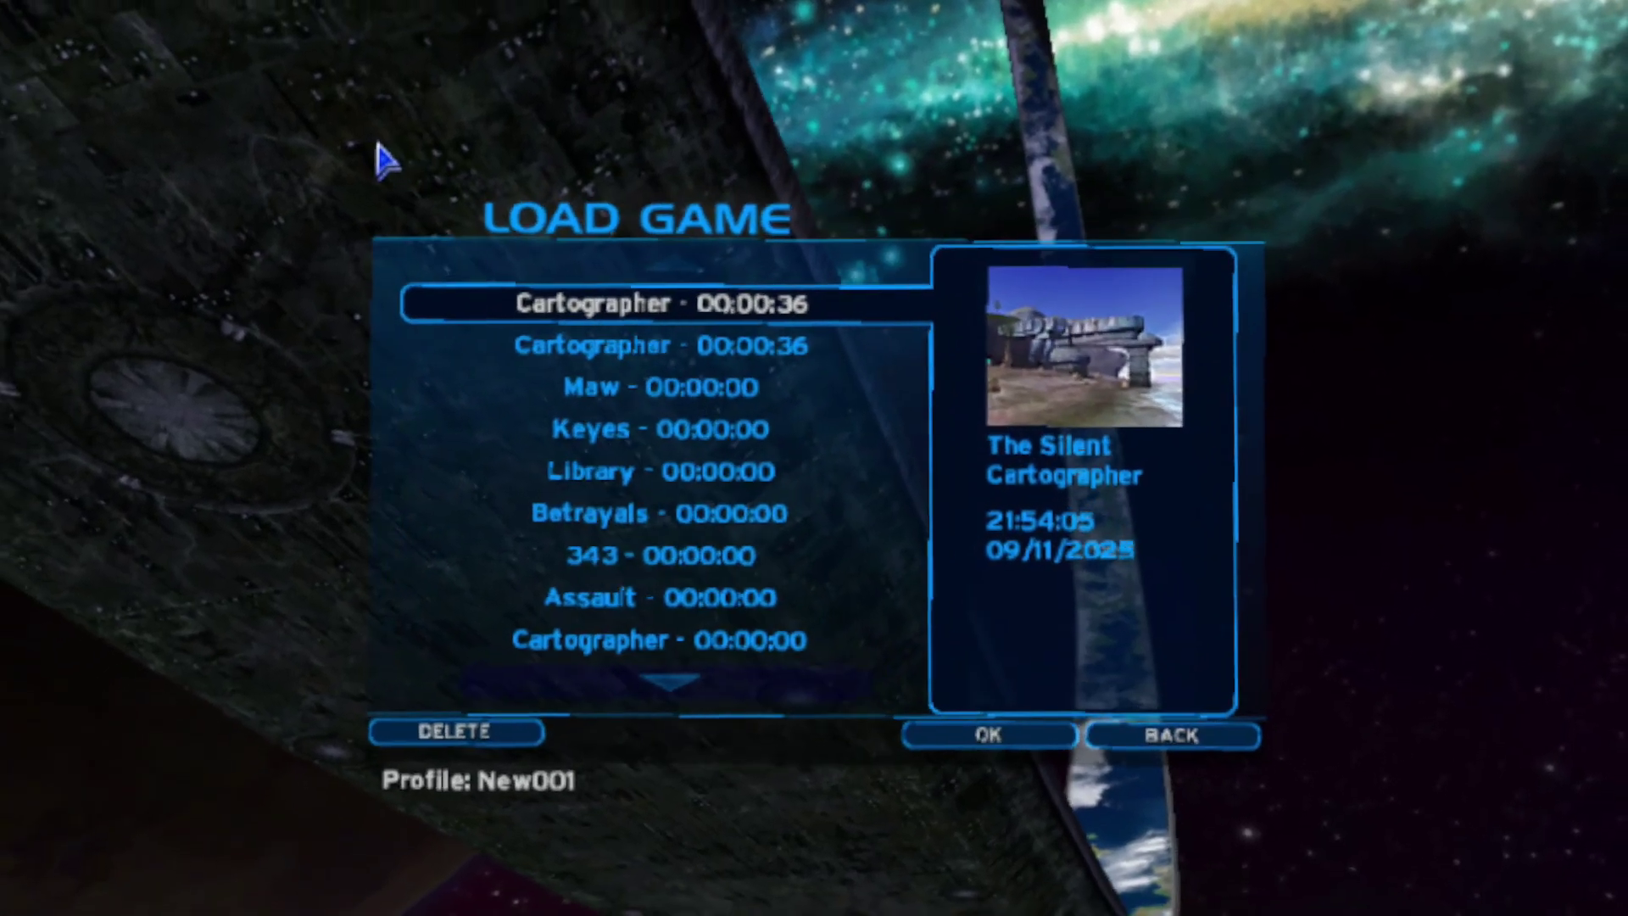
pyautogui.press('Return')
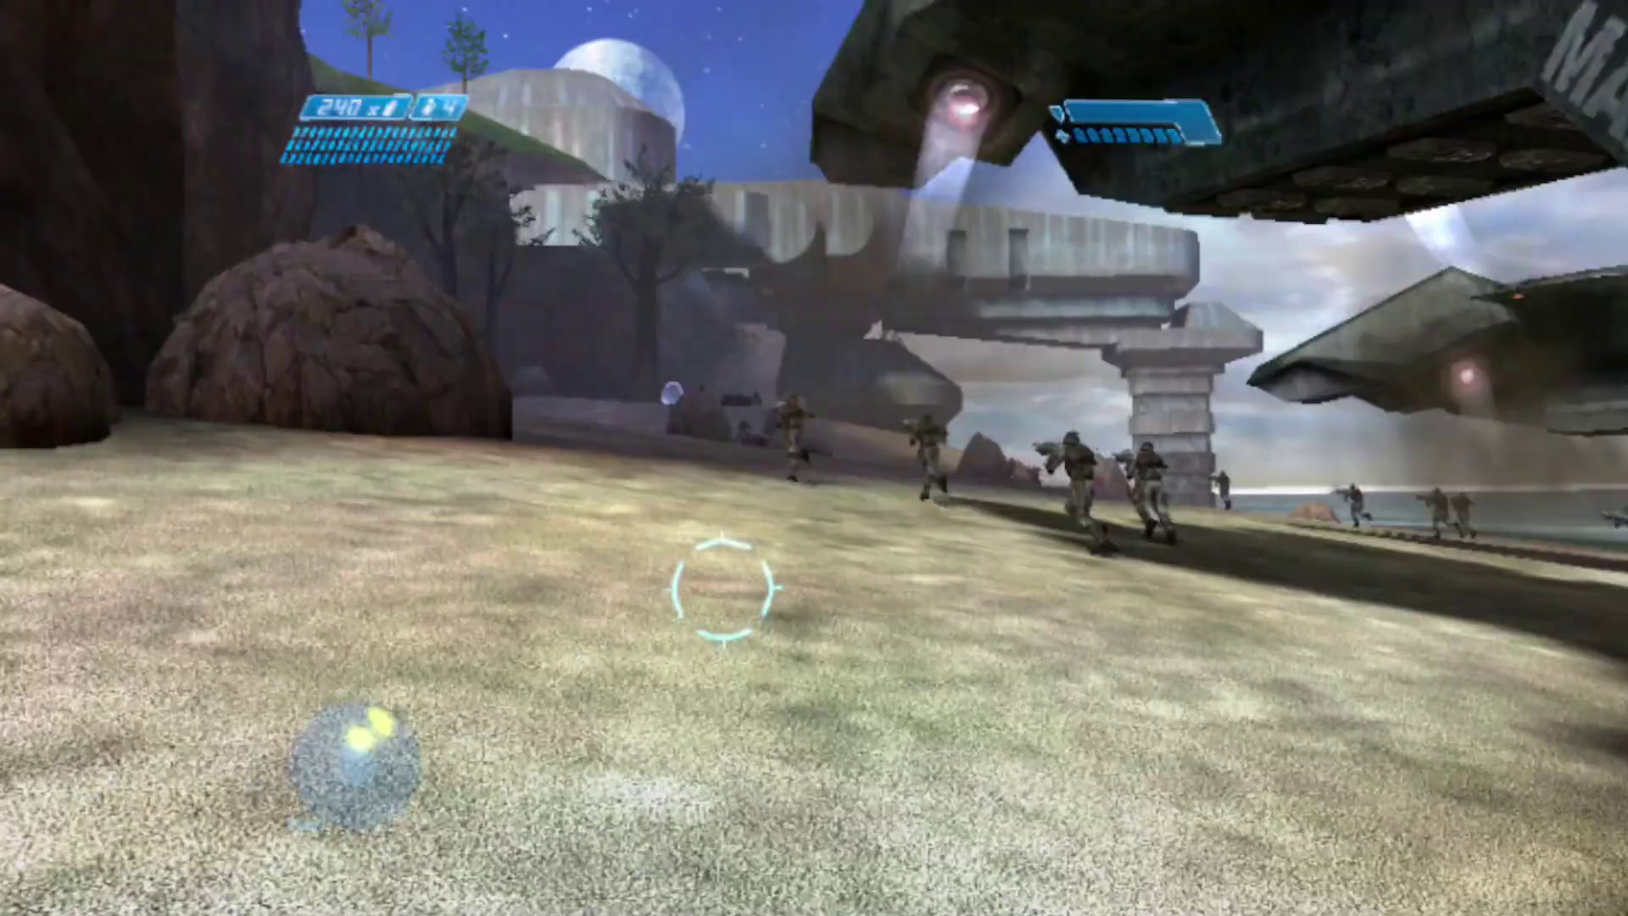
pyautogui.press('Escape')
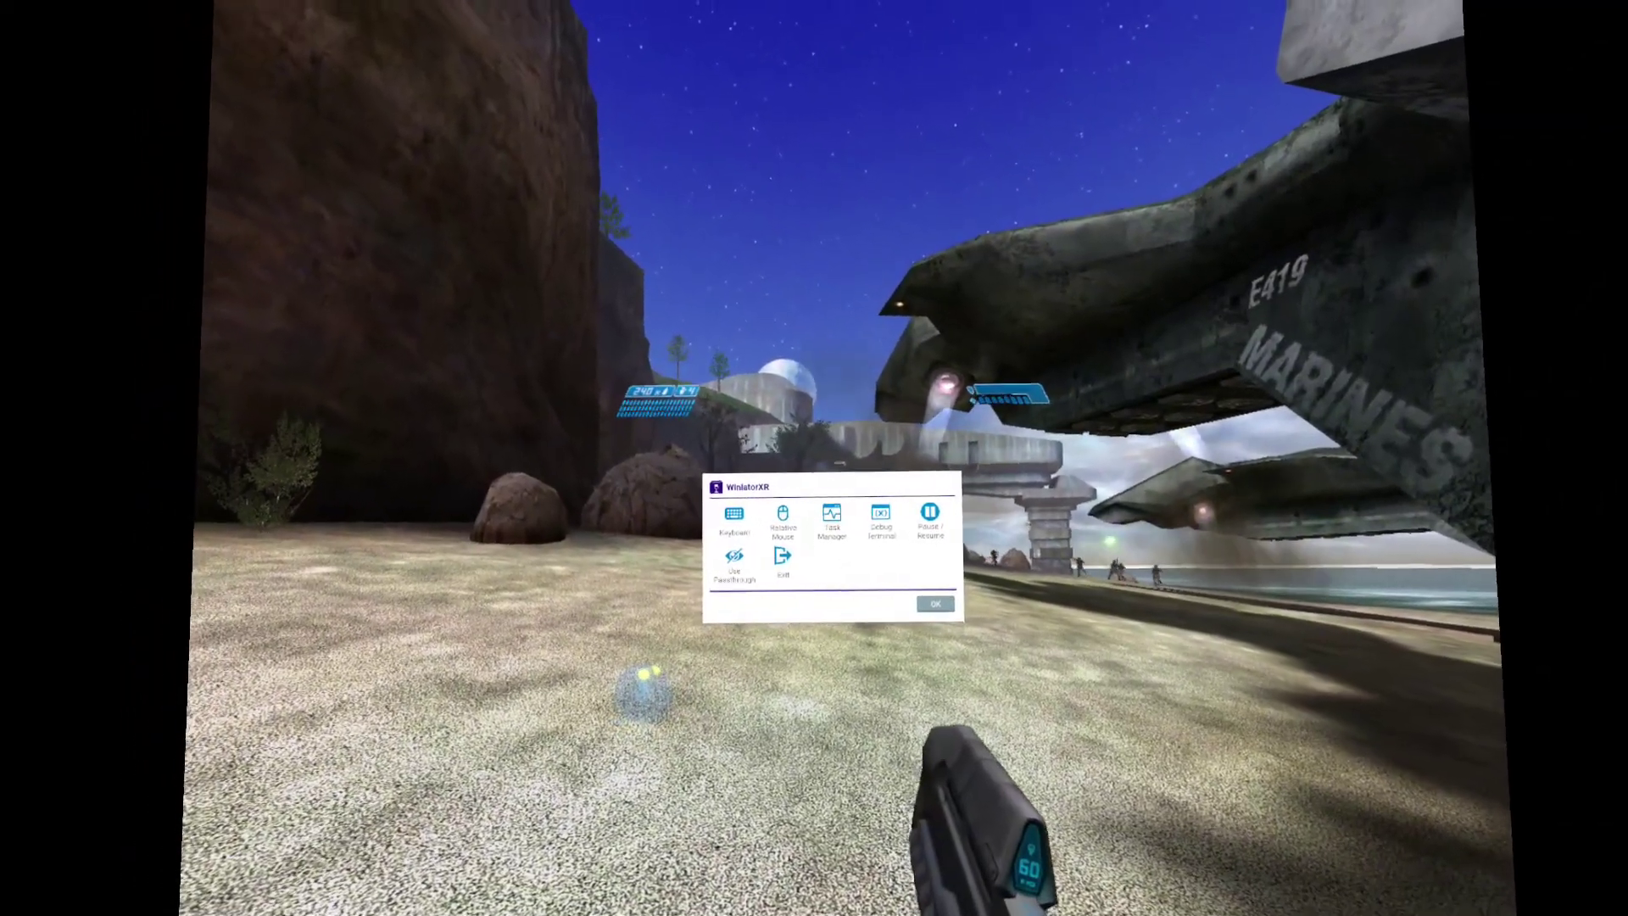
pyautogui.press('Escape')
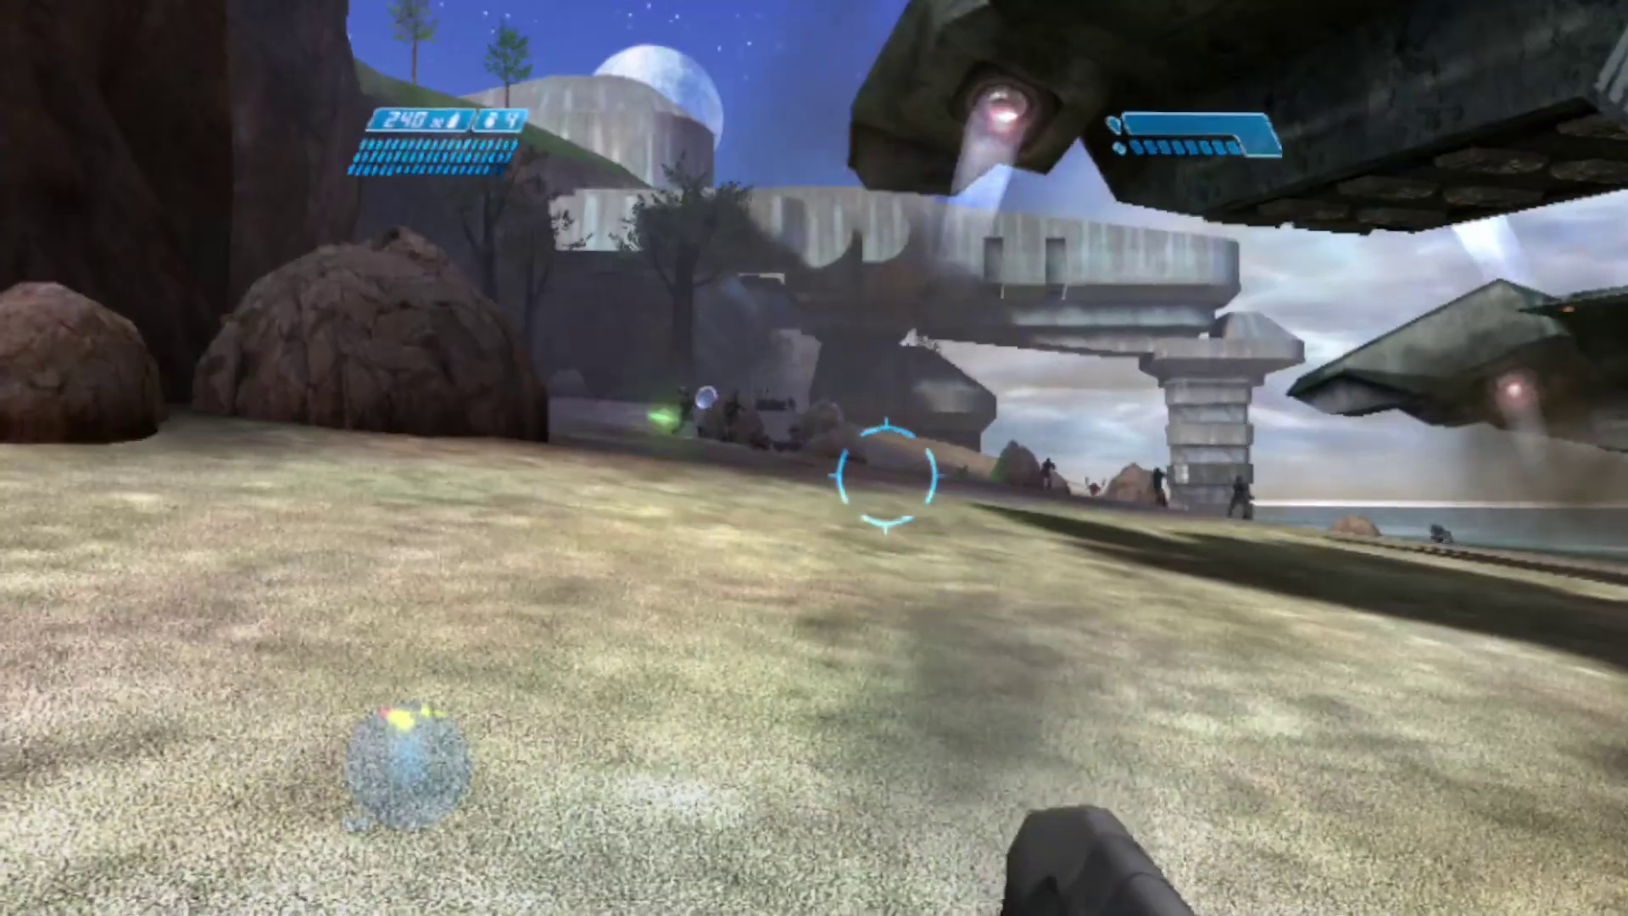